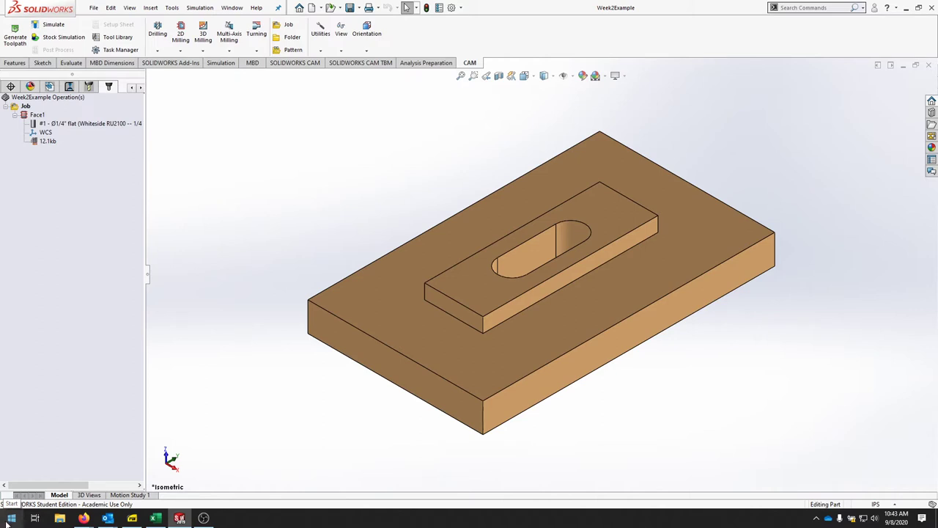
- Search the computer's installed programs for "hsm"
{"action": "left_click", "coordinate": [9, 518]}
{"action": "type", "text": "hsm"}
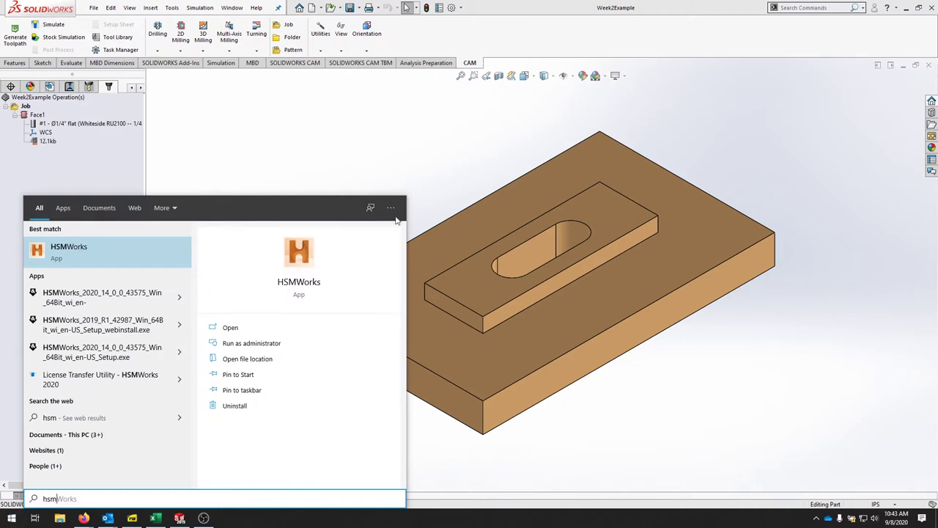
{"action": "left_click", "coordinate": [612, 21]}
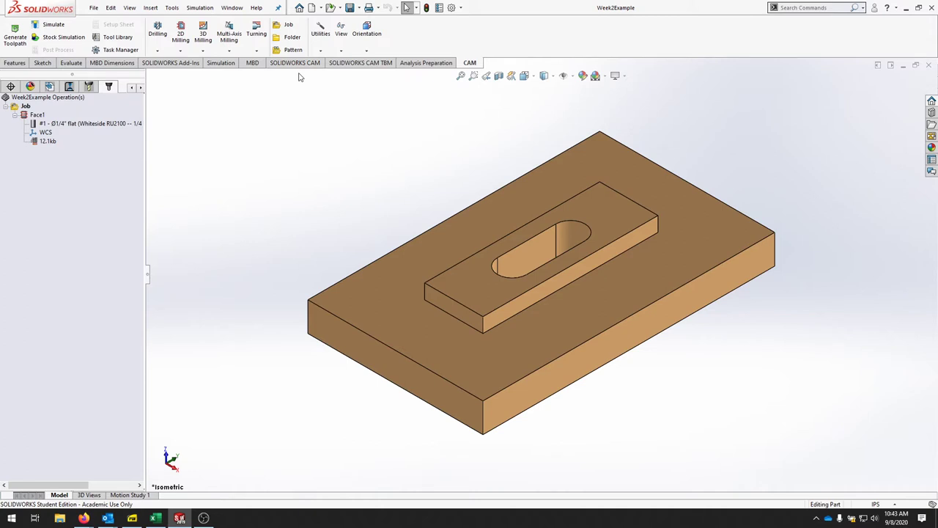
- Close the Week2Example part and create a new part document
{"action": "left_click", "coordinate": [94, 8]}
{"action": "mouse_move", "coordinate": [110, 10]}
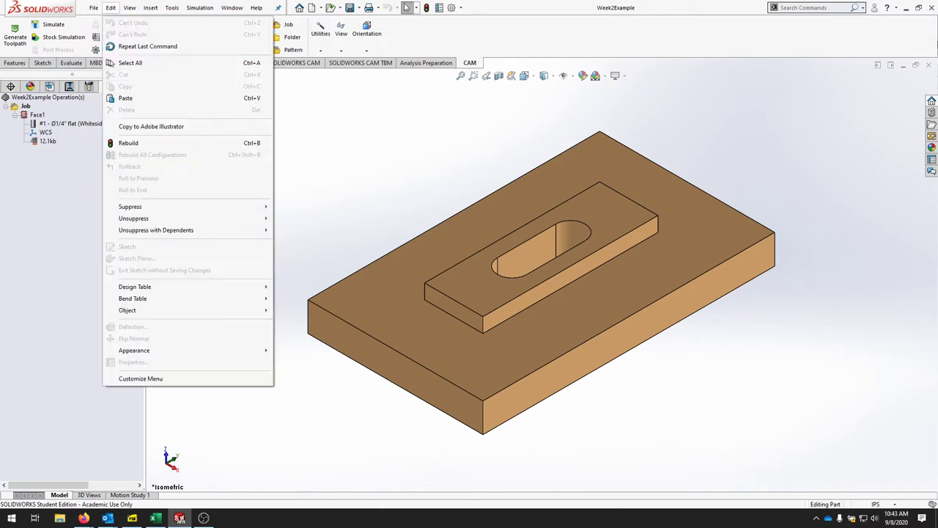
{"action": "left_click", "coordinate": [931, 67]}
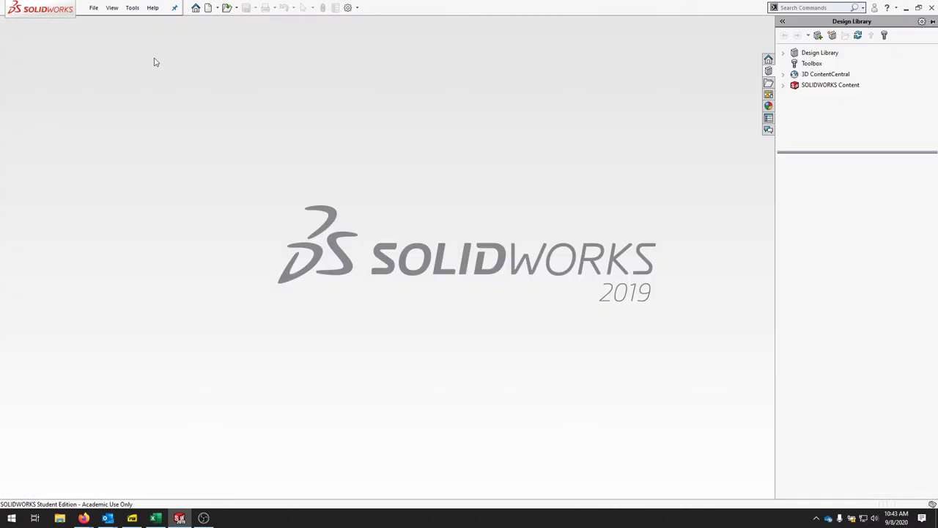
{"action": "left_click", "coordinate": [94, 8]}
{"action": "left_click", "coordinate": [103, 24]}
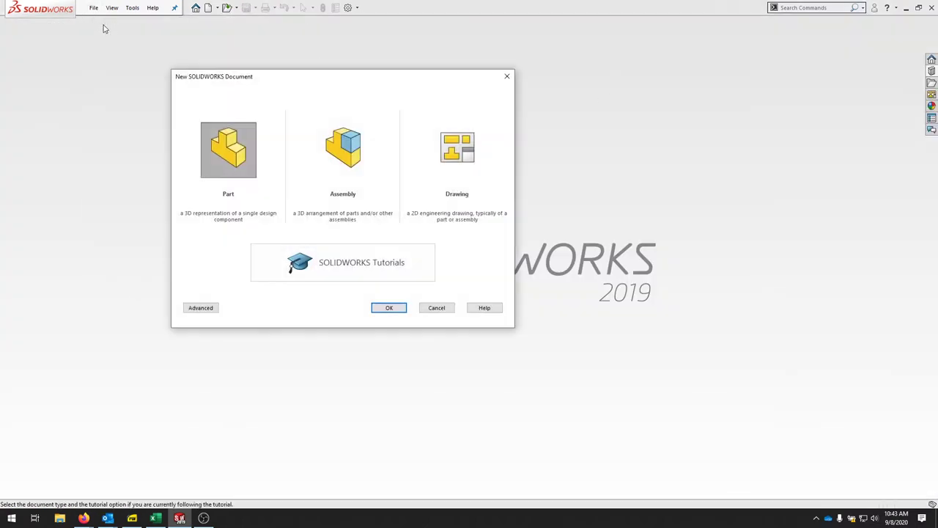
{"action": "left_click", "coordinate": [394, 308]}
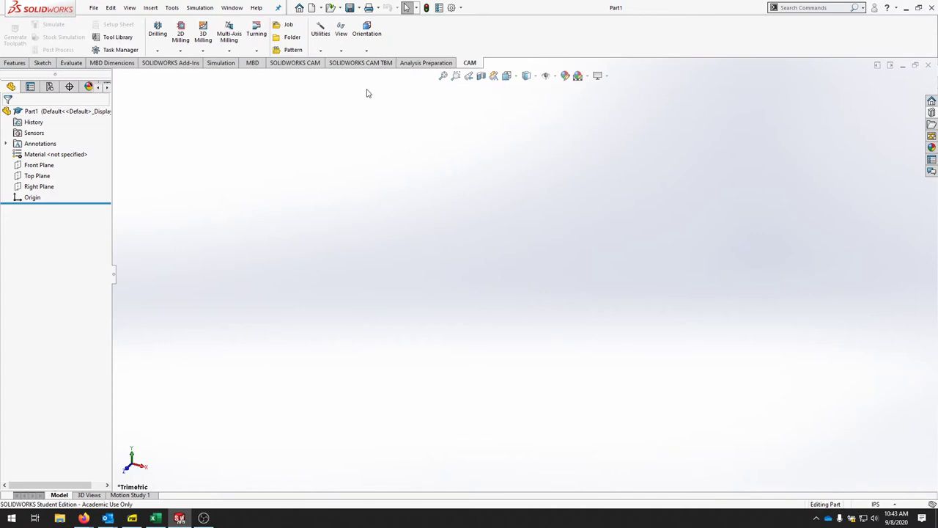
- Orient the empty part to the Front view and update the standard views so that this orientation becomes the Top view
{"action": "left_click", "coordinate": [15, 63]}
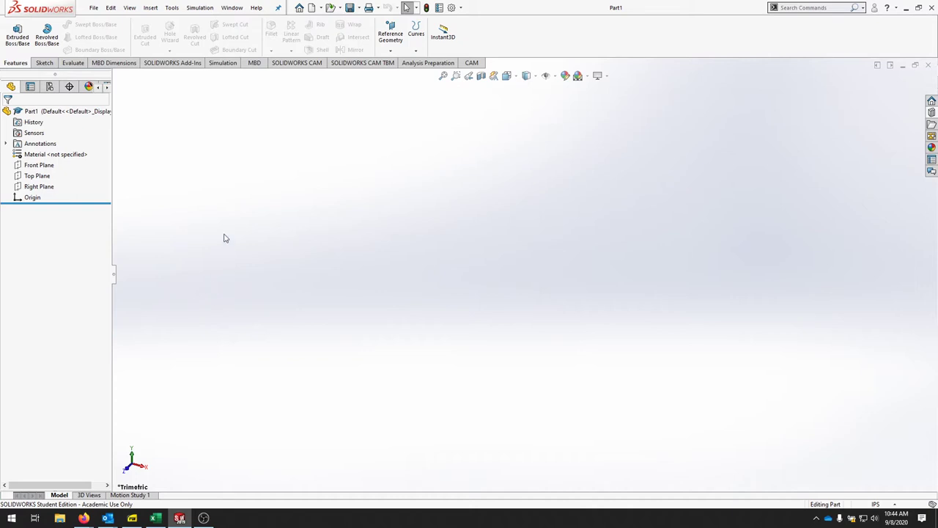
{"action": "key", "text": "f"}
{"action": "key", "text": "space"}
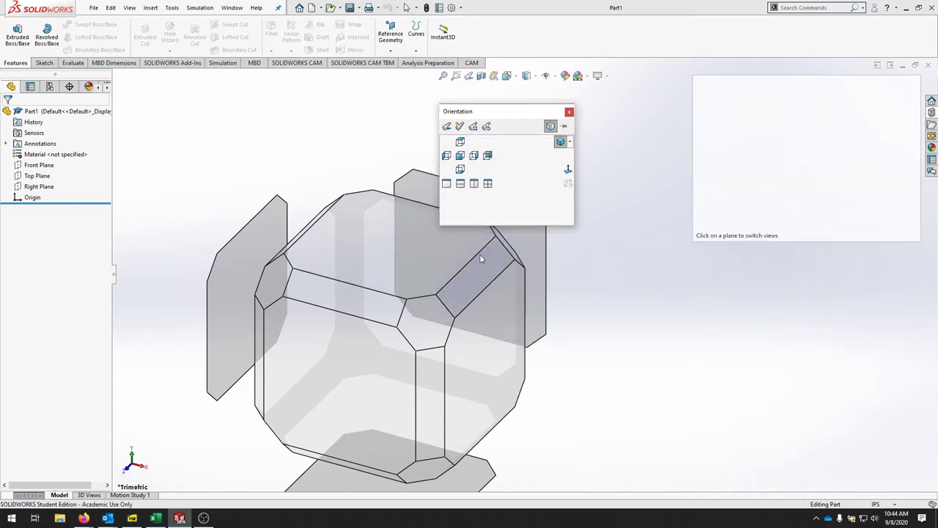
{"action": "left_click", "coordinate": [460, 156]}
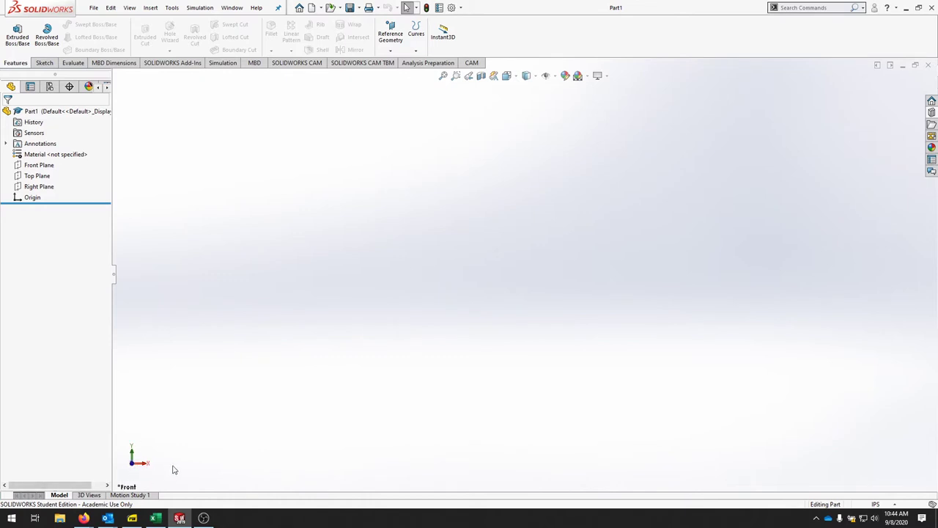
{"action": "key", "text": "space"}
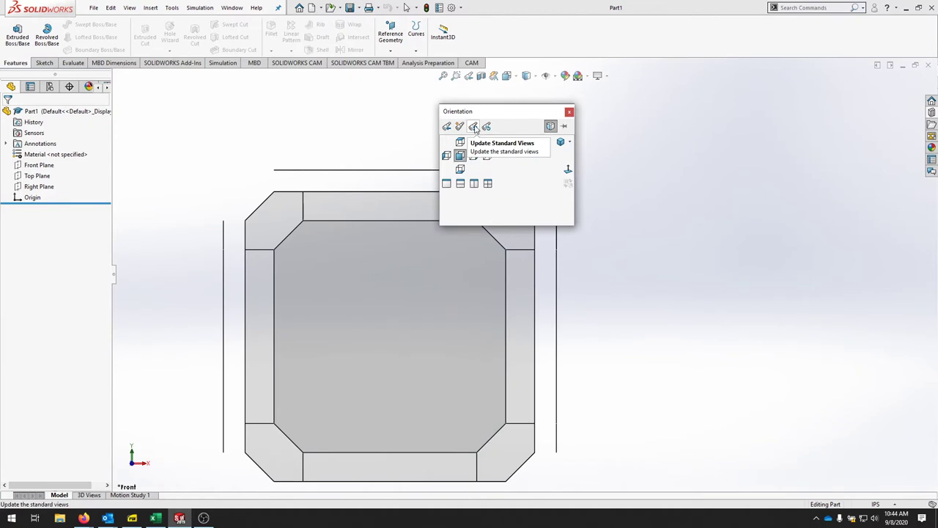
{"action": "left_click", "coordinate": [473, 127]}
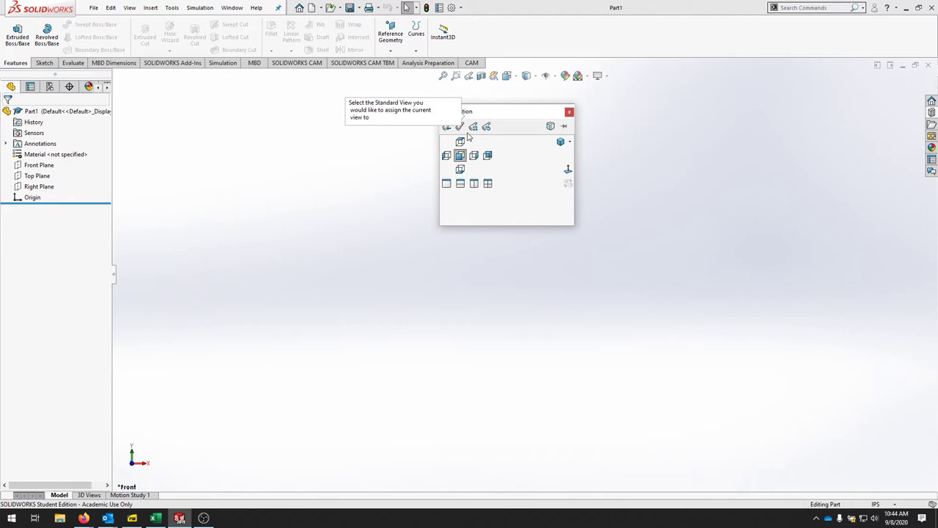
{"action": "left_click", "coordinate": [460, 148]}
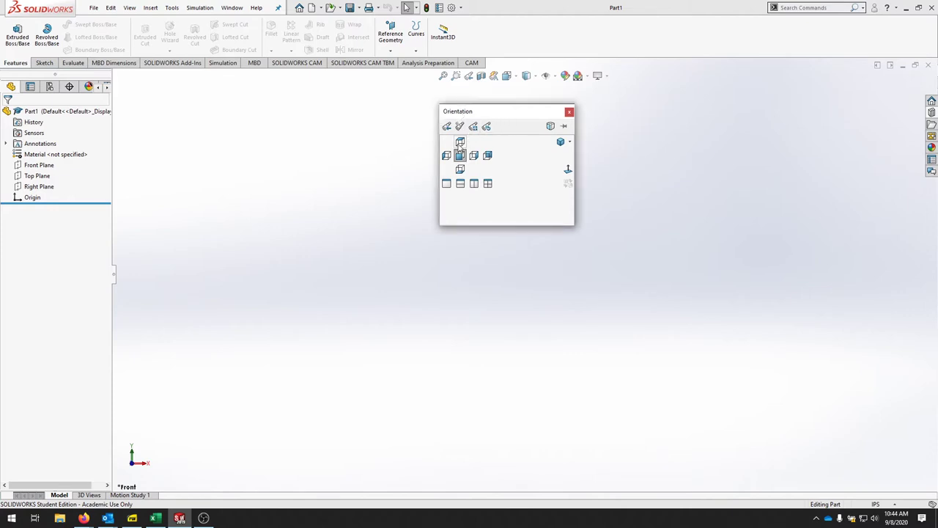
{"action": "left_click", "coordinate": [462, 143]}
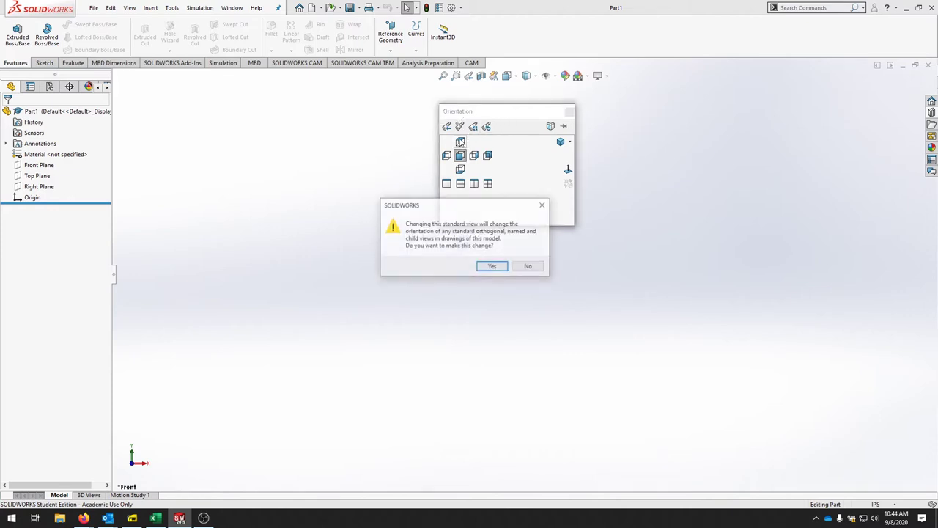
{"action": "left_click", "coordinate": [503, 269]}
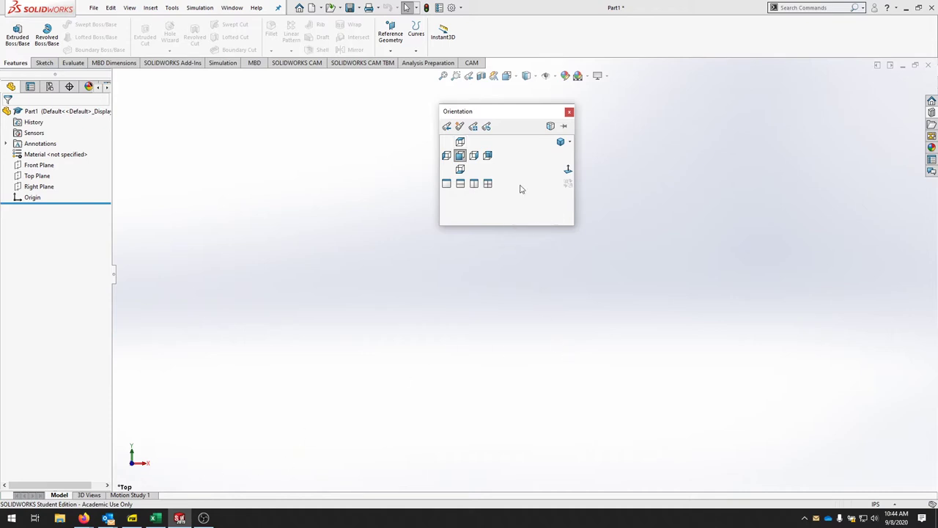
{"action": "left_click", "coordinate": [569, 112]}
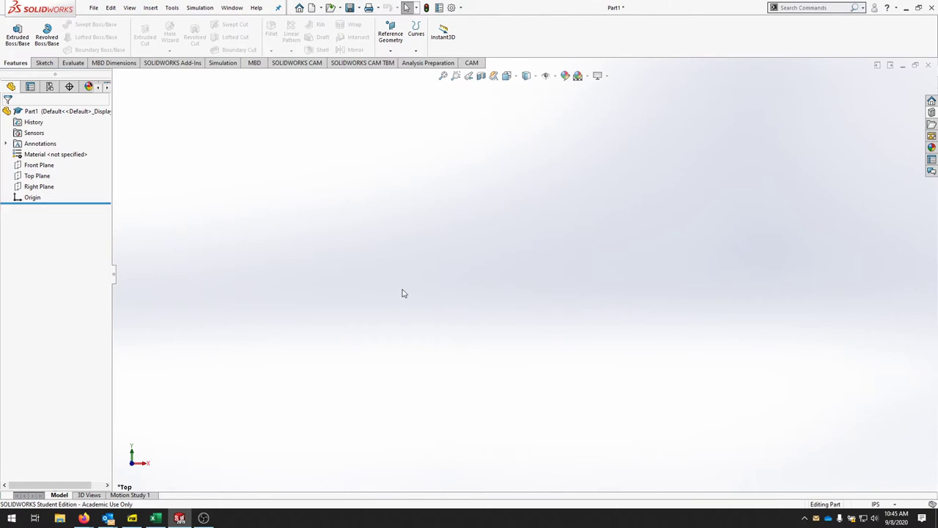
- Show the part in isometric view and rename the Front Plane with the temporary name Fron2 Plane
{"action": "key", "text": "ctrl+7"}
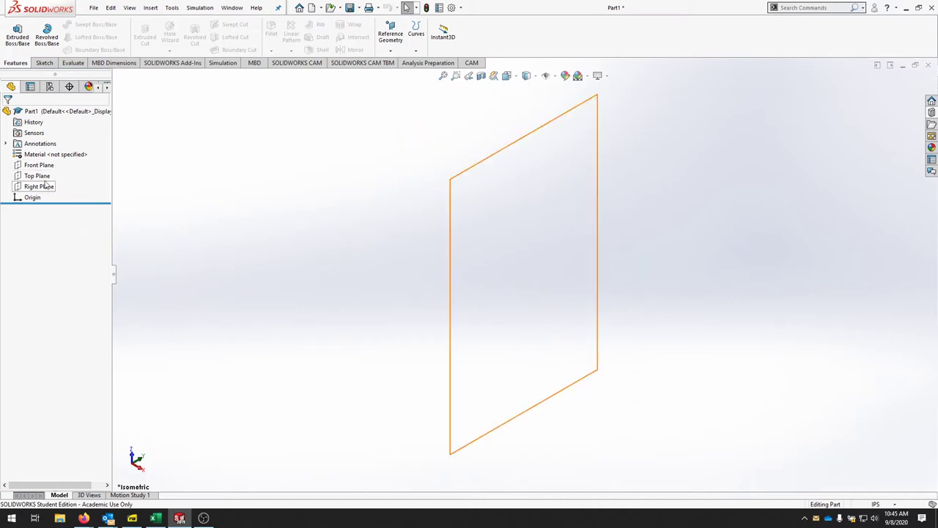
{"action": "key", "text": "space"}
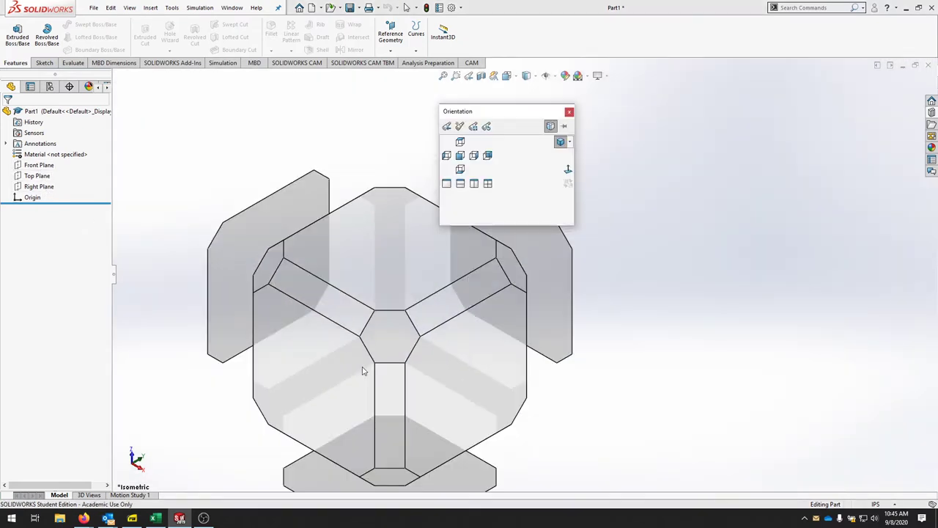
{"action": "key", "text": "Escape"}
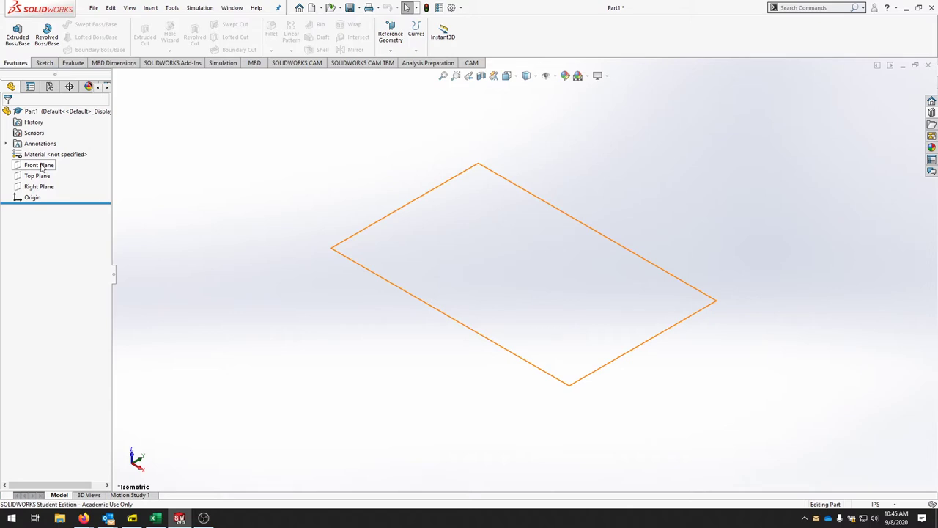
{"action": "left_click", "coordinate": [39, 167]}
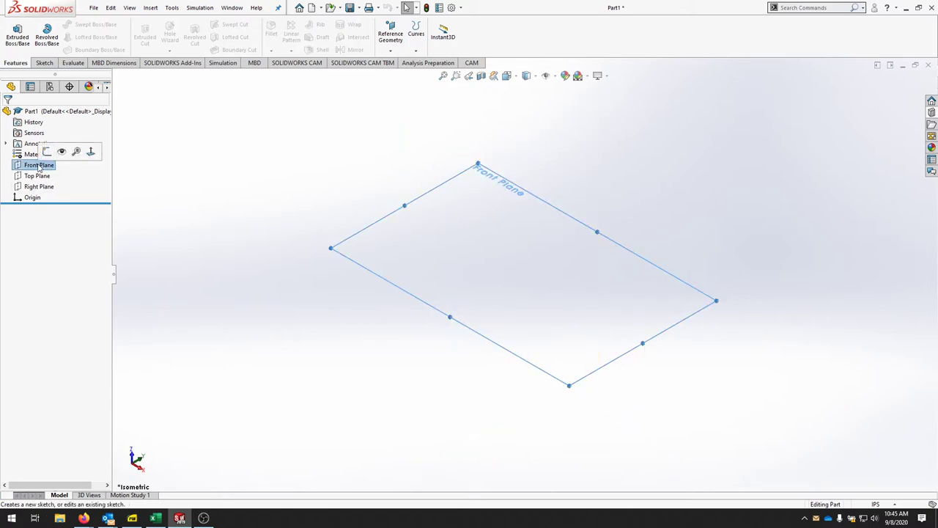
{"action": "left_click", "coordinate": [39, 165]}
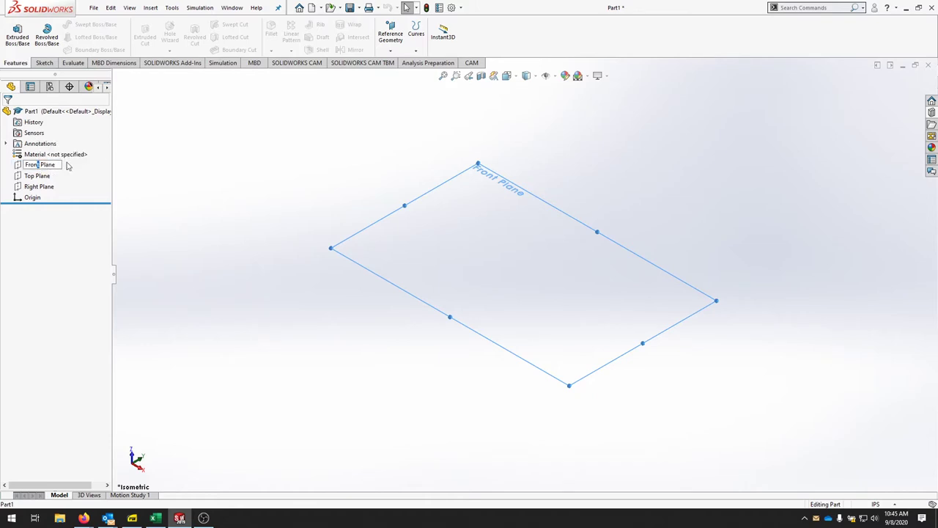
- Rename the original Top Plane as Front Plane and the Fron2 Plane as Top Plane, and check the renamed Top Plane in the model
{"action": "left_click", "coordinate": [34, 178]}
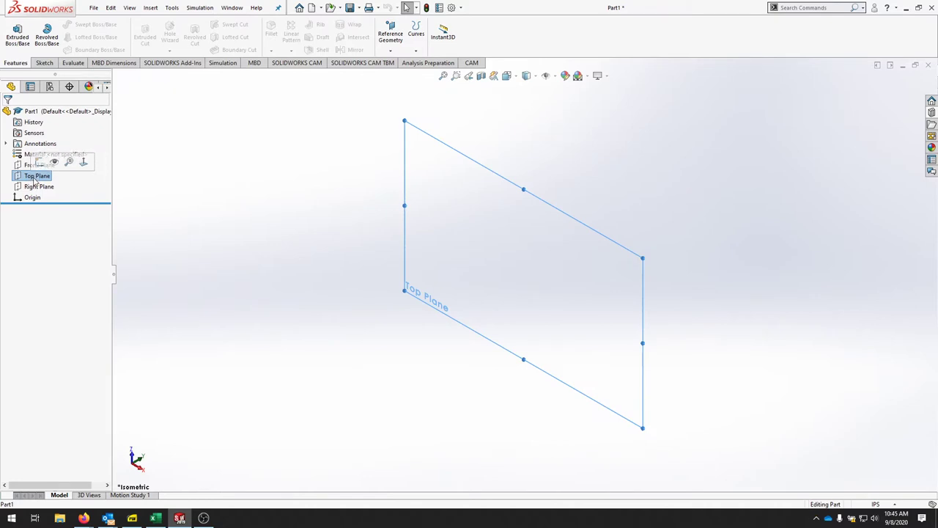
{"action": "left_click", "coordinate": [32, 177]}
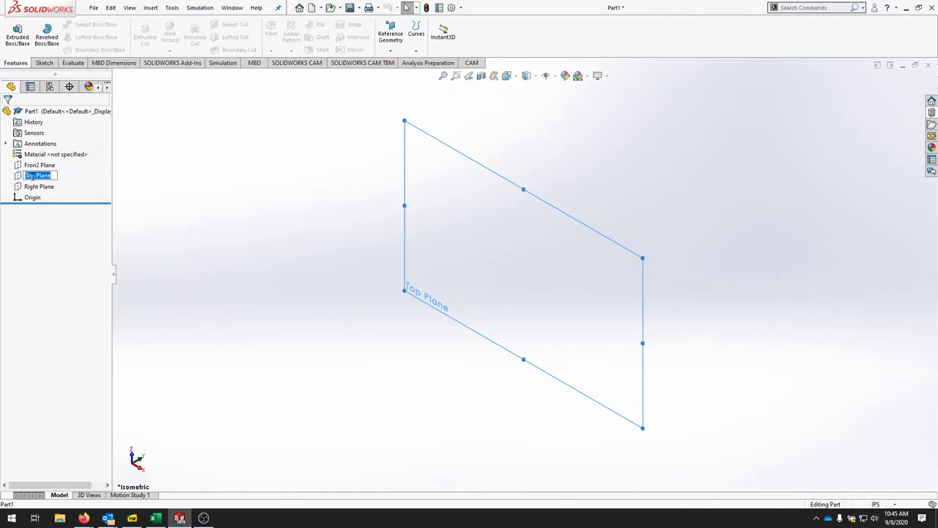
{"action": "left_click", "coordinate": [33, 167]}
{"action": "left_click", "coordinate": [36, 166]}
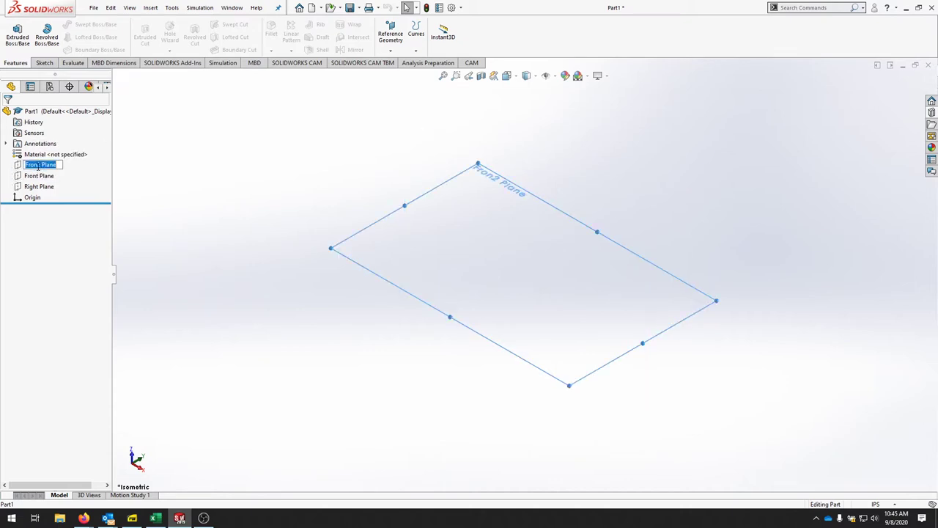
{"action": "type", "text": "Top Plane"}
{"action": "key", "text": "Return"}
{"action": "left_click", "coordinate": [335, 350]}
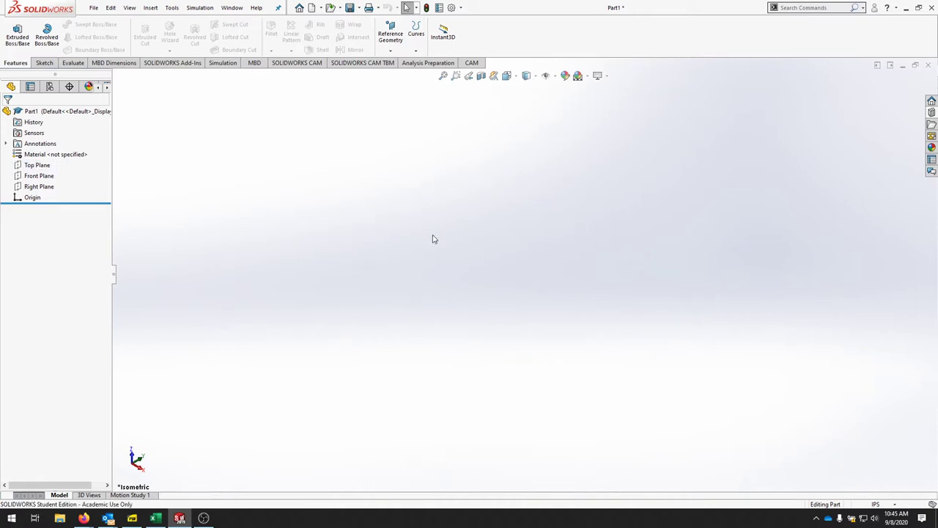
{"action": "left_click", "coordinate": [33, 165]}
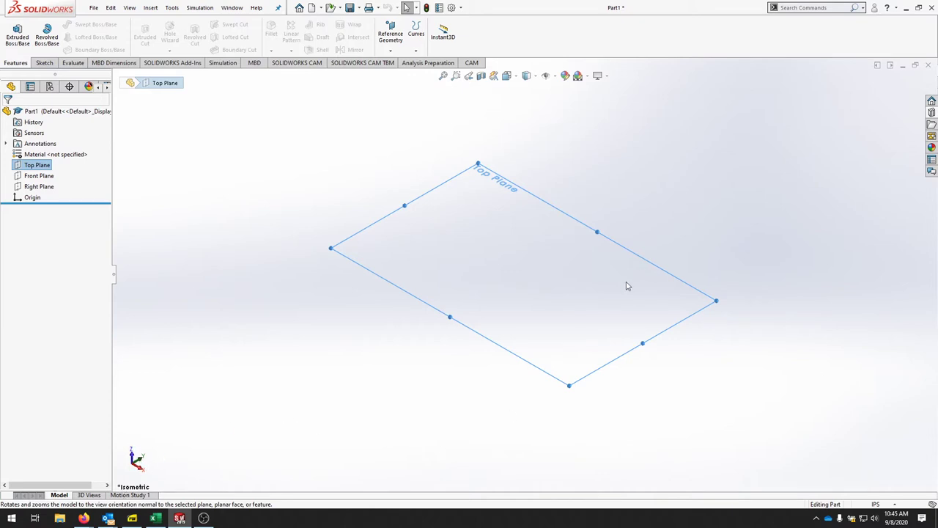
- Set the document's basic length units to three decimal places (.123), keeping the IPS unit system
{"action": "left_click", "coordinate": [888, 504]}
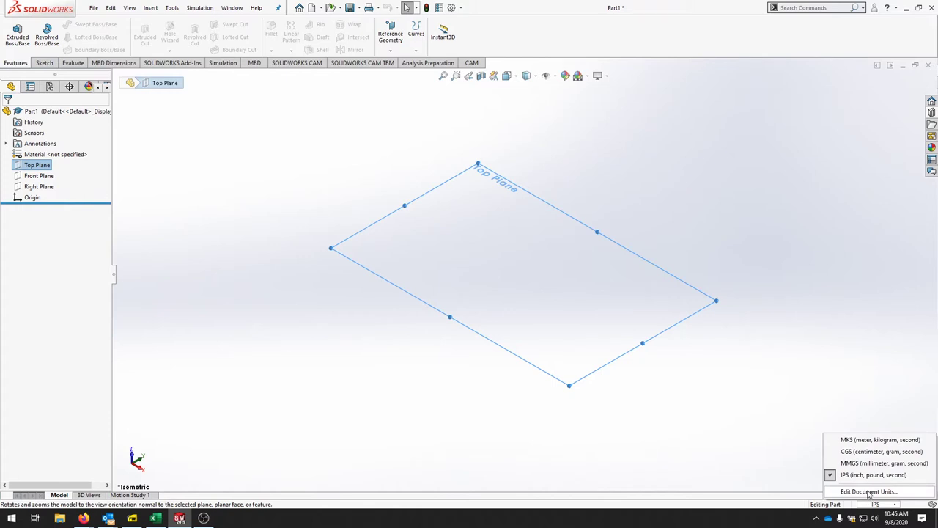
{"action": "left_click", "coordinate": [868, 491]}
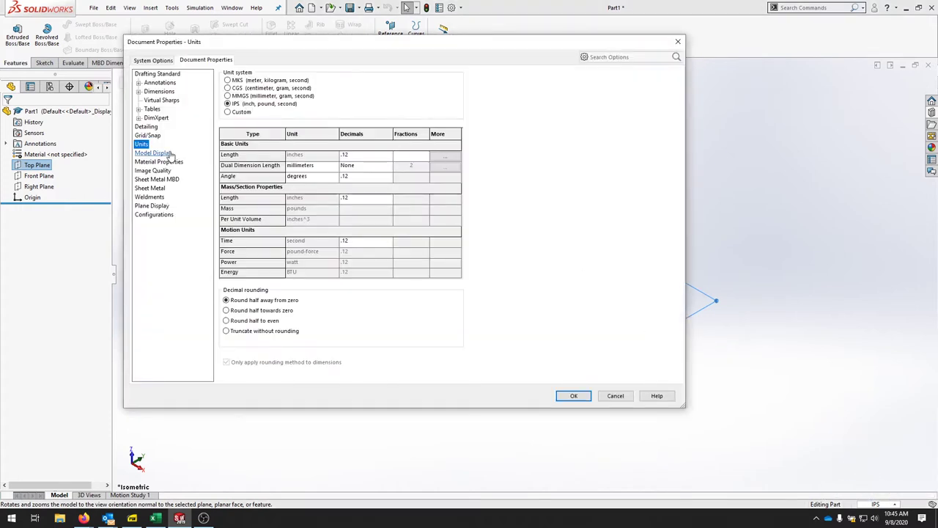
{"action": "left_click", "coordinate": [370, 155]}
{"action": "left_click", "coordinate": [388, 155]}
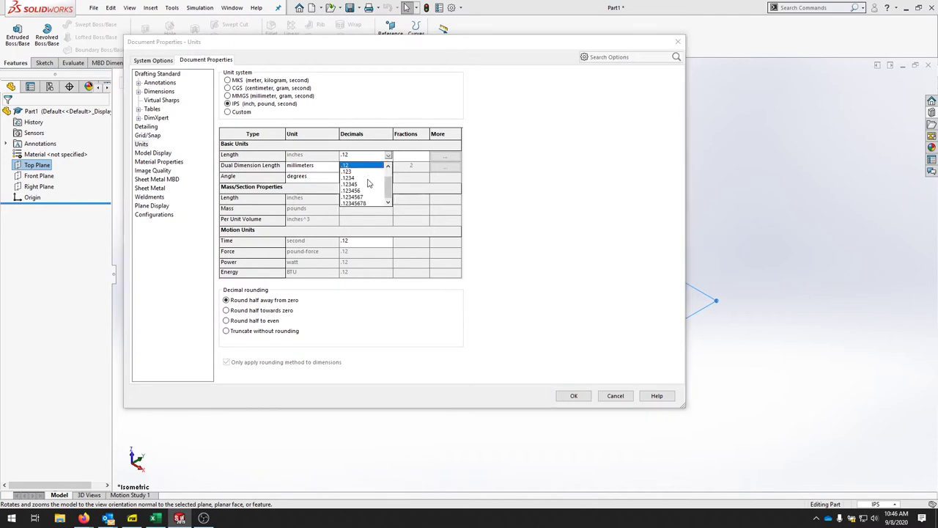
{"action": "left_click", "coordinate": [353, 172]}
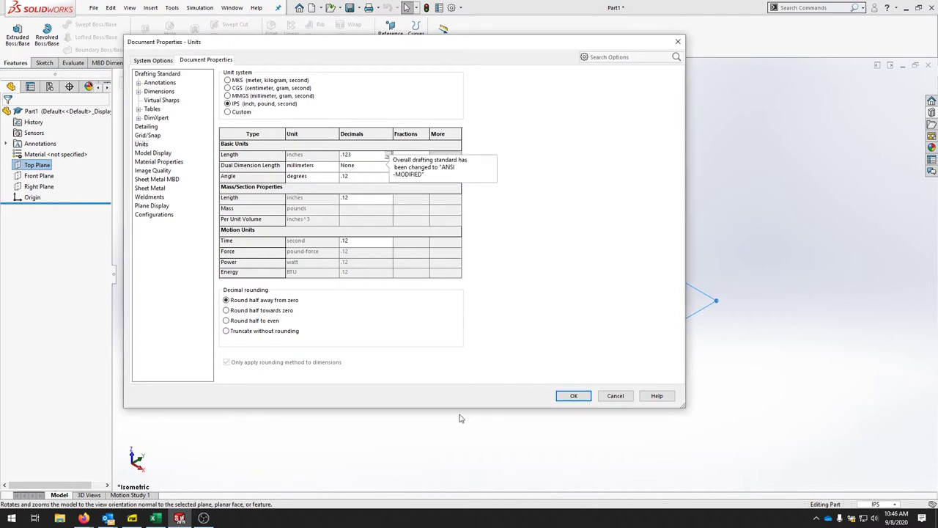
{"action": "left_click", "coordinate": [572, 397]}
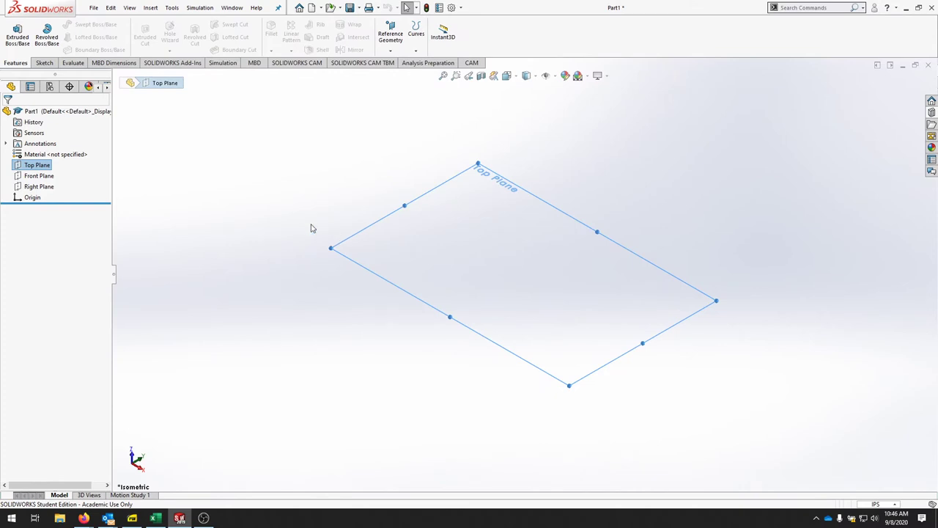
- Save the part as a Part Templates (*.prtdot) file named partZup.123 in the SOLIDWORKS 2019 templates folder
{"action": "left_click", "coordinate": [94, 9]}
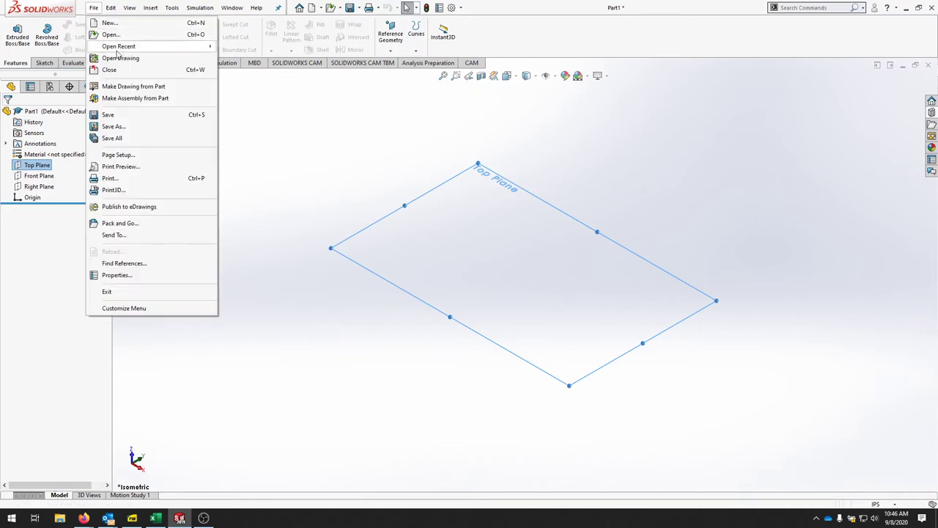
{"action": "left_click", "coordinate": [150, 128]}
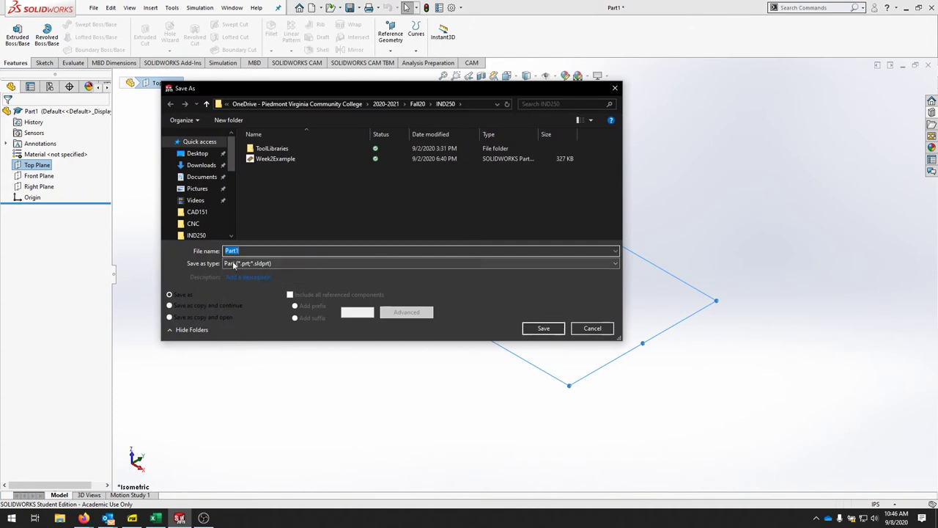
{"action": "left_click", "coordinate": [252, 264]}
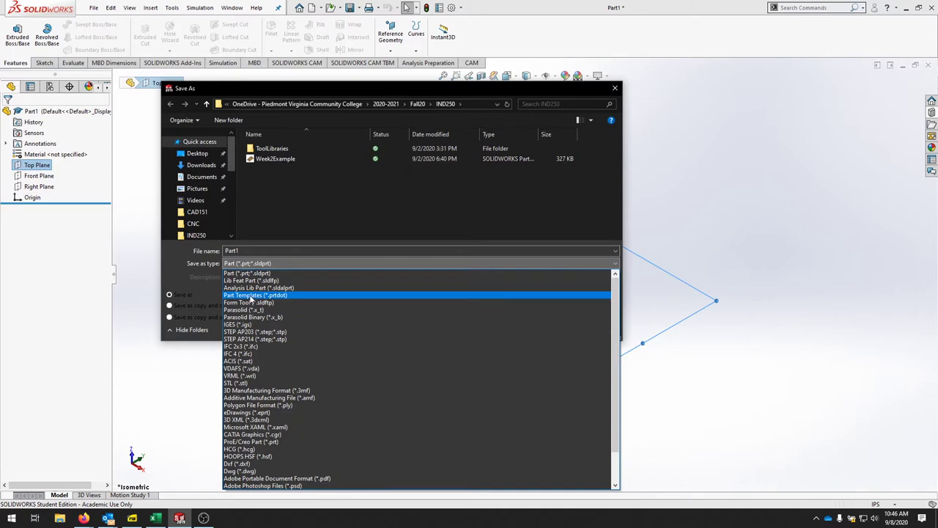
{"action": "left_click", "coordinate": [250, 295]}
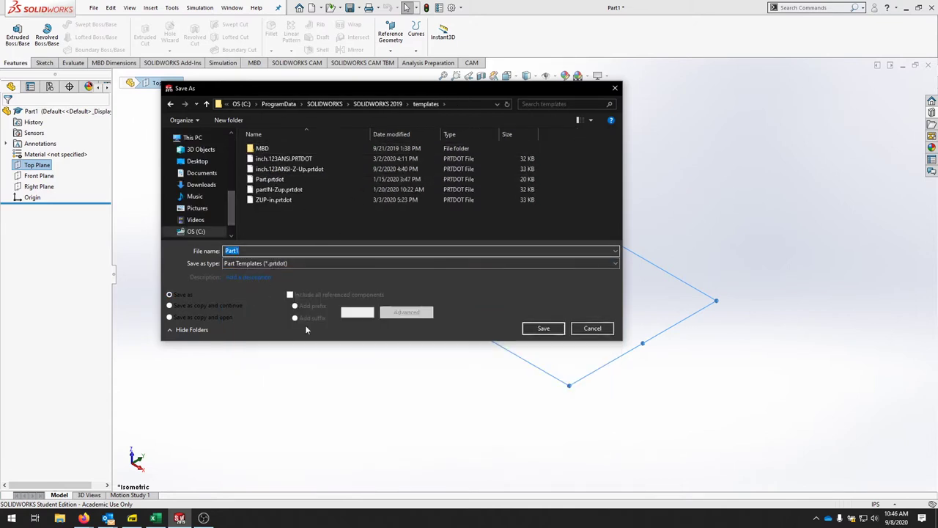
{"action": "left_click", "coordinate": [287, 250]}
{"action": "key", "text": "BackSpace"}
{"action": "key", "text": "BackSpace"}
{"action": "key", "text": "BackSpace"}
{"action": "key", "text": "BackSpace"}
{"action": "key", "text": "BackSpace"}
{"action": "type", "text": "partZup.123"}
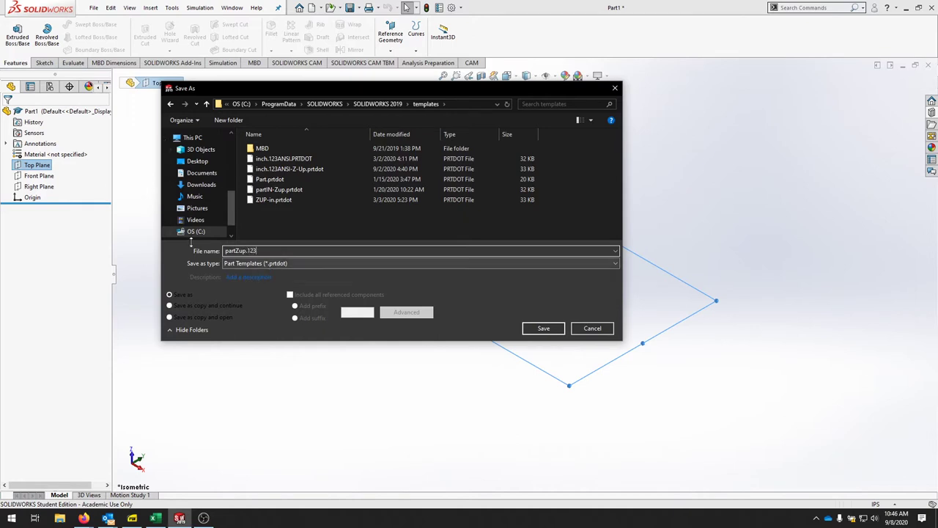
{"action": "left_click", "coordinate": [559, 332]}
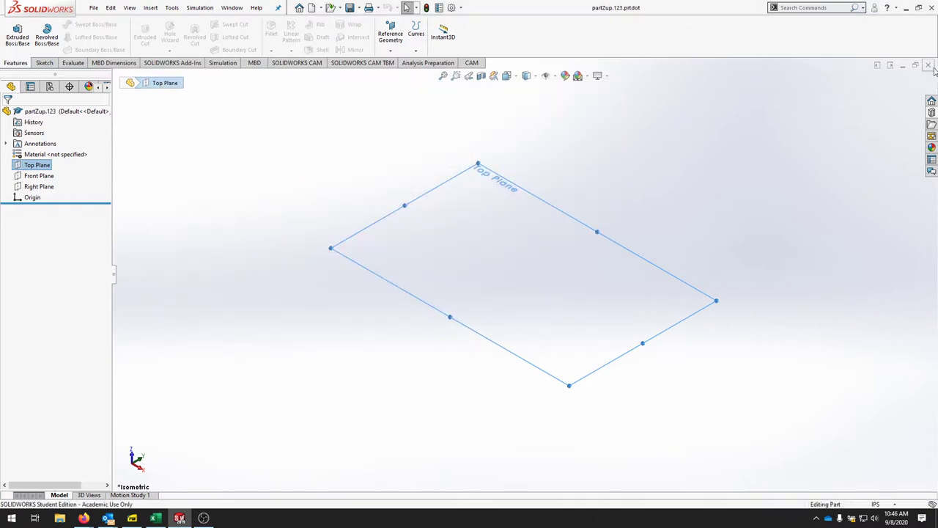
- Save the template document as a regular part (*.prt;*.sldprt) named introCAMVideo in the SWPArts folder on the Desktop
{"action": "left_click", "coordinate": [95, 9]}
{"action": "left_click", "coordinate": [129, 126]}
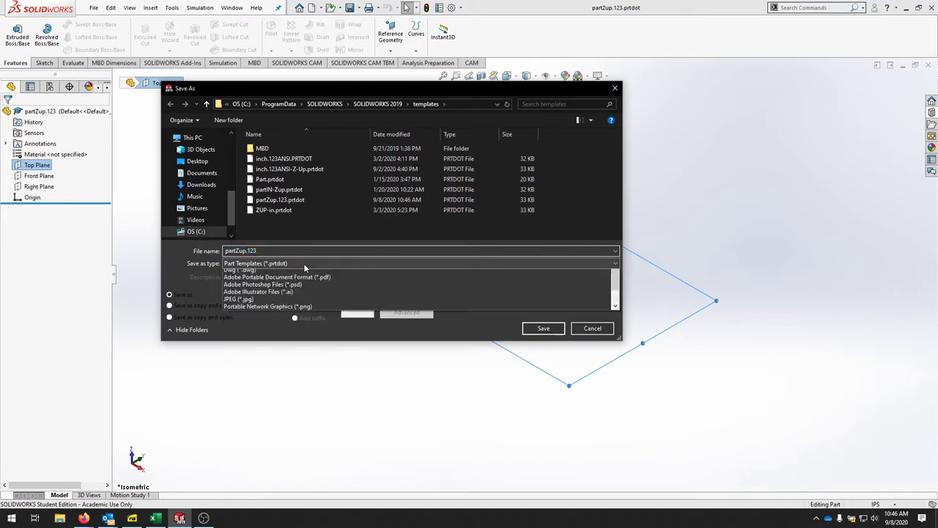
{"action": "left_click", "coordinate": [303, 263]}
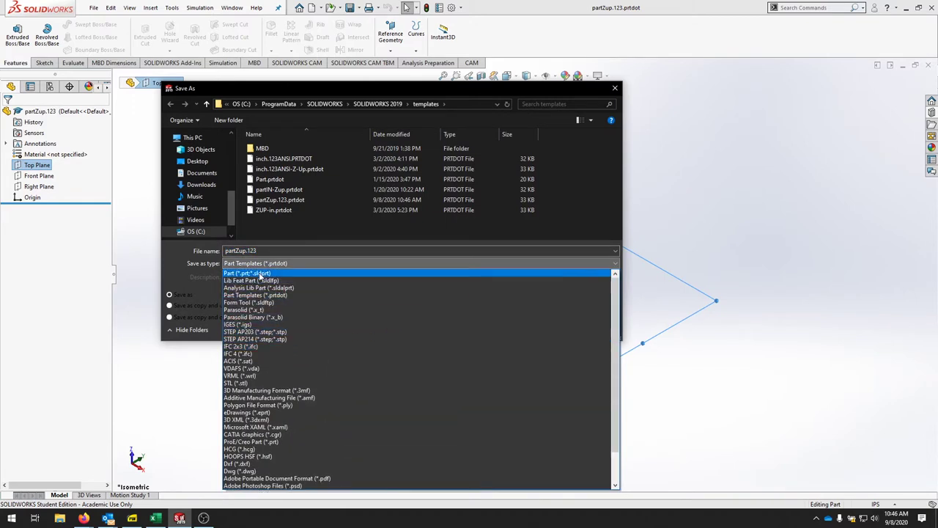
{"action": "left_click", "coordinate": [263, 273]}
{"action": "left_click", "coordinate": [281, 258]}
{"action": "left_click", "coordinate": [282, 253]}
{"action": "left_click_drag", "start_coordinate": [282, 253], "coordinate": [166, 248]}
{"action": "type", "text": "introCAMVideo"}
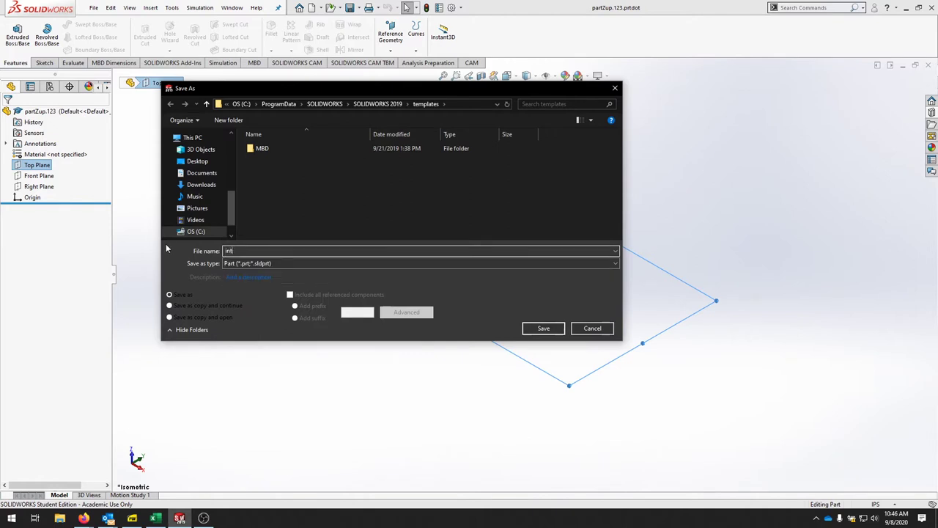
{"action": "left_click", "coordinate": [176, 160]}
{"action": "scroll", "coordinate": [339, 194], "scroll_direction": "down", "scroll_amount": 1}
{"action": "scroll", "coordinate": [339, 198], "scroll_direction": "down", "scroll_amount": 2}
{"action": "double_click", "coordinate": [292, 225]}
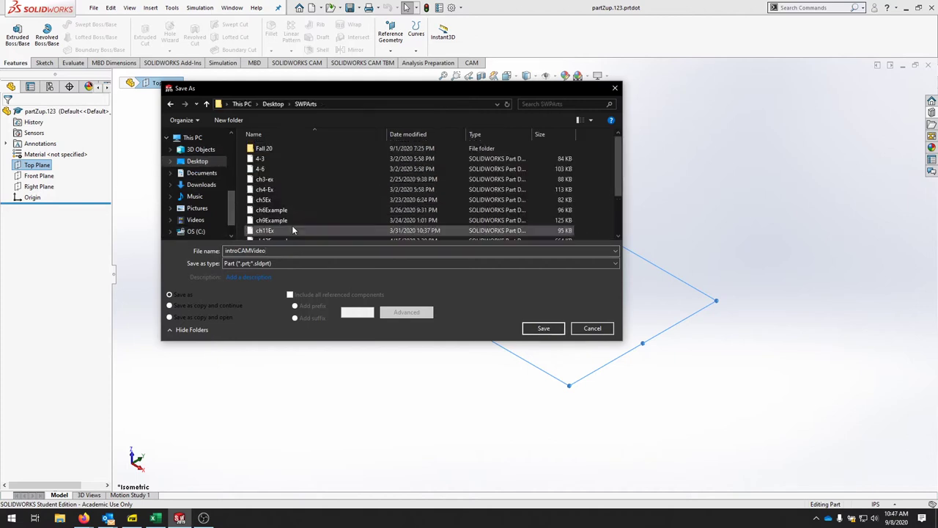
{"action": "left_click", "coordinate": [543, 329]}
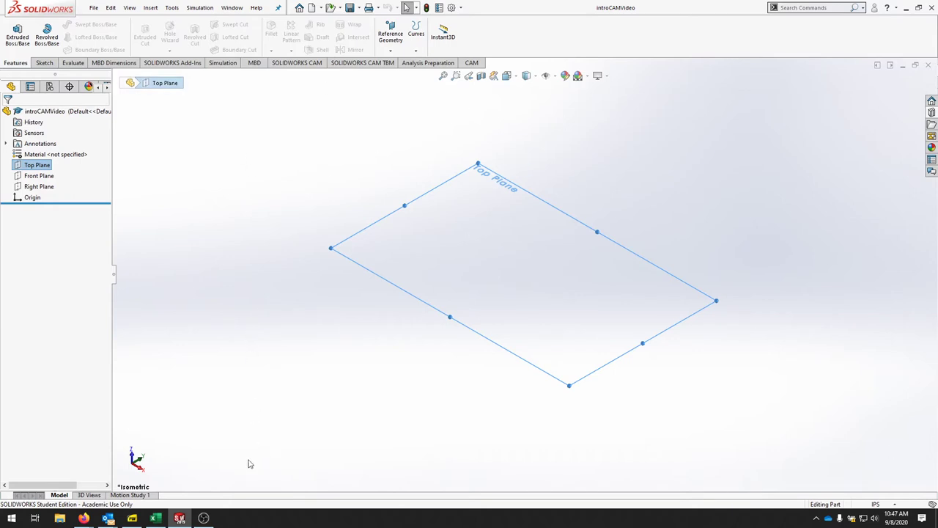
- Sketch a corner rectangle on the Top Plane from the origin, 3 in wide and 5 in high, and close the sketch
{"action": "left_click", "coordinate": [44, 63]}
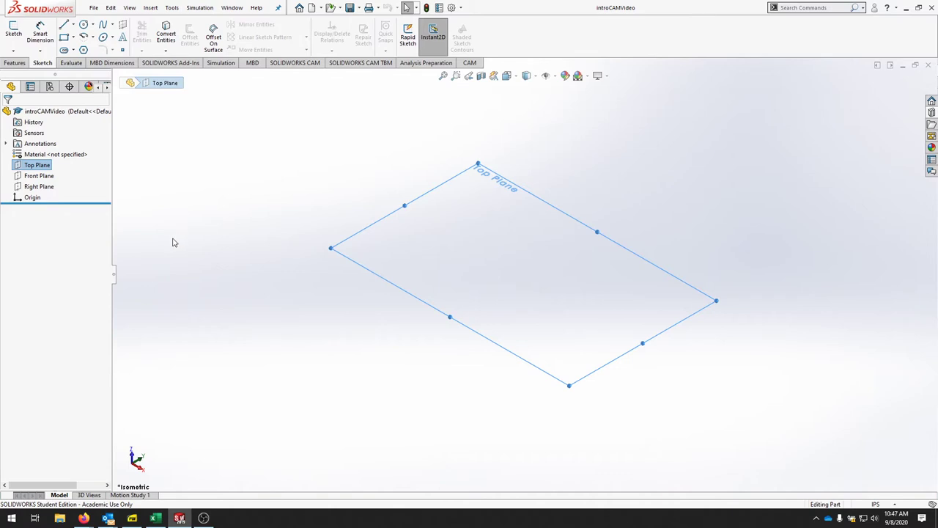
{"action": "left_click", "coordinate": [13, 31]}
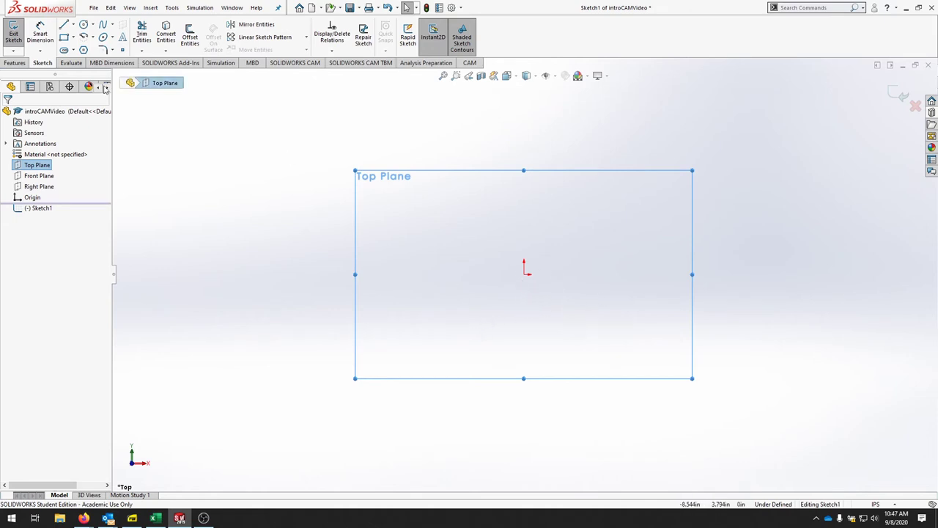
{"action": "left_click", "coordinate": [64, 40]}
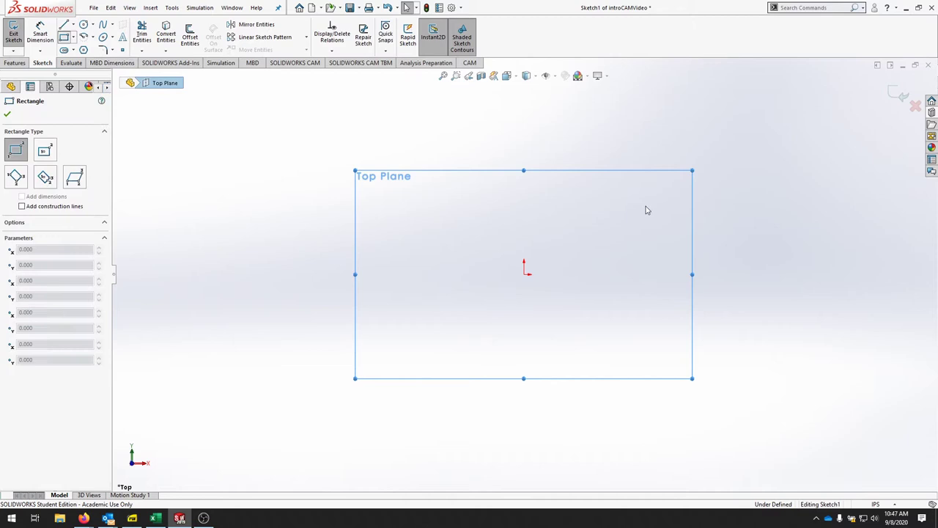
{"action": "left_click", "coordinate": [524, 274]}
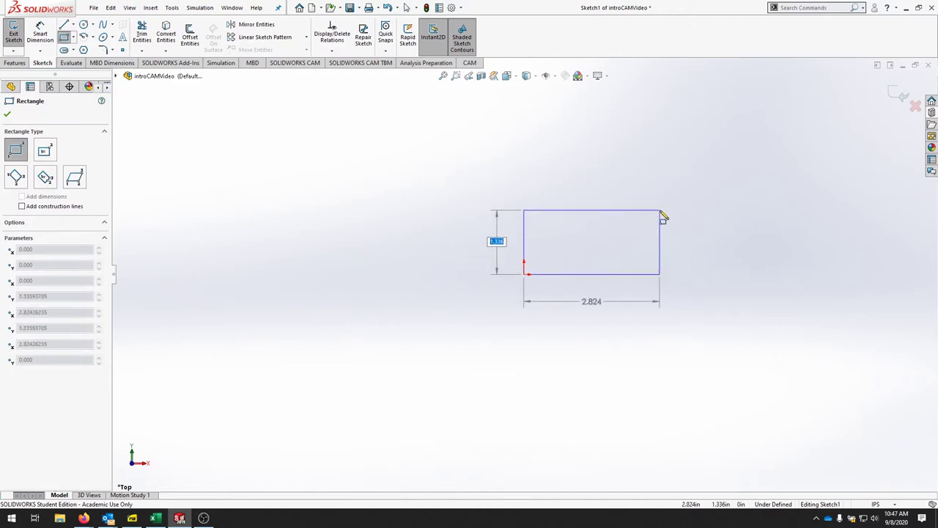
{"action": "type", "text": "5"}
{"action": "key", "text": "Tab"}
{"action": "type", "text": "3"}
{"action": "key", "text": "Return"}
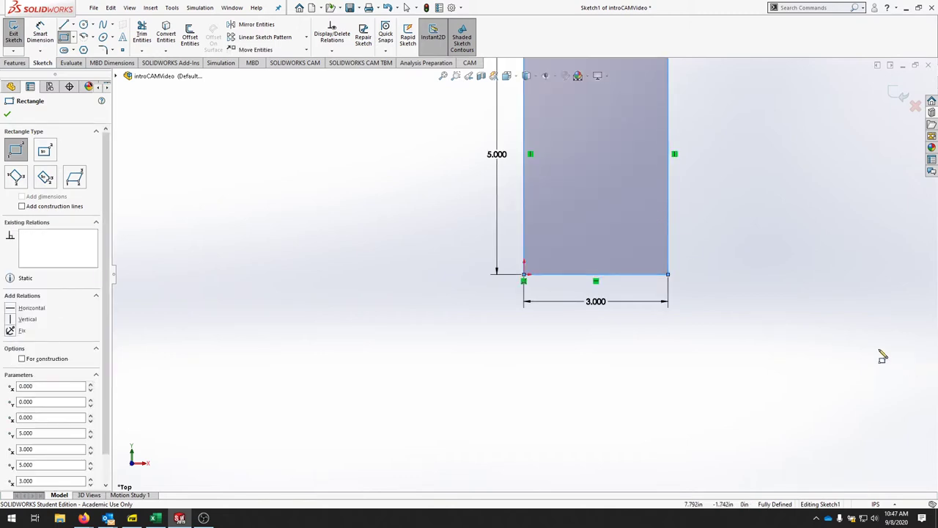
{"action": "key", "text": "z"}
{"action": "key", "text": "z"}
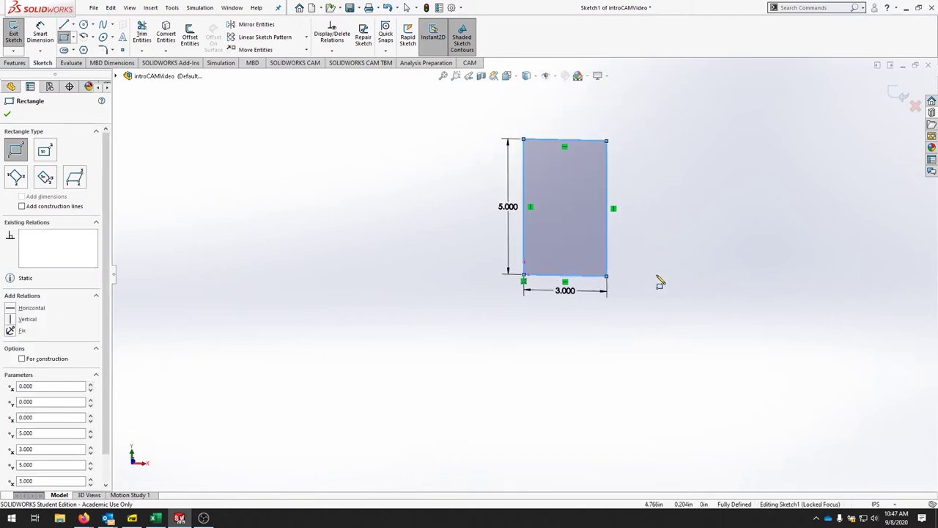
{"action": "key", "text": "shift+z"}
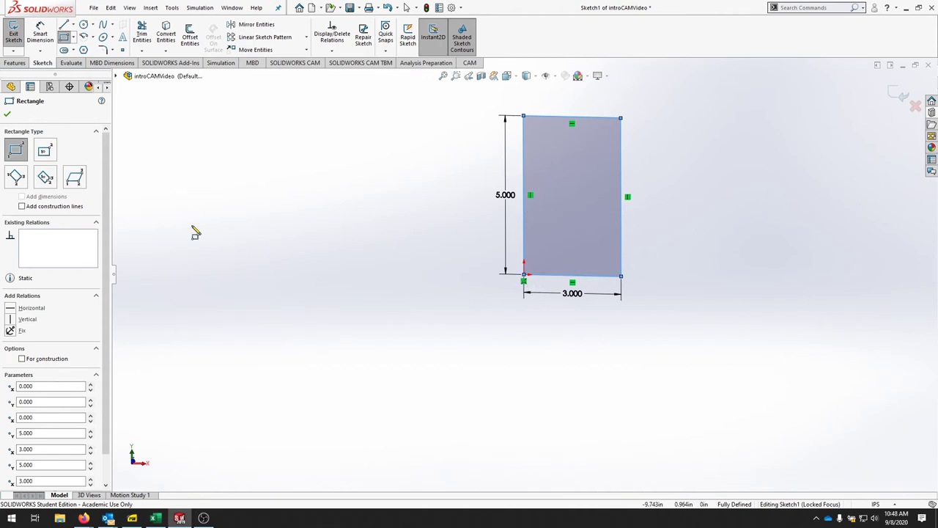
{"action": "left_click", "coordinate": [13, 33]}
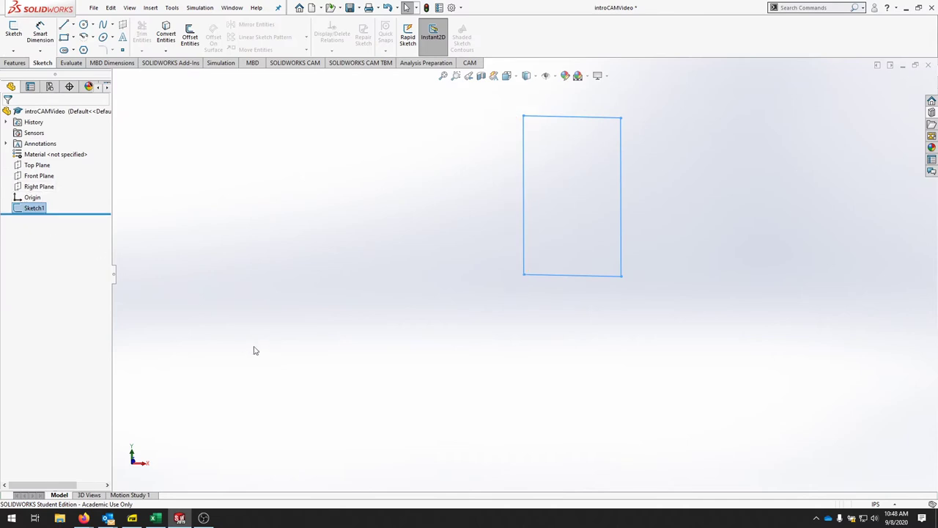
- Extrude the rectangle sketch as a blind boss 0.5 in deep
{"action": "left_click", "coordinate": [14, 62]}
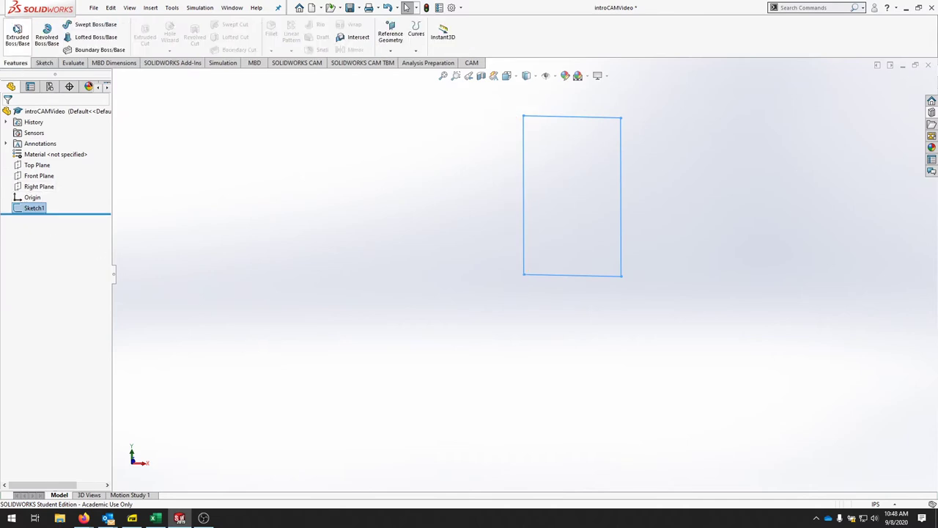
{"action": "left_click", "coordinate": [19, 38]}
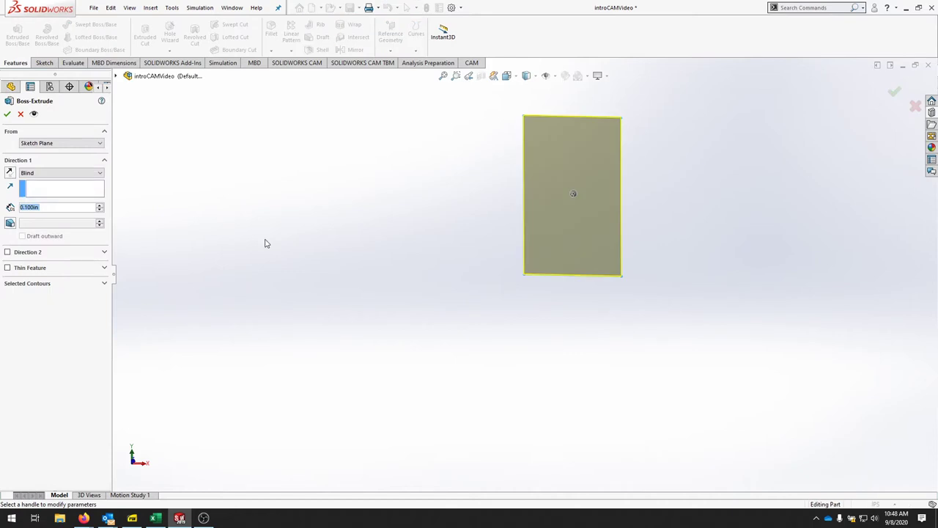
{"action": "type", "text": ".5"}
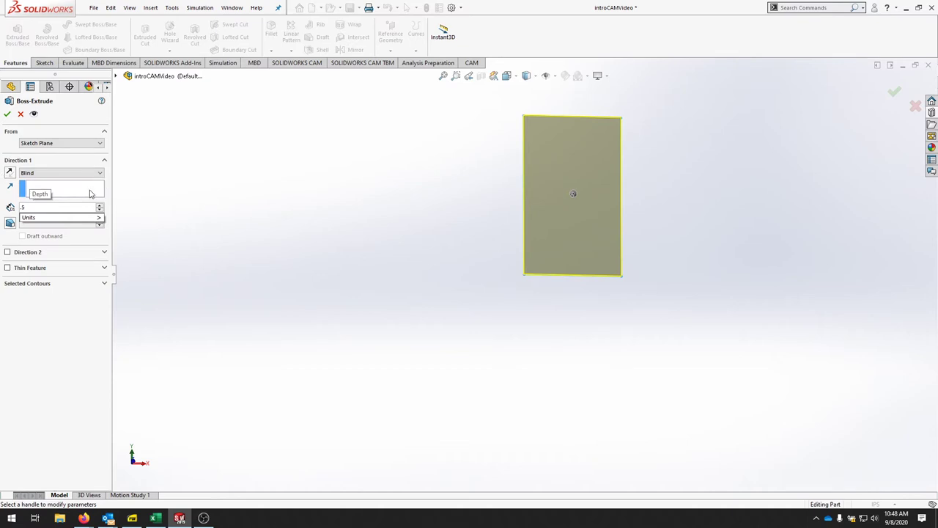
{"action": "left_click", "coordinate": [8, 114]}
{"action": "middle_click_drag", "start_coordinate": [677, 389], "coordinate": [629, 323]}
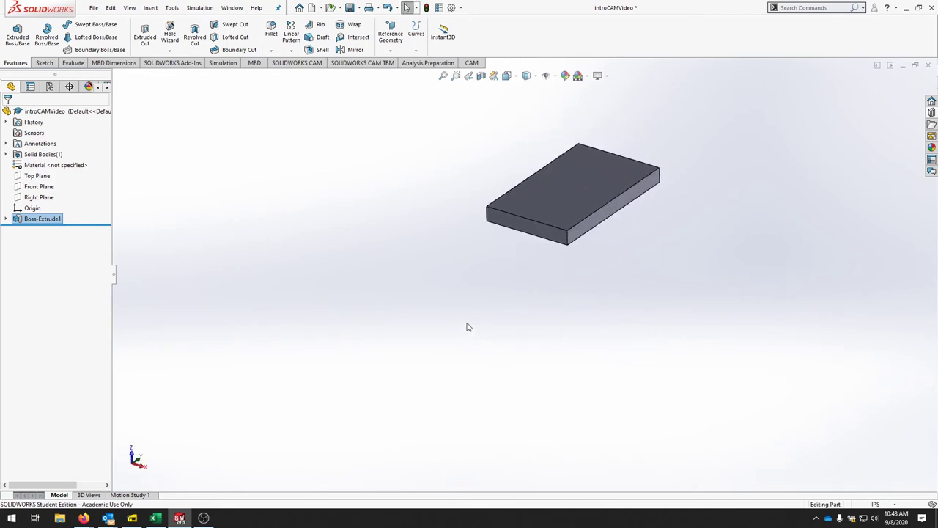
- Sketch on the block's top face a rectangle offset 1 in inward from the face's edges, and close the sketch
{"action": "left_click", "coordinate": [44, 64]}
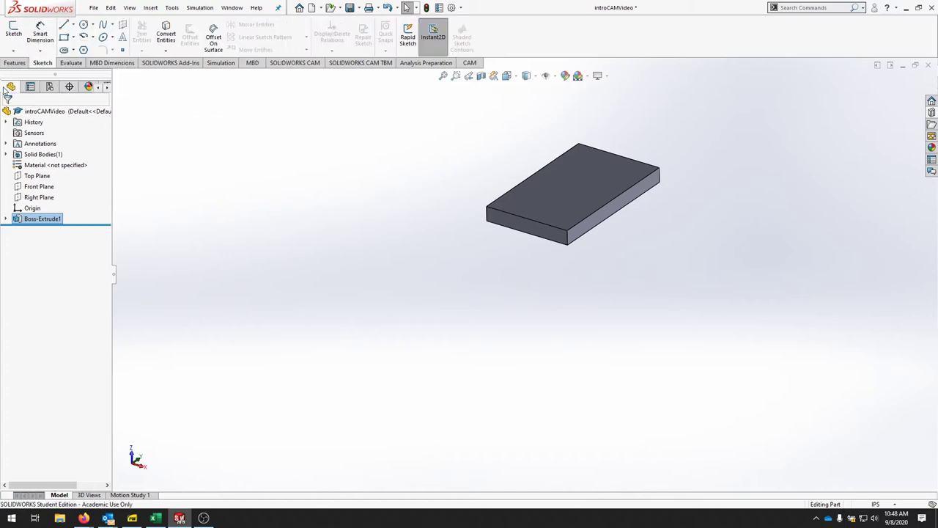
{"action": "left_click", "coordinate": [13, 31]}
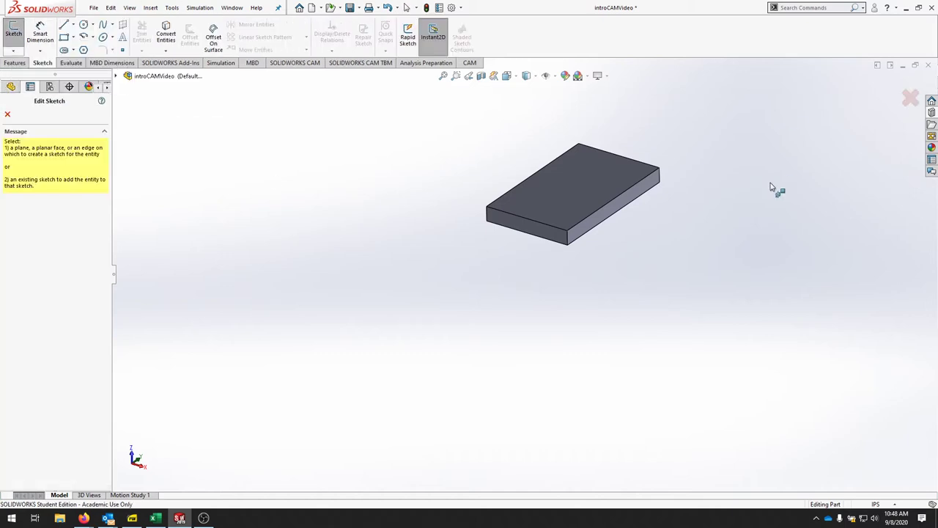
{"action": "left_click", "coordinate": [582, 205]}
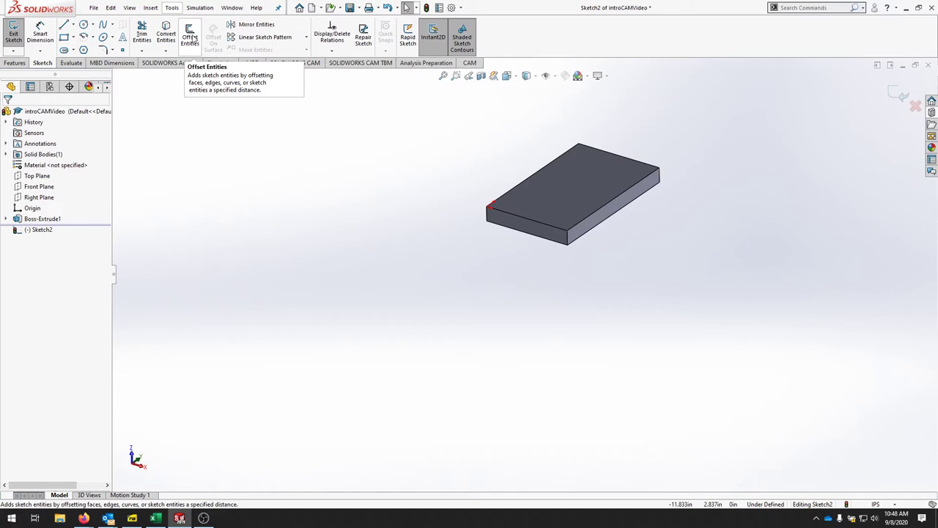
{"action": "left_click", "coordinate": [191, 38]}
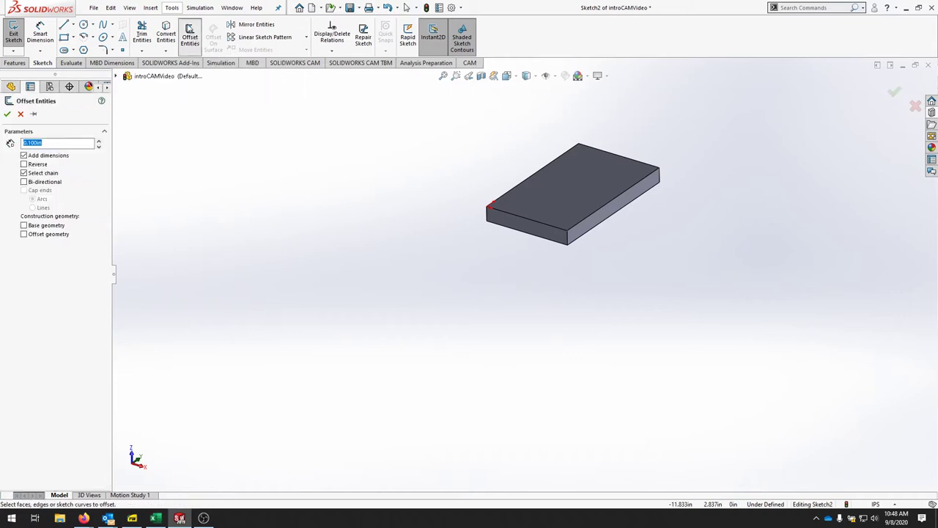
{"action": "left_click", "coordinate": [585, 183]}
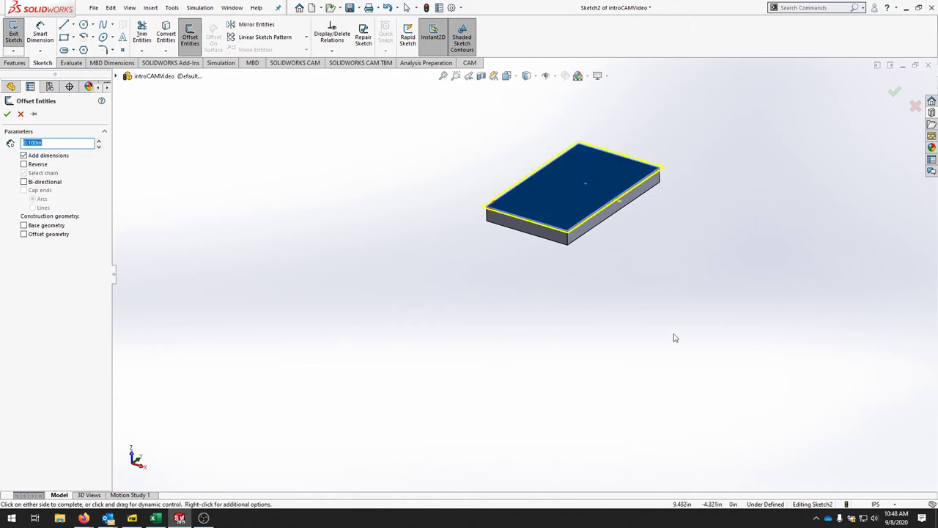
{"action": "left_click", "coordinate": [24, 165]}
{"action": "type", "text": "1"}
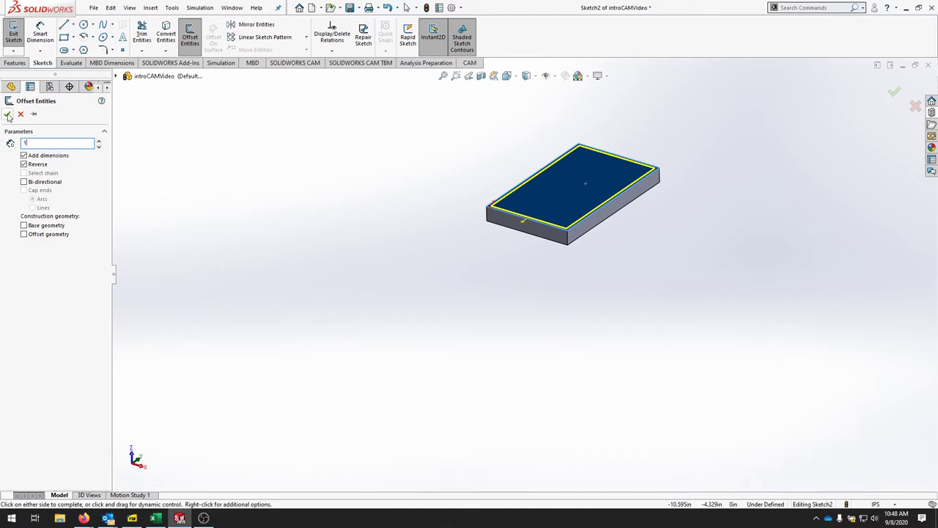
{"action": "key", "text": "Return"}
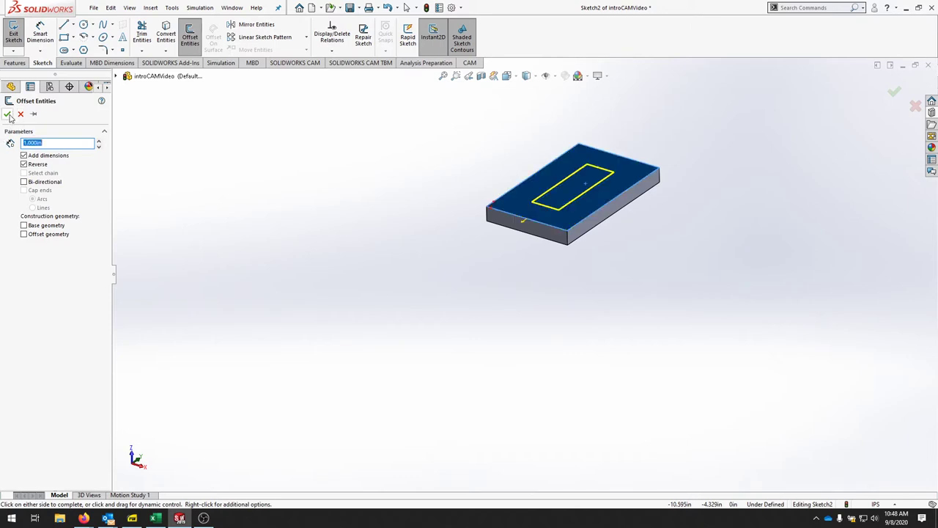
{"action": "left_click", "coordinate": [8, 115]}
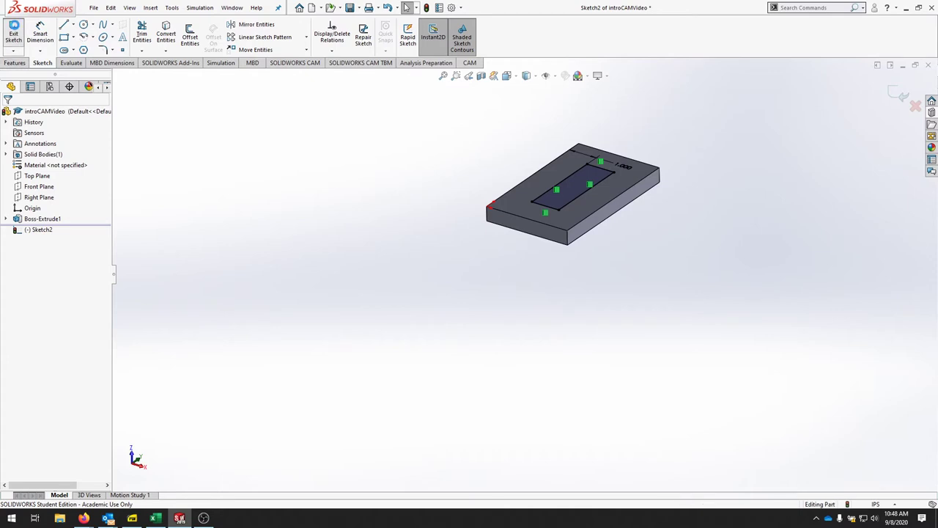
{"action": "left_click", "coordinate": [15, 33]}
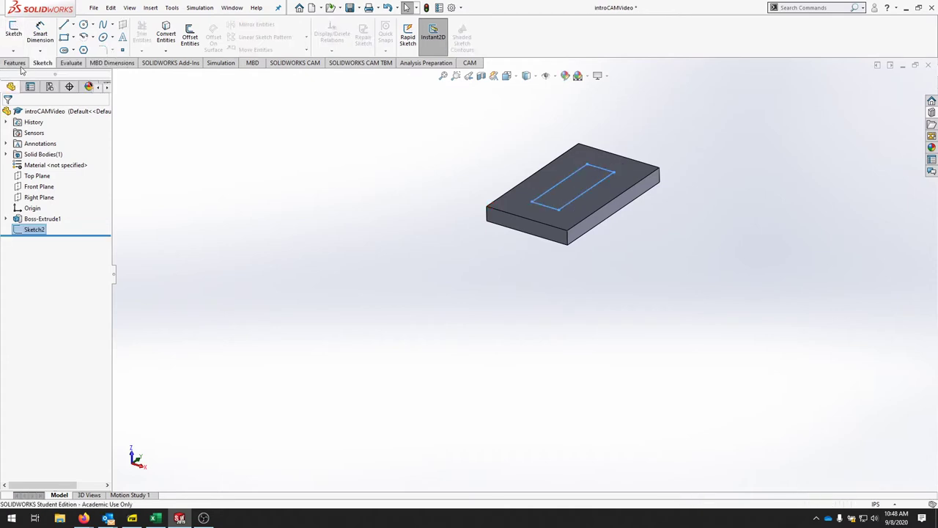
- Extrude the inner rectangle sketch on the block's top face as a blind boss 0.25 in deep
{"action": "left_click", "coordinate": [21, 66]}
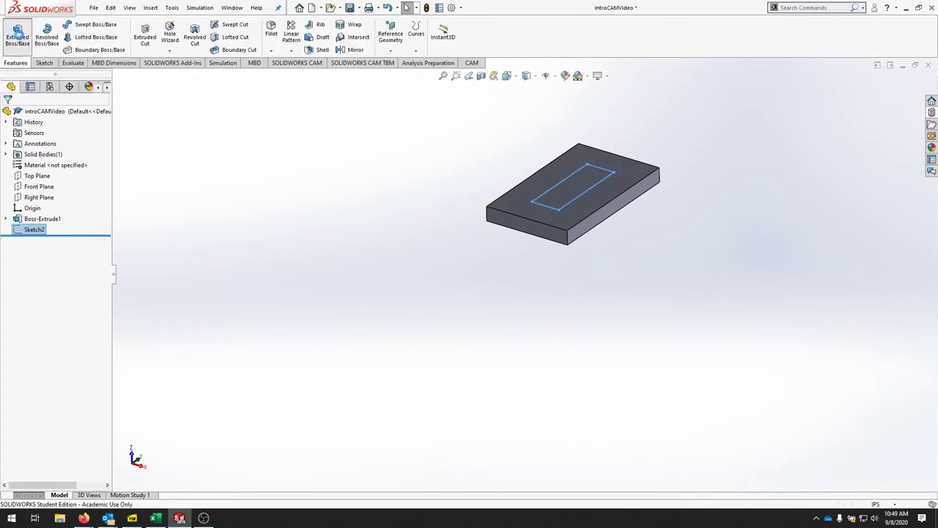
{"action": "left_click", "coordinate": [18, 38]}
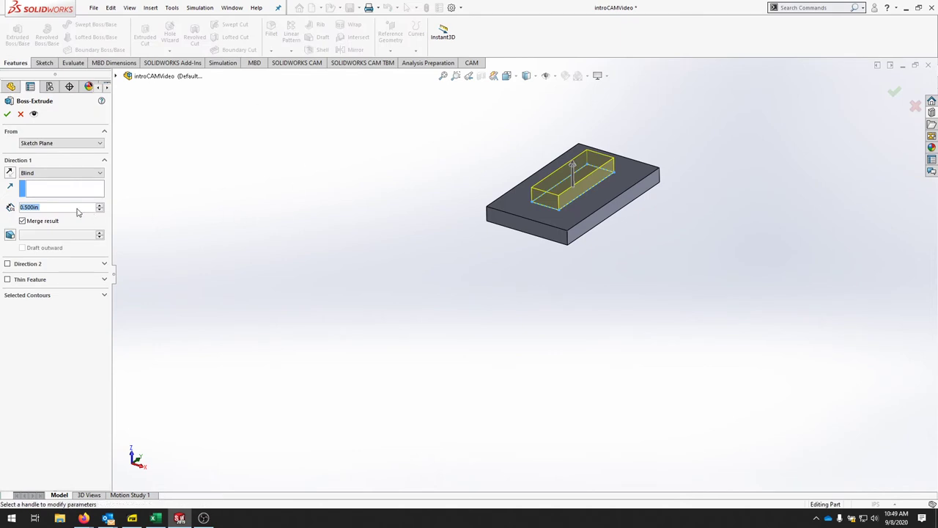
{"action": "type", "text": ".25"}
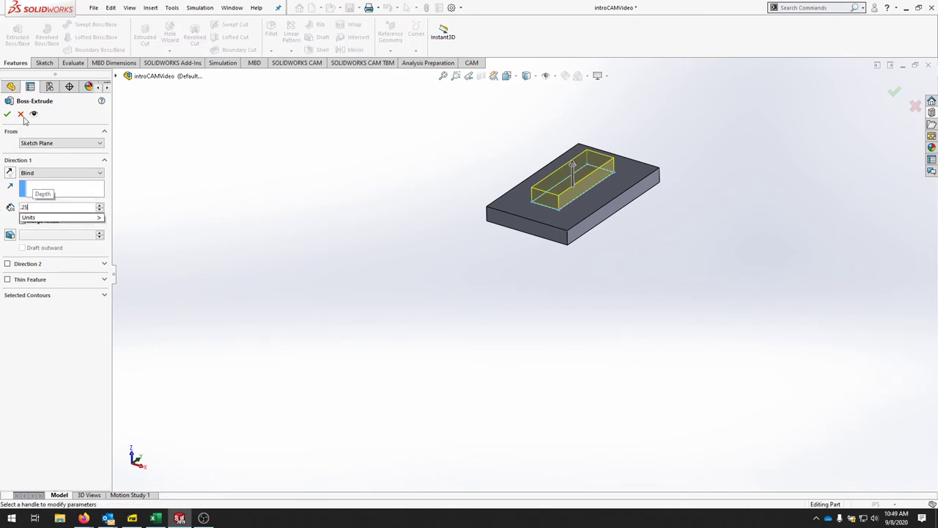
{"action": "left_click", "coordinate": [7, 114]}
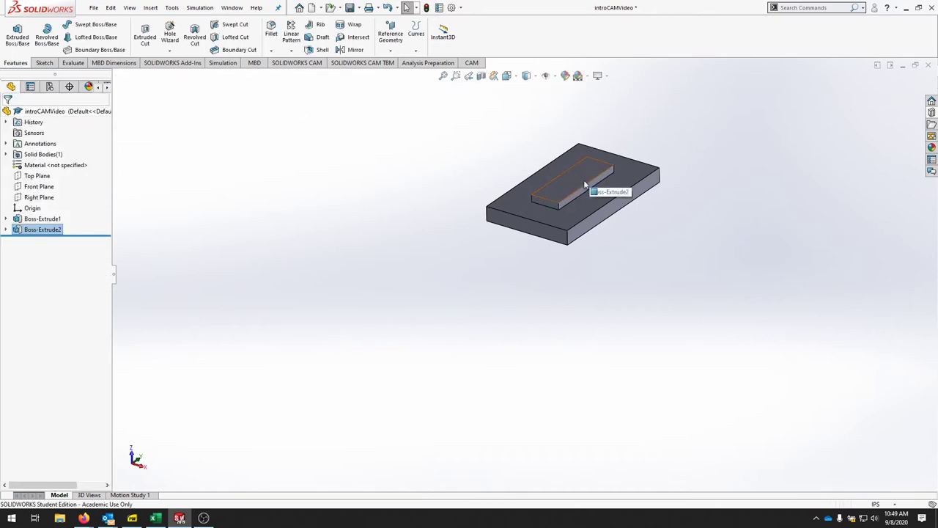
- Start a new sketch on the top face of the raised rectangular boss
{"action": "middle_click_drag", "start_coordinate": [570, 190], "coordinate": [642, 194]}
{"action": "key", "text": "ctrl+7"}
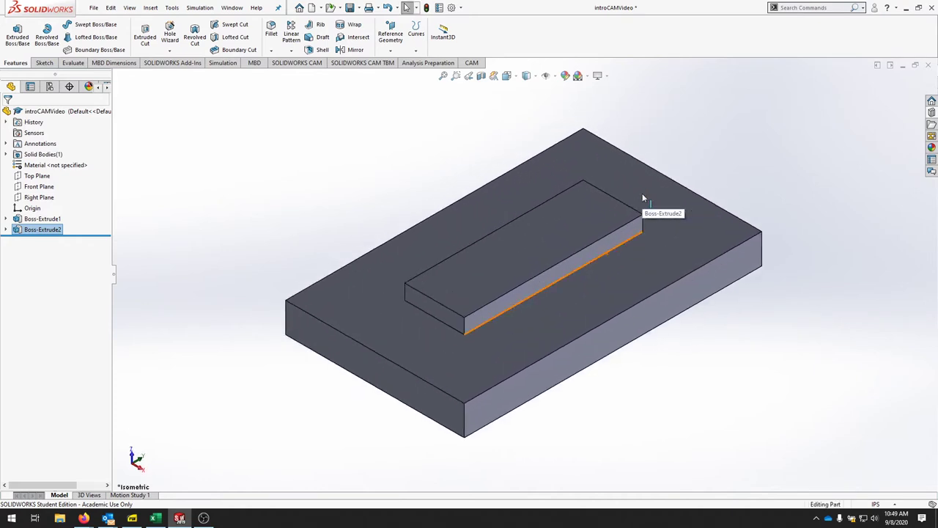
{"action": "left_click", "coordinate": [44, 63]}
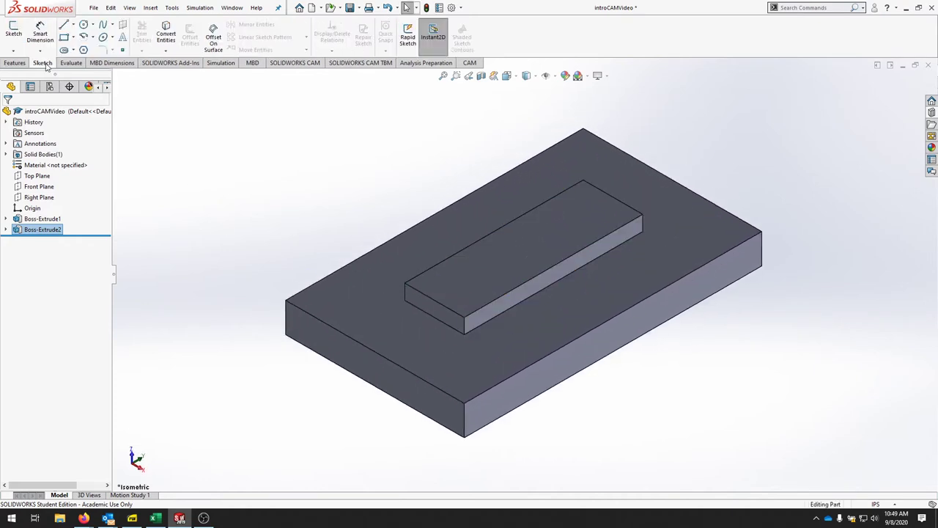
{"action": "left_click", "coordinate": [13, 33]}
{"action": "left_click", "coordinate": [535, 235]}
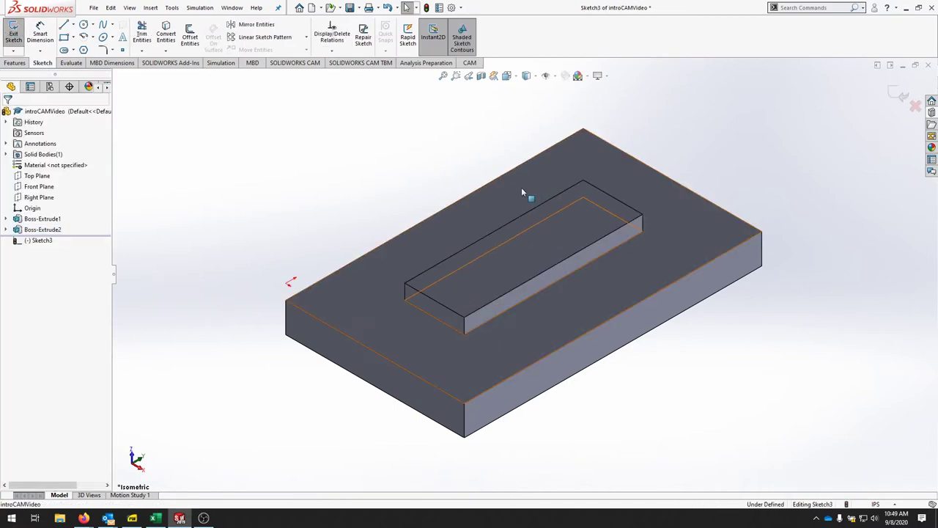
- Sketch a centerpoint straight slot along the boss's length, 0.5 in wide and about 2.37 in between its arc centers
{"action": "left_click", "coordinate": [74, 51]}
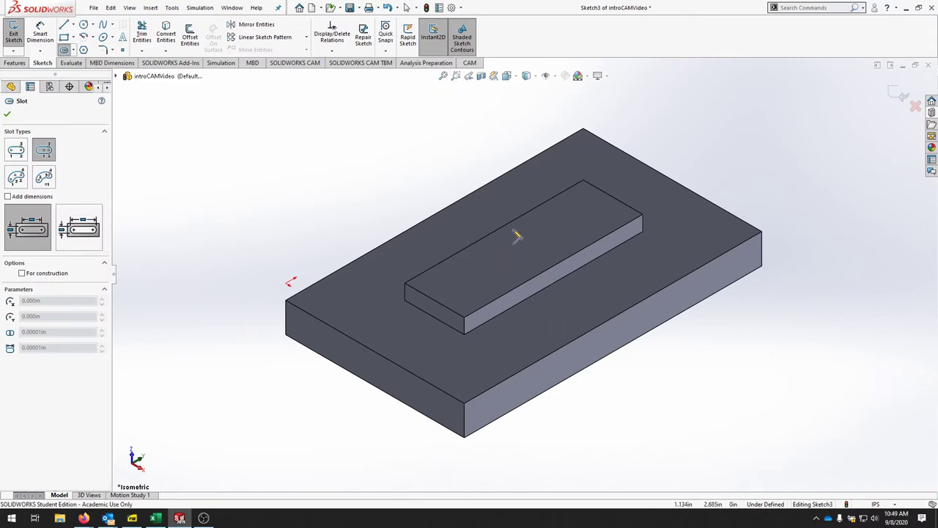
{"action": "key", "text": "space"}
{"action": "left_click", "coordinate": [399, 357]}
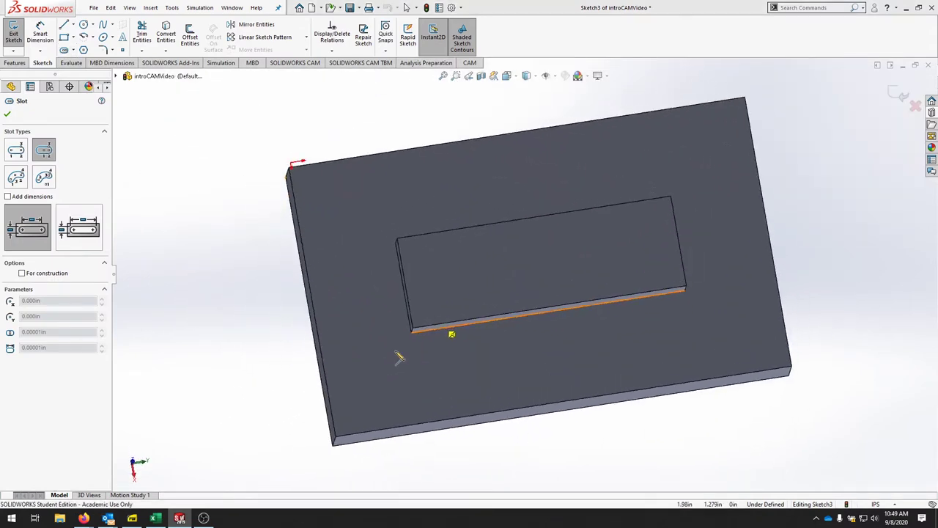
{"action": "left_click", "coordinate": [424, 274]}
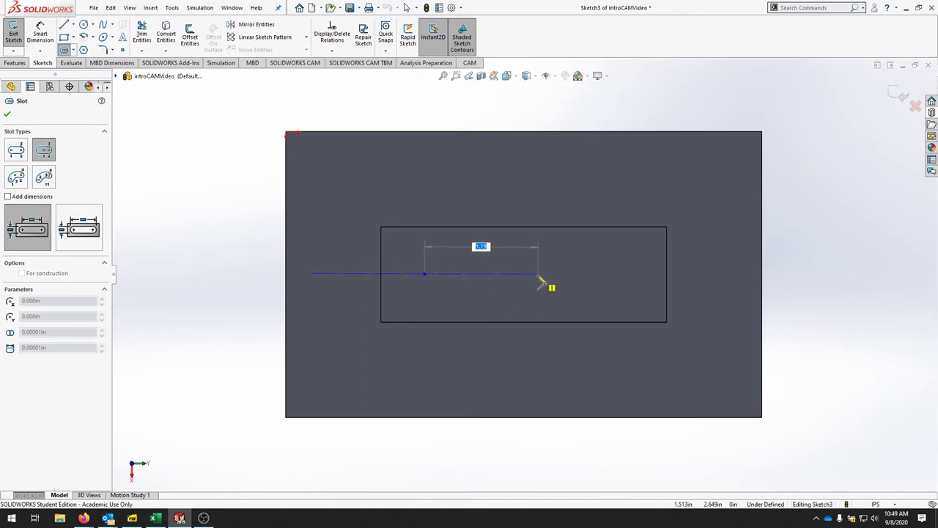
{"action": "left_click", "coordinate": [539, 275]}
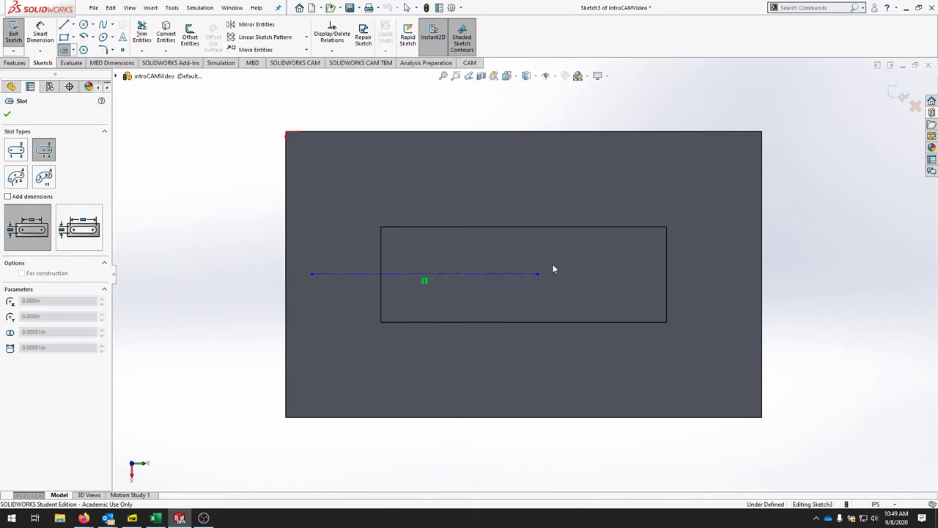
{"action": "left_click", "coordinate": [380, 265]}
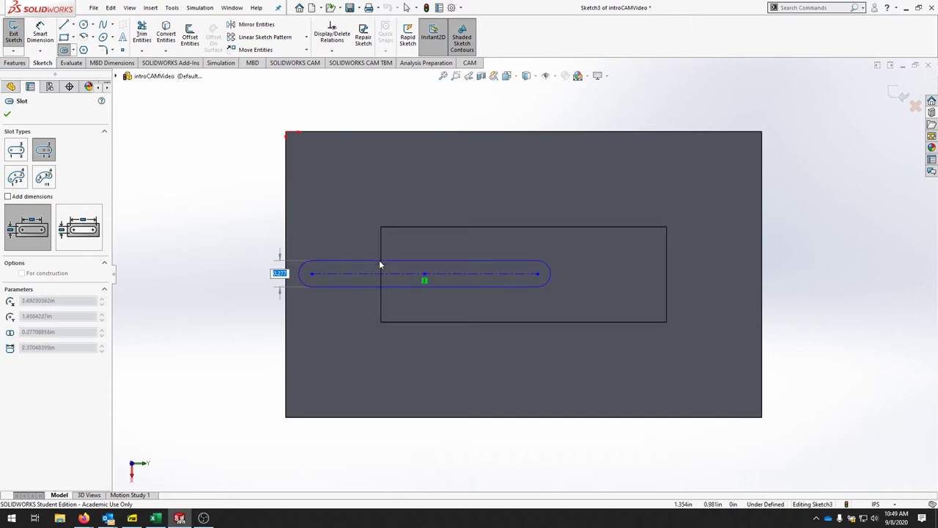
{"action": "type", "text": ".5"}
{"action": "key", "text": "Return"}
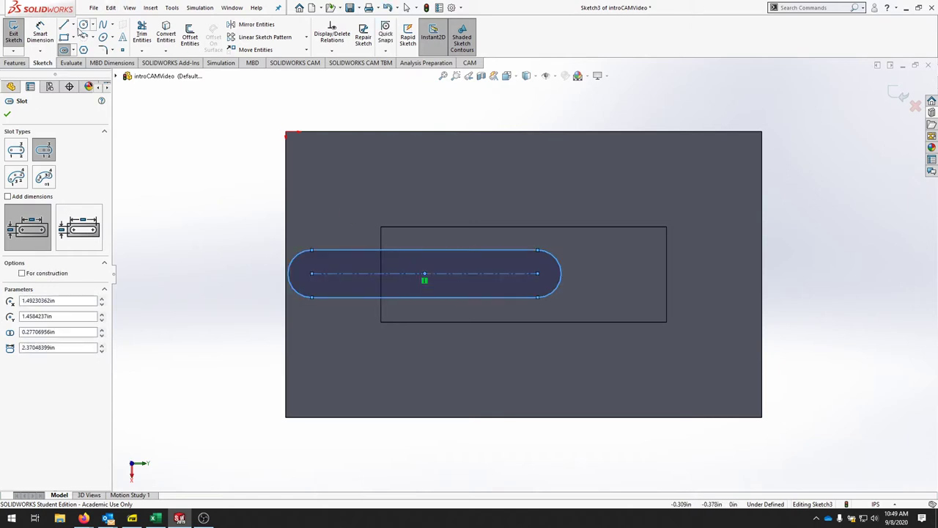
- Dimension the distance between the slot's two arc centers as 2 in
{"action": "left_click", "coordinate": [36, 38]}
{"action": "left_click", "coordinate": [313, 275]}
{"action": "left_click", "coordinate": [537, 273]}
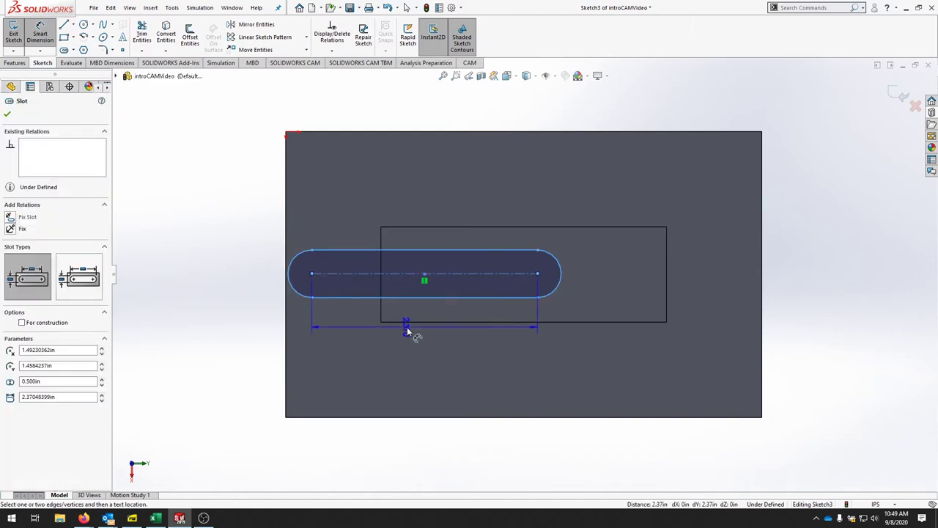
{"action": "left_click", "coordinate": [425, 350]}
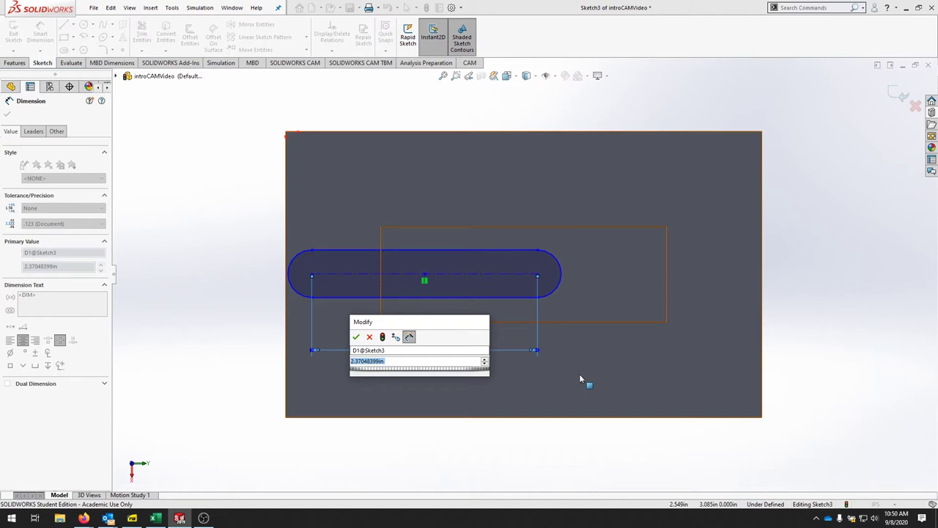
{"action": "type", "text": "2"}
{"action": "key", "text": "Return"}
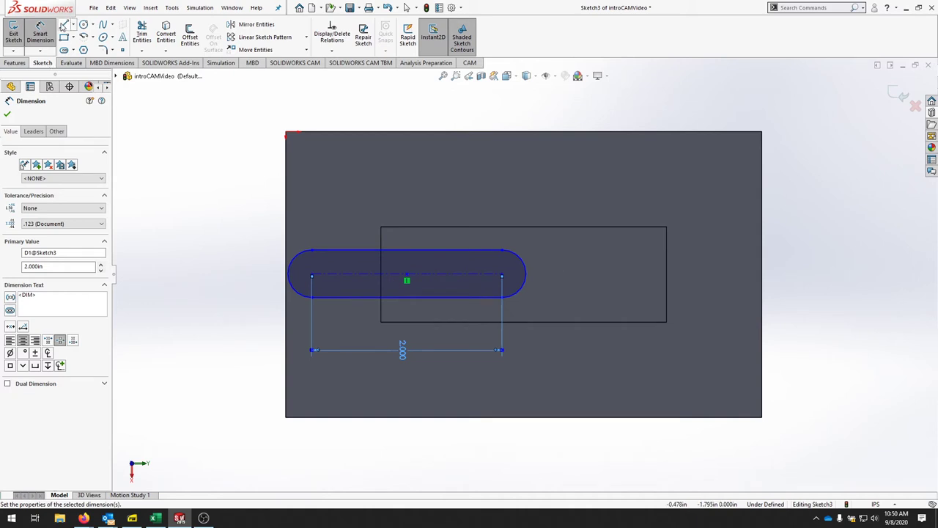
- Draw a diagonal construction line between opposite corners of the raised boss's top face
{"action": "left_click", "coordinate": [64, 25]}
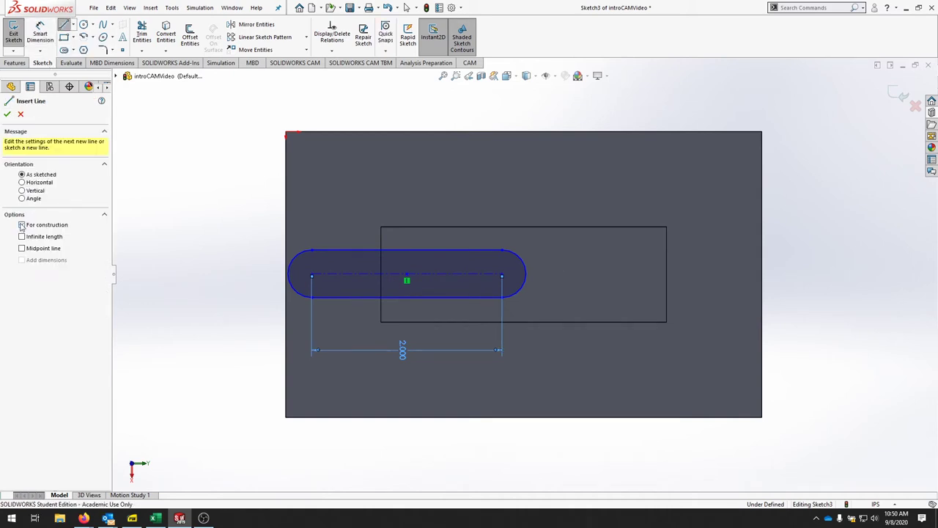
{"action": "left_click", "coordinate": [381, 228]}
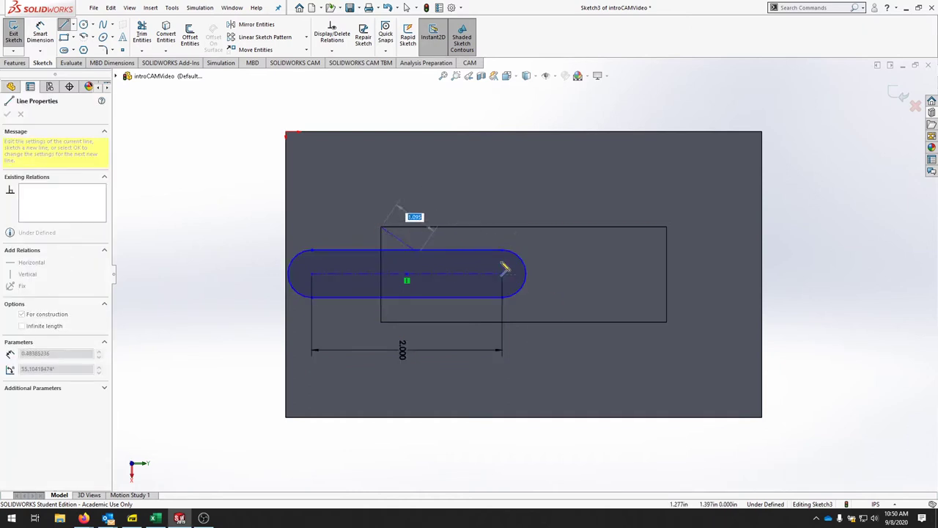
{"action": "left_click", "coordinate": [666, 322]}
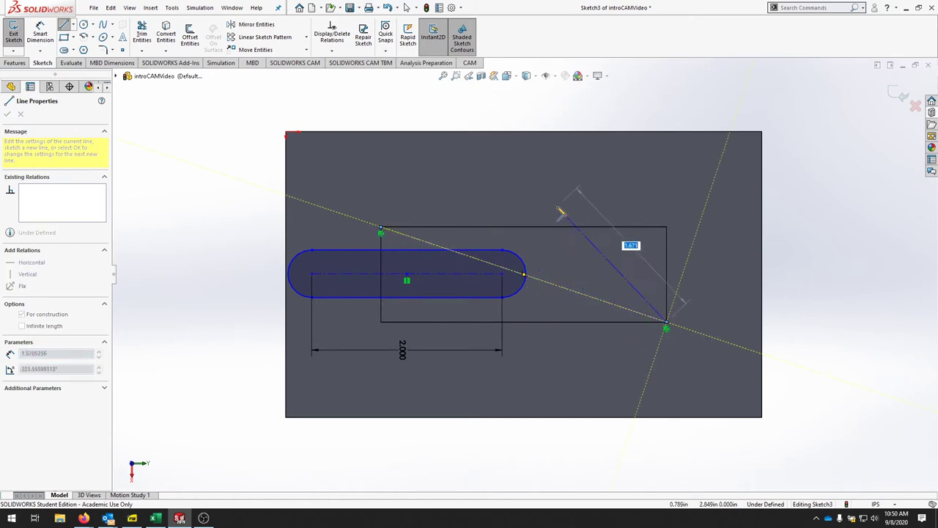
{"action": "key", "text": "Escape"}
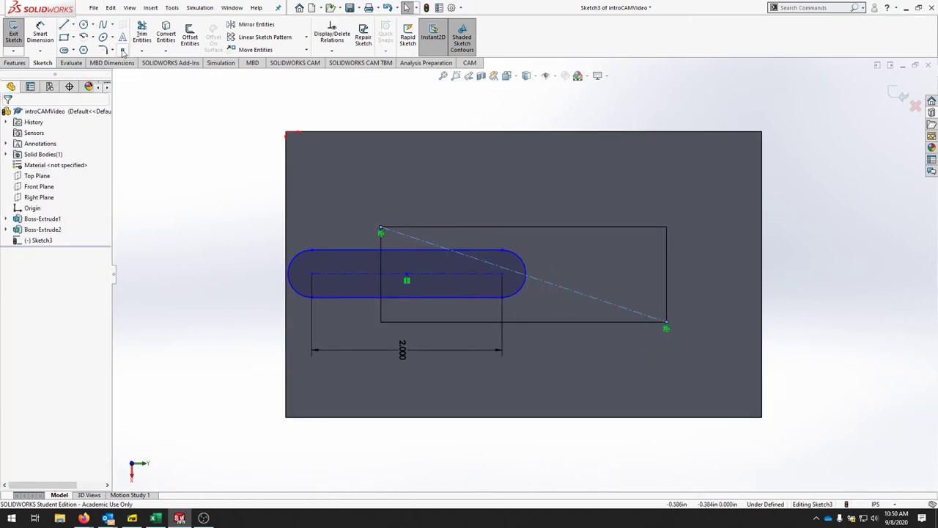
- Try to place a sketch point at the diagonal's midpoint, near the slot's end arc
{"action": "left_click", "coordinate": [122, 49]}
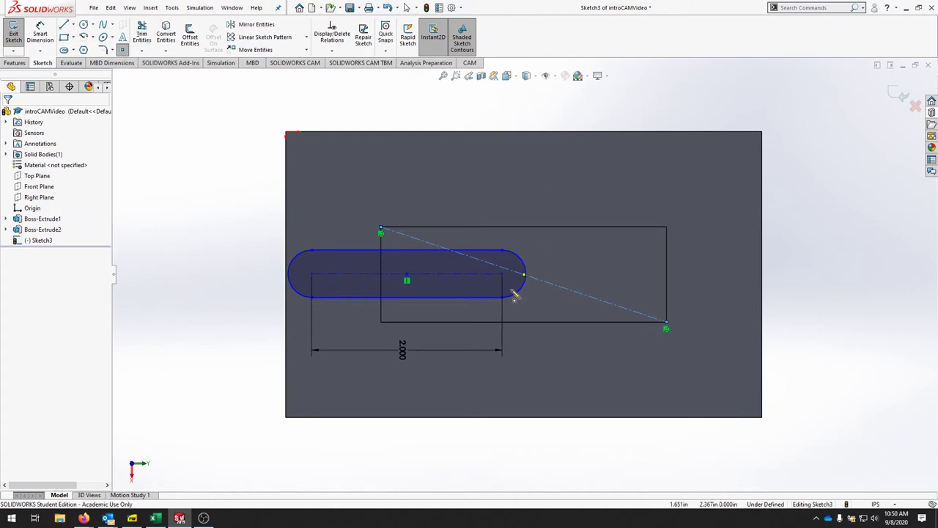
{"action": "left_click", "coordinate": [532, 284]}
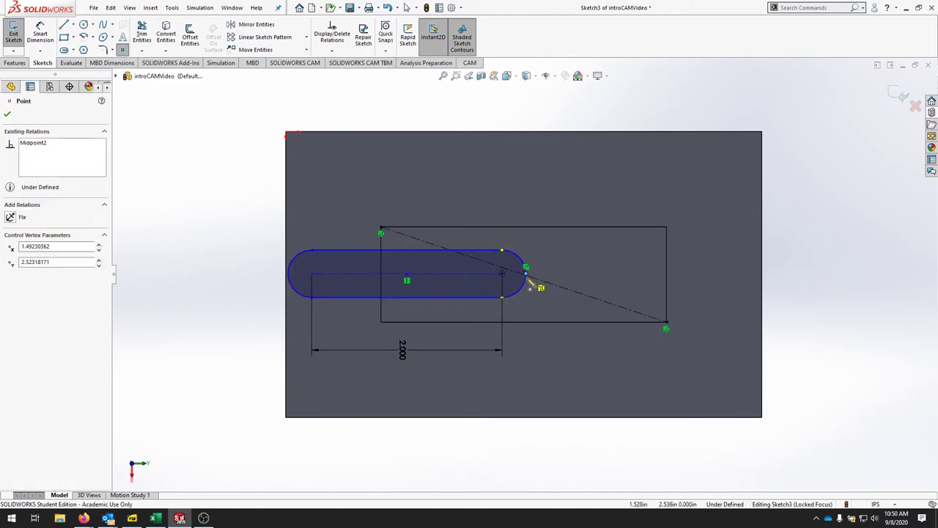
{"action": "scroll", "coordinate": [533, 346], "scroll_direction": "down", "scroll_amount": 3}
{"action": "scroll", "coordinate": [525, 220], "scroll_direction": "down", "scroll_amount": 5}
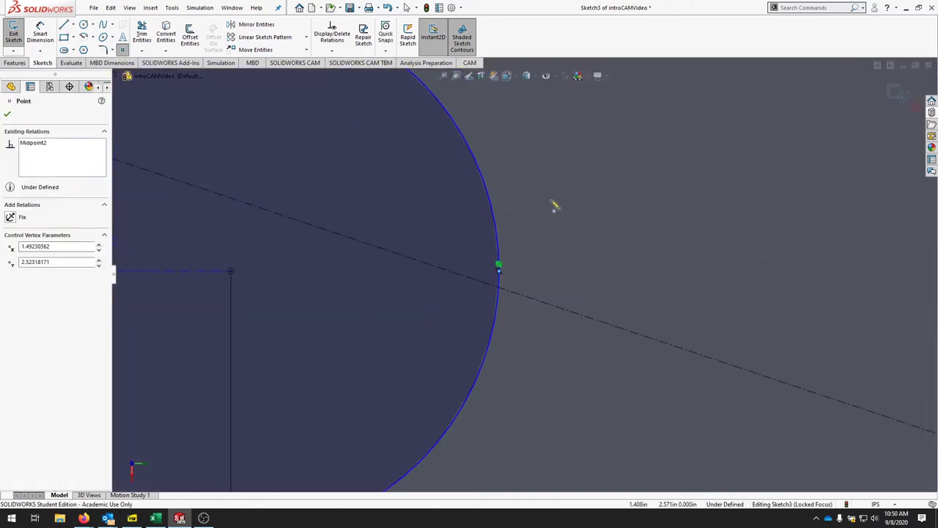
{"action": "scroll", "coordinate": [533, 304], "scroll_direction": "up", "scroll_amount": 3}
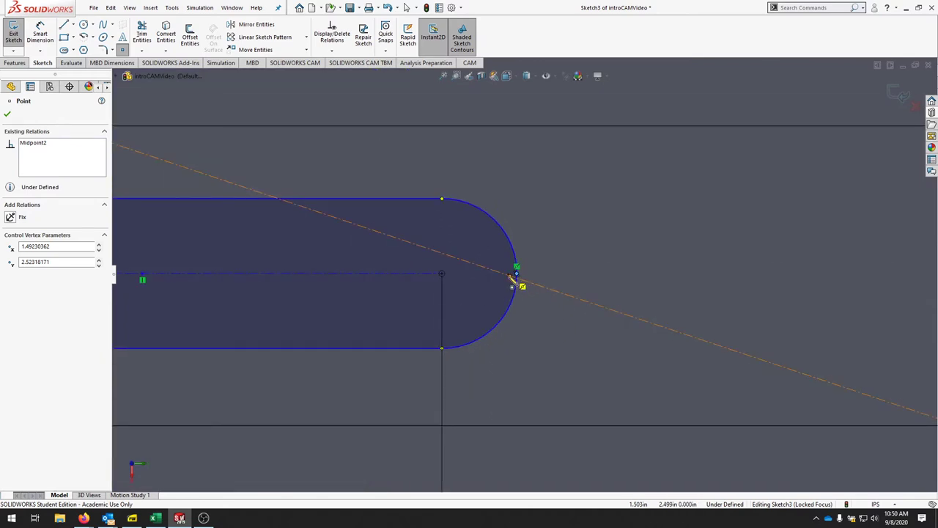
{"action": "left_click", "coordinate": [511, 277]}
{"action": "key", "text": "Escape"}
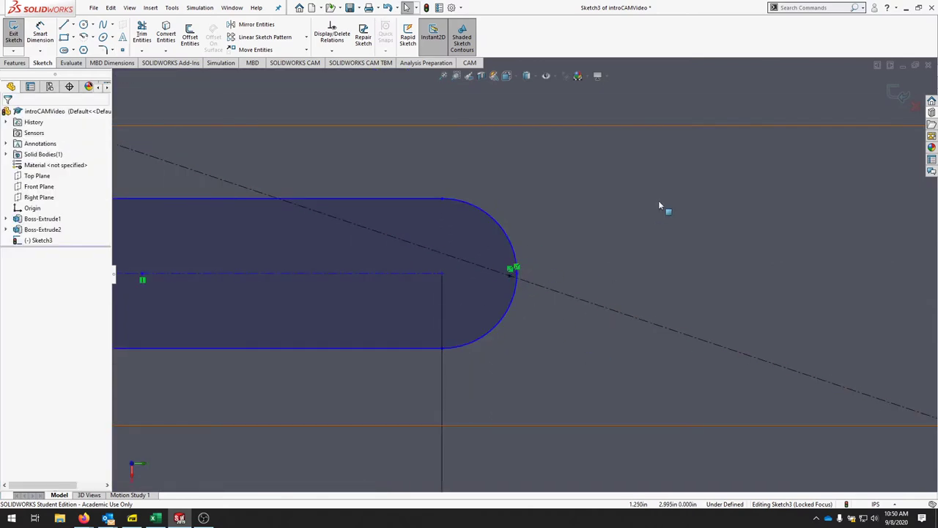
- Place a sketch point at the midpoint of the diagonal construction line
{"action": "left_click", "coordinate": [607, 302]}
{"action": "left_click", "coordinate": [122, 49]}
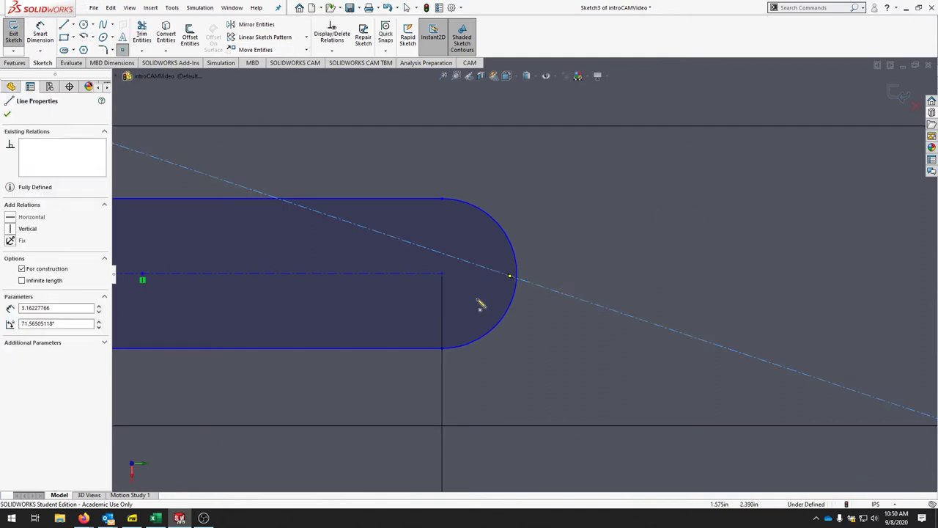
{"action": "left_click", "coordinate": [511, 277]}
{"action": "key", "text": "f"}
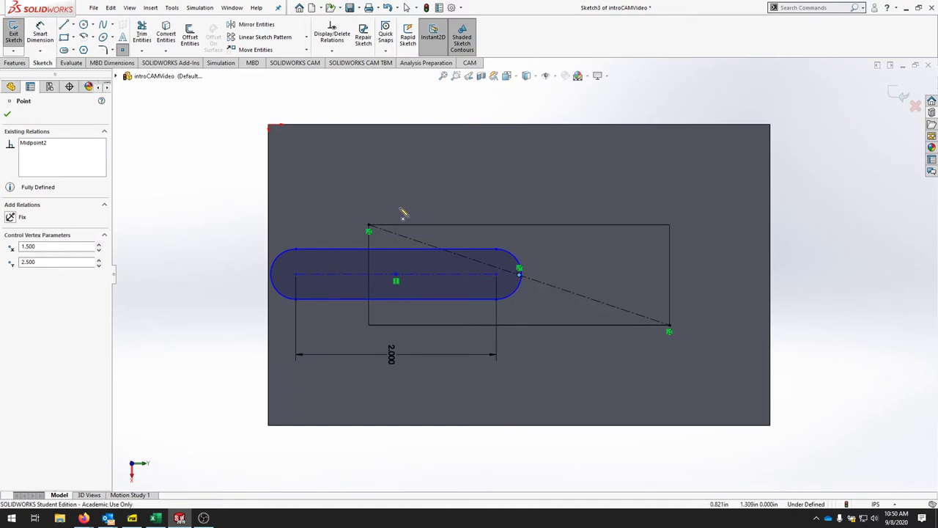
{"action": "key", "text": "Escape"}
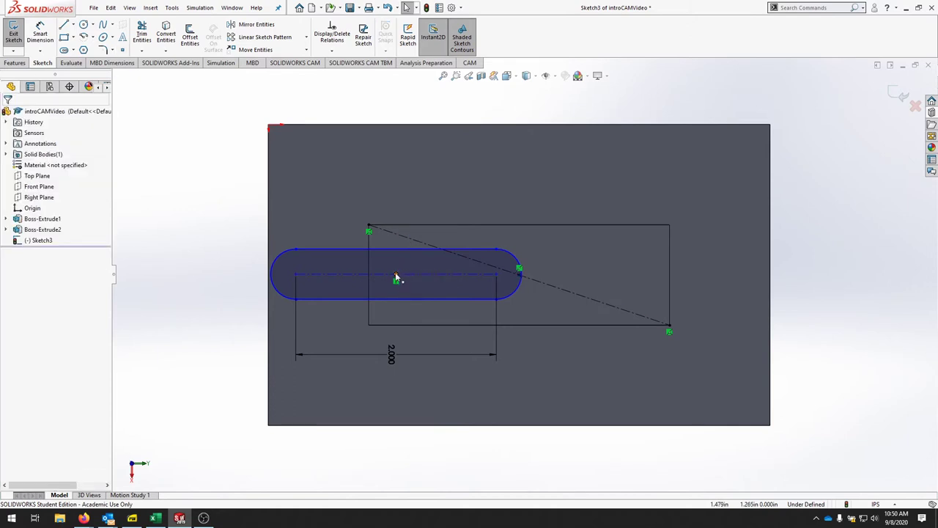
- Make the slot's center point coincident with the sketch point at the middle of the diagonal
{"action": "left_click", "coordinate": [396, 277]}
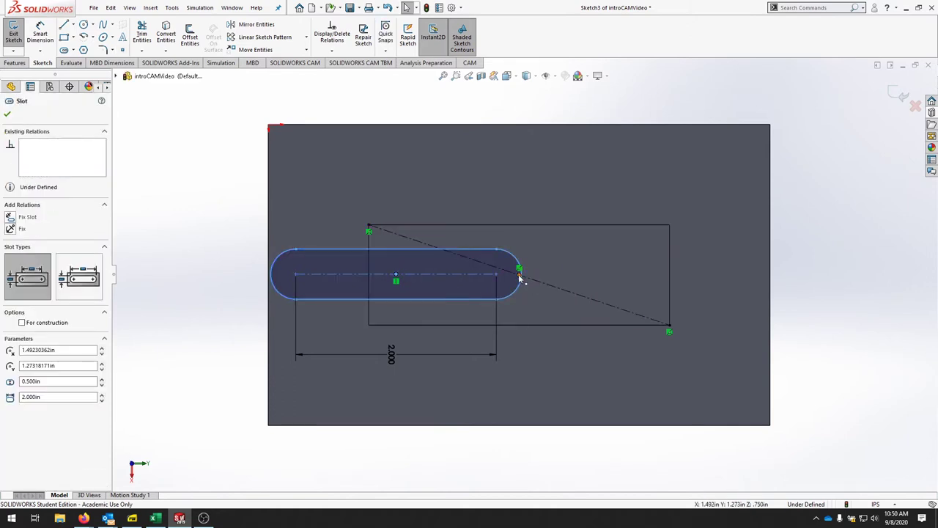
{"action": "left_click", "coordinate": [519, 276]}
{"action": "left_click", "coordinate": [519, 275], "text": "ctrl"}
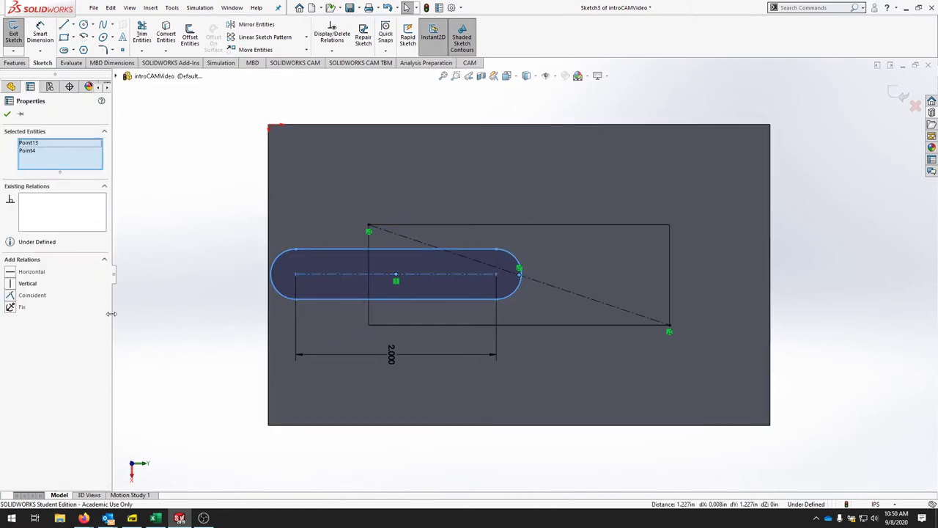
{"action": "left_click", "coordinate": [11, 295]}
{"action": "left_click", "coordinate": [668, 474]}
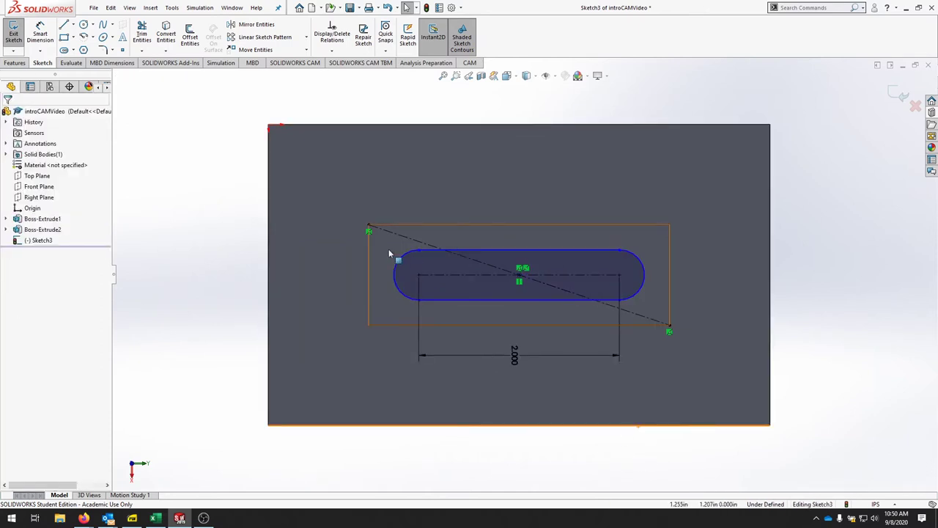
{"action": "left_click", "coordinate": [455, 275]}
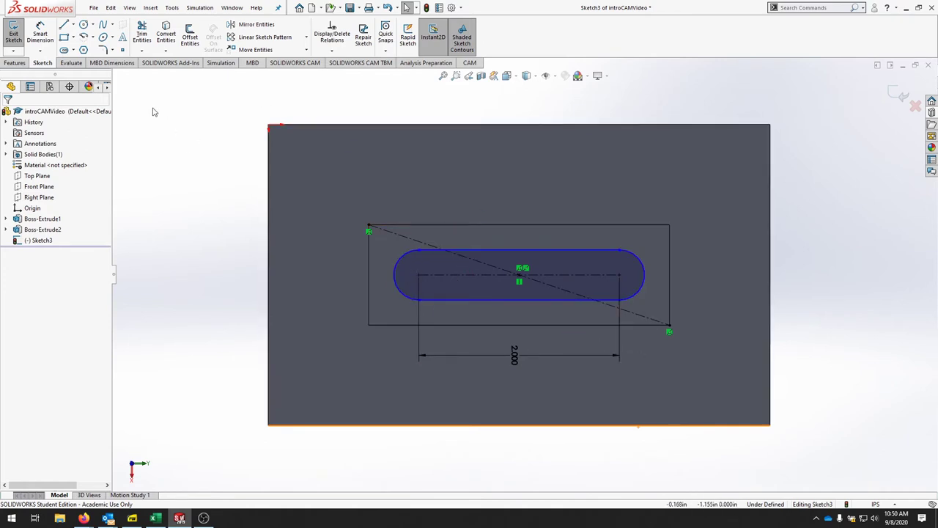
- Dimension the radius of the slot's end arc as 0.25 in
{"action": "left_click", "coordinate": [43, 38]}
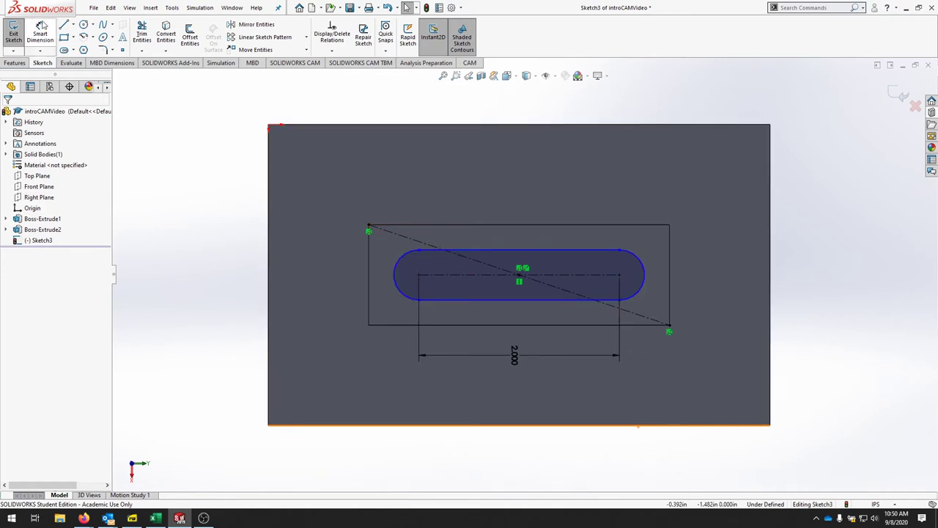
{"action": "left_click", "coordinate": [385, 304]}
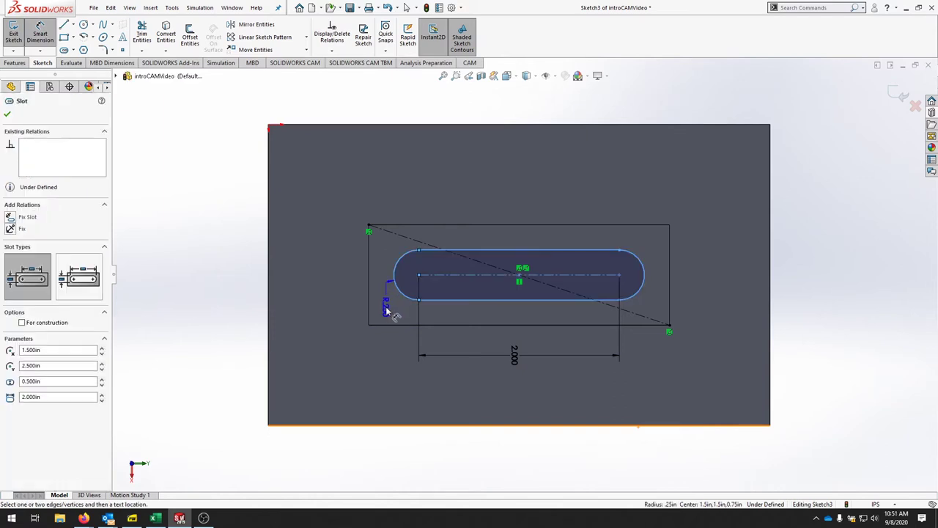
{"action": "left_click", "coordinate": [379, 394]}
{"action": "key", "text": "Return"}
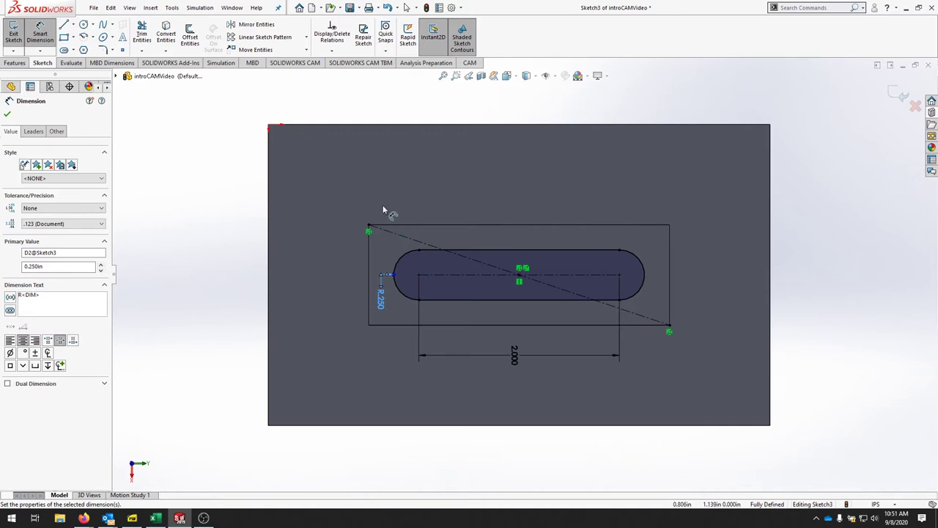
- Close the slot sketch and extrude-cut it blind to a depth of 0.5 in into the block
{"action": "left_click", "coordinate": [11, 34]}
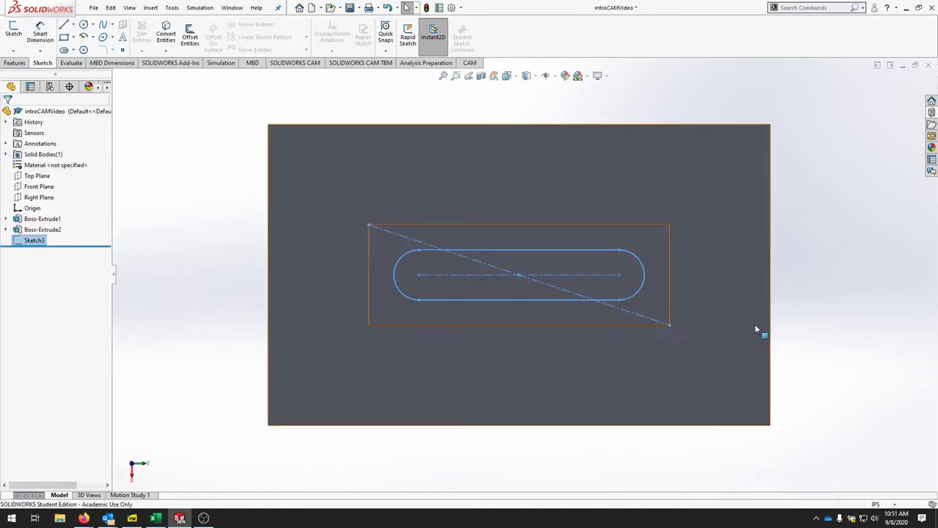
{"action": "middle_click_drag", "start_coordinate": [842, 407], "coordinate": [882, 287]}
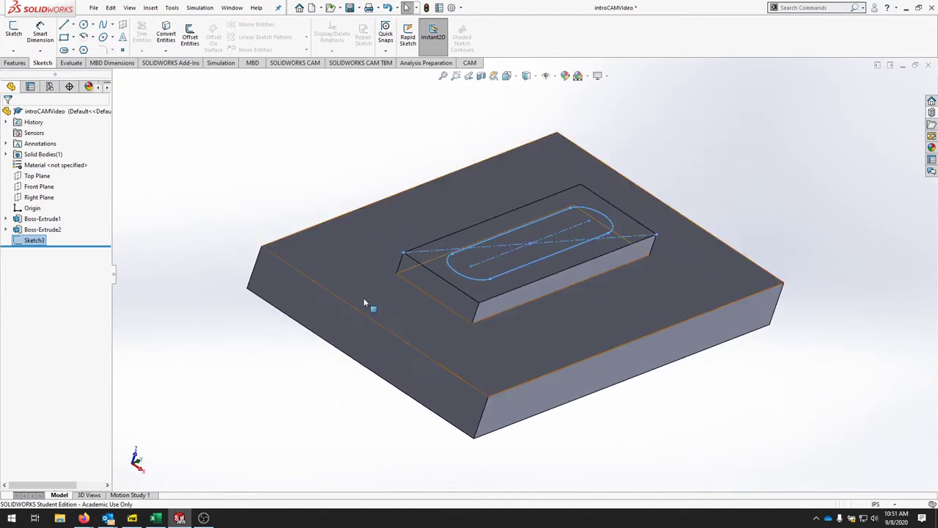
{"action": "left_click", "coordinate": [15, 63]}
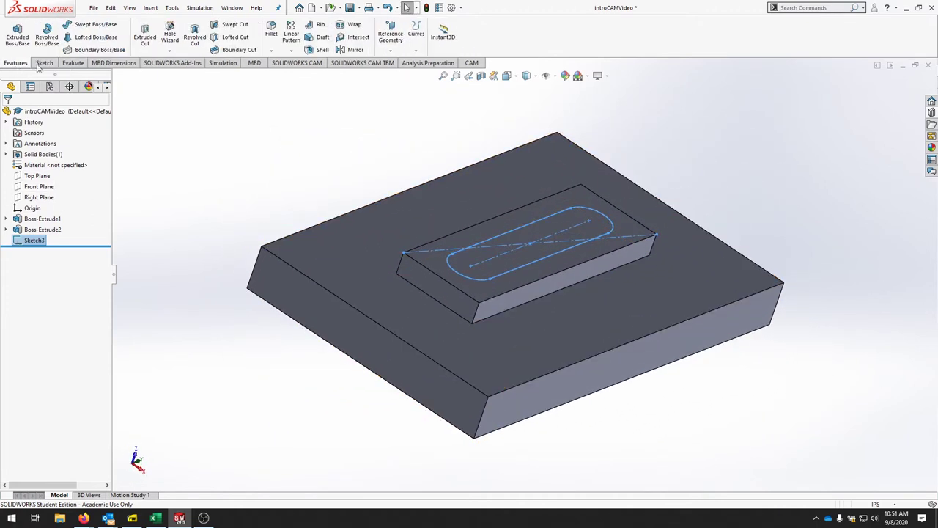
{"action": "left_click", "coordinate": [146, 36]}
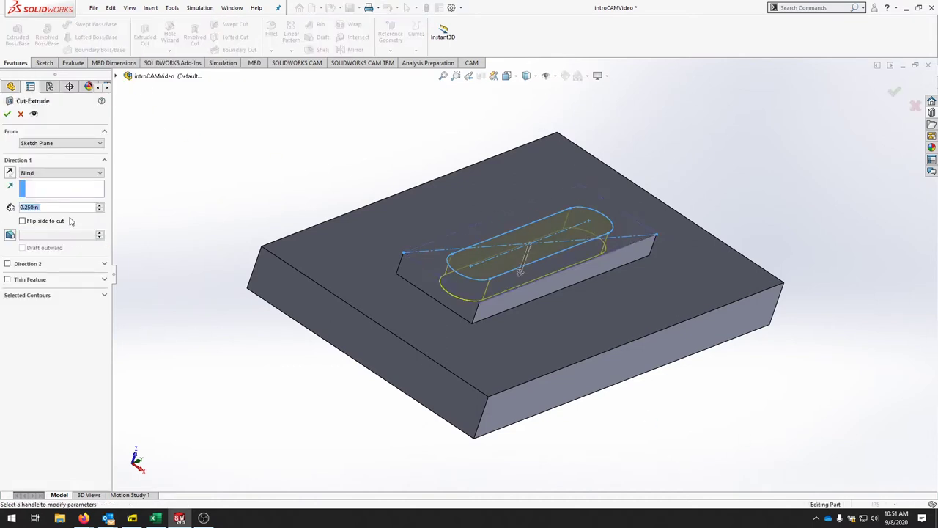
{"action": "type", "text": ".5"}
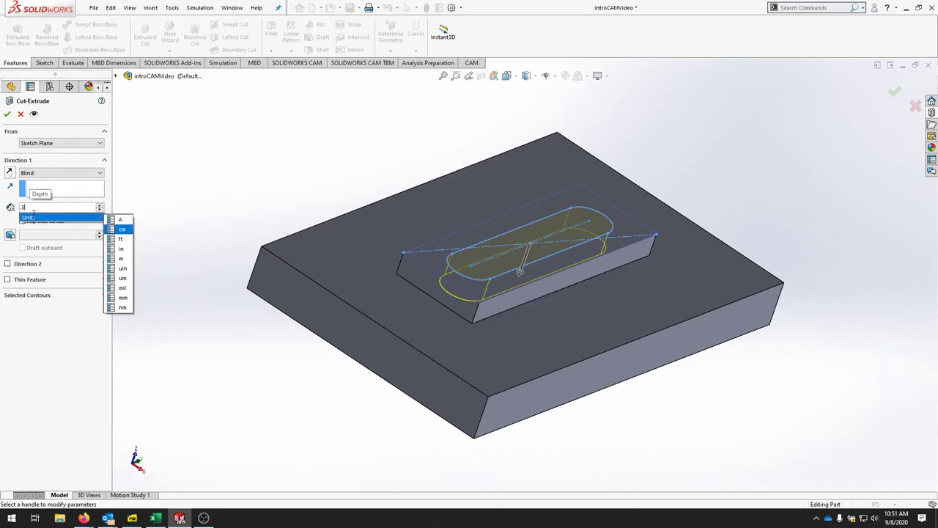
{"action": "key", "text": "Return"}
{"action": "left_click", "coordinate": [7, 115]}
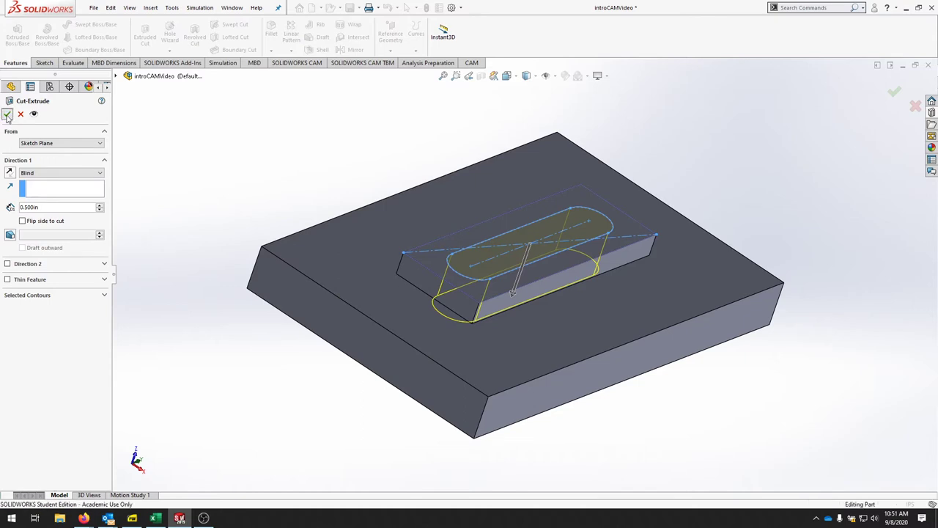
- Save the part with its finished slot cut
{"action": "scroll", "coordinate": [707, 415], "scroll_direction": "up", "scroll_amount": 5}
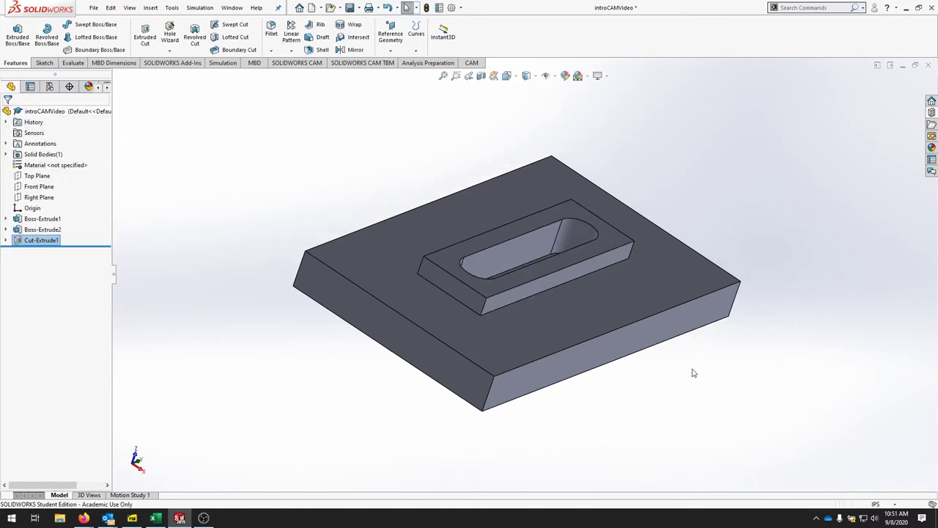
{"action": "middle_click_drag", "start_coordinate": [582, 334], "coordinate": [493, 218]}
{"action": "key", "text": "ctrl+7"}
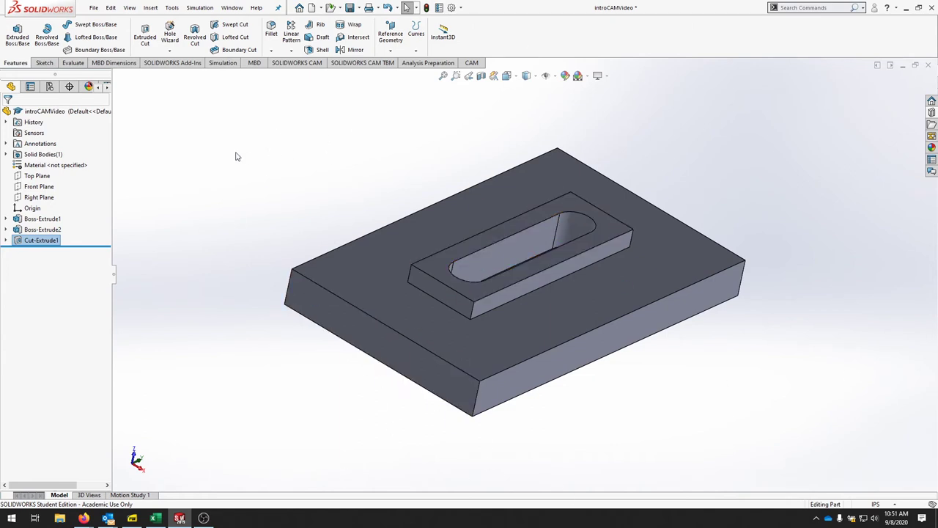
{"action": "left_click", "coordinate": [94, 7]}
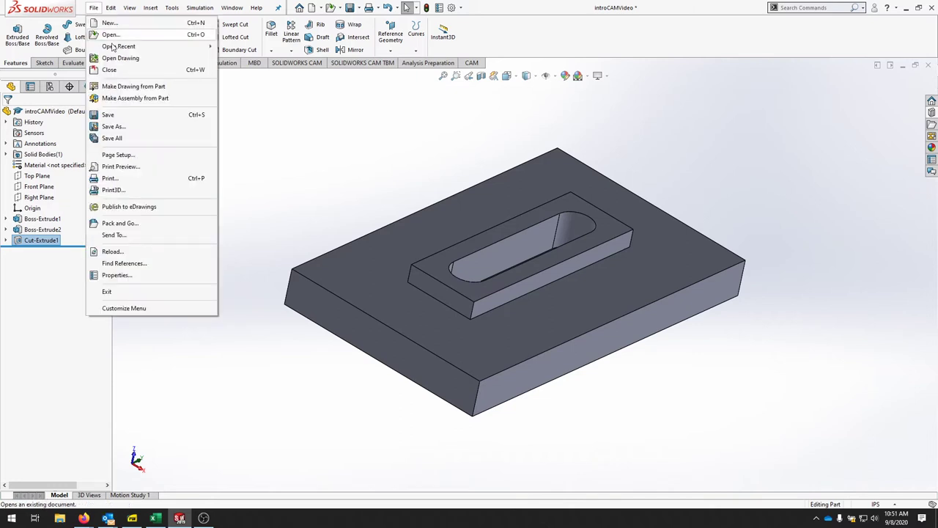
{"action": "left_click", "coordinate": [111, 115]}
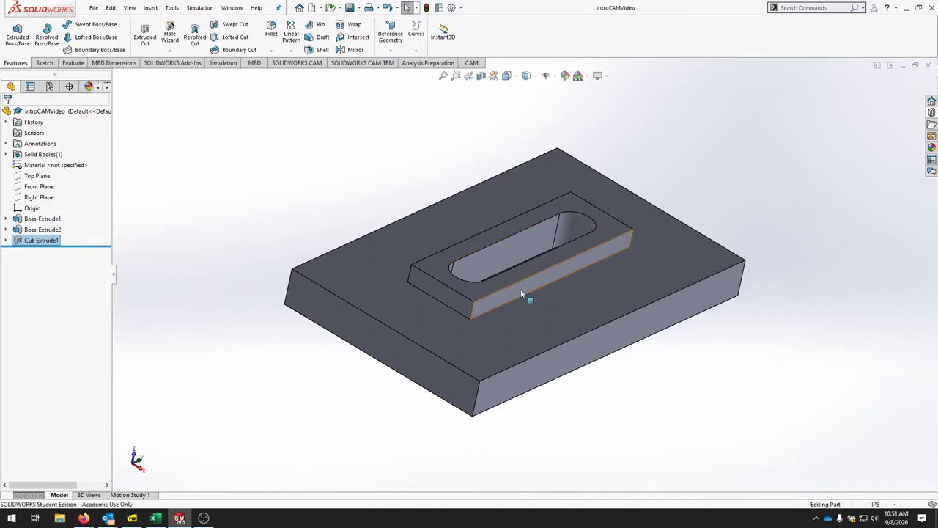
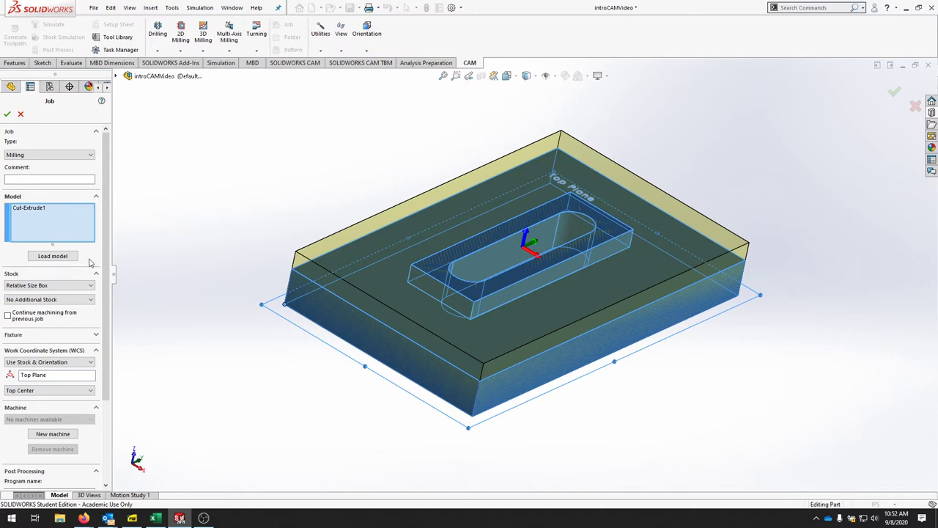
- Define the milling job's stock as a fixed size box 6 in wide, 6 in deep and 1 in high
{"action": "scroll", "coordinate": [107, 220], "scroll_direction": "down", "scroll_amount": 1}
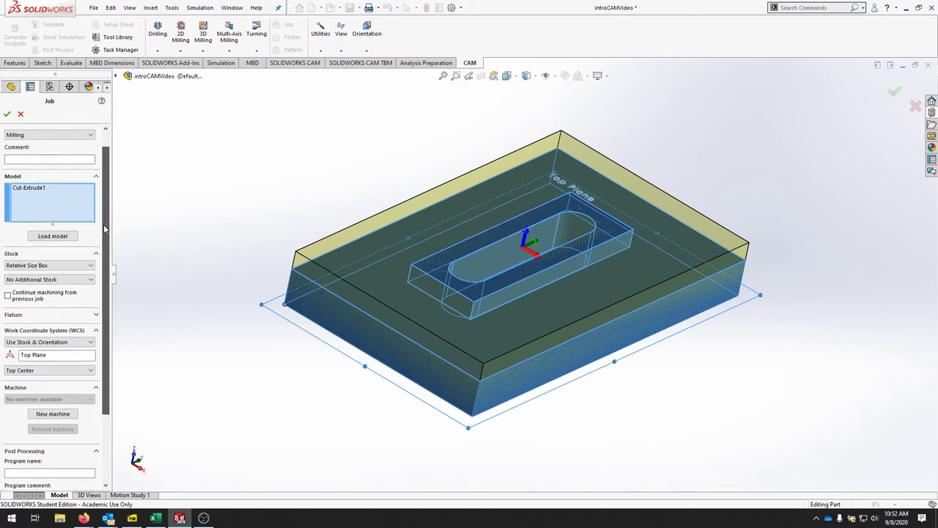
{"action": "left_click", "coordinate": [90, 251]}
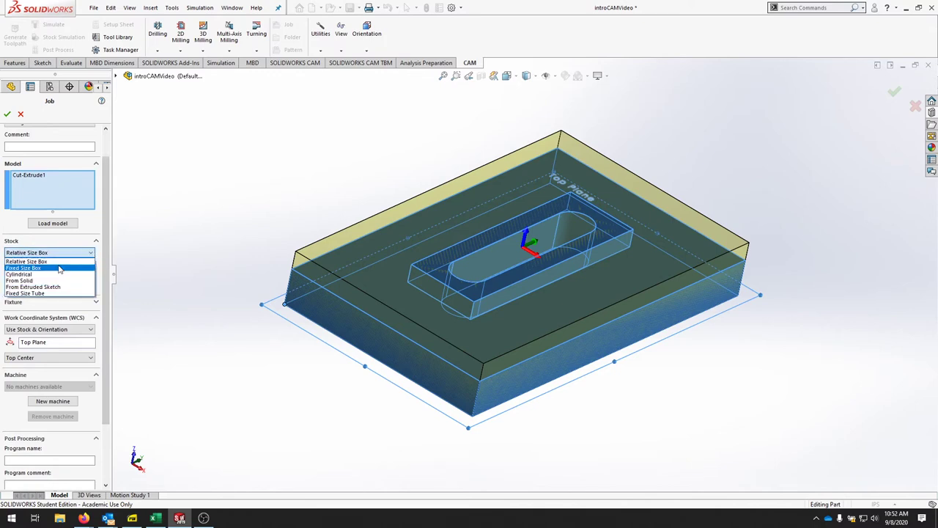
{"action": "left_click", "coordinate": [26, 268]}
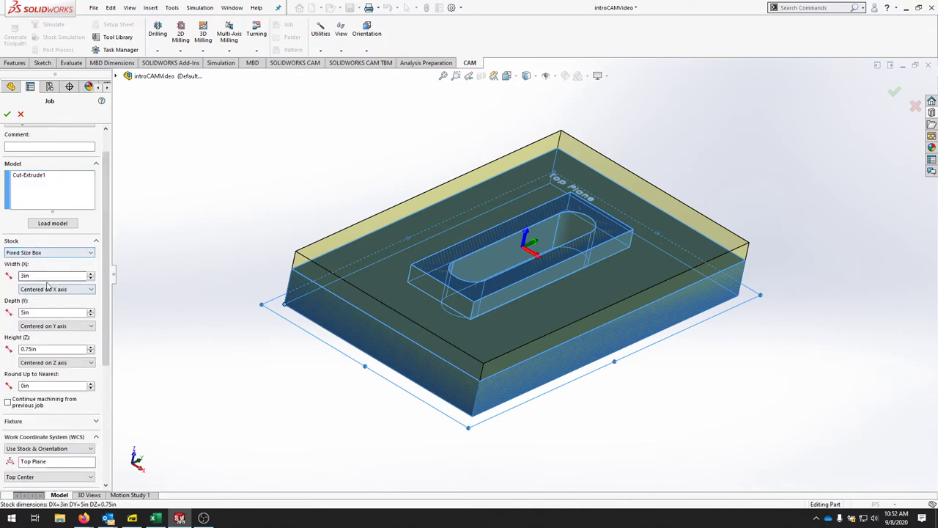
{"action": "left_click_drag", "start_coordinate": [32, 276], "coordinate": [2, 277]}
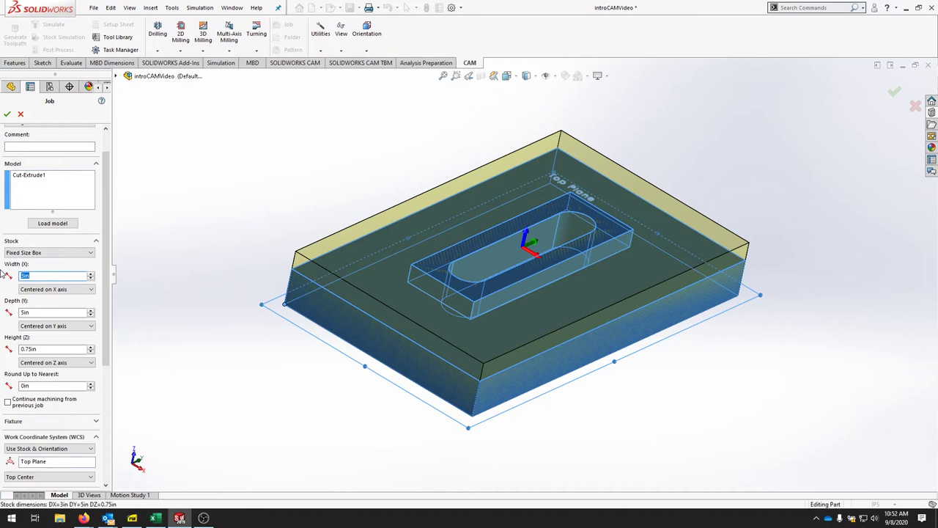
{"action": "type", "text": "6"}
{"action": "key", "text": "Tab"}
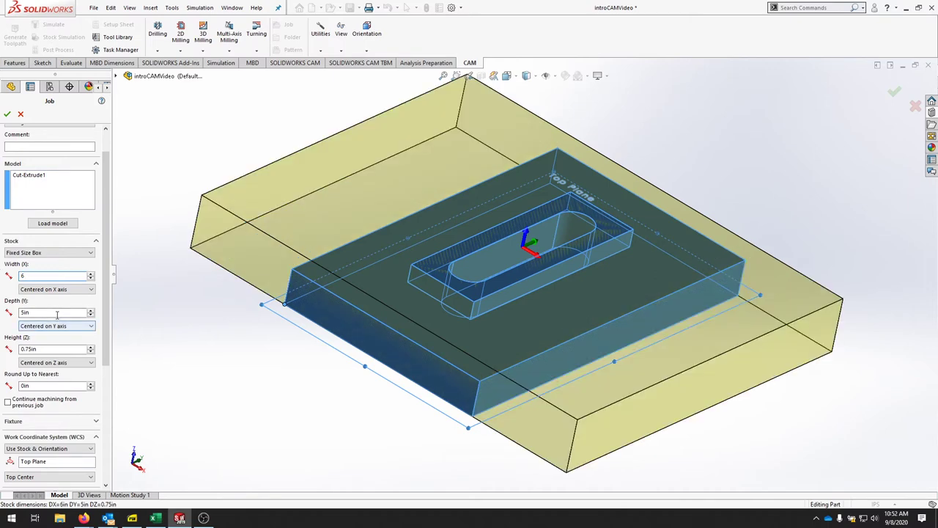
{"action": "left_click", "coordinate": [42, 313]}
{"action": "left_click_drag", "start_coordinate": [42, 314], "coordinate": [2, 313]}
{"action": "type", "text": "6"}
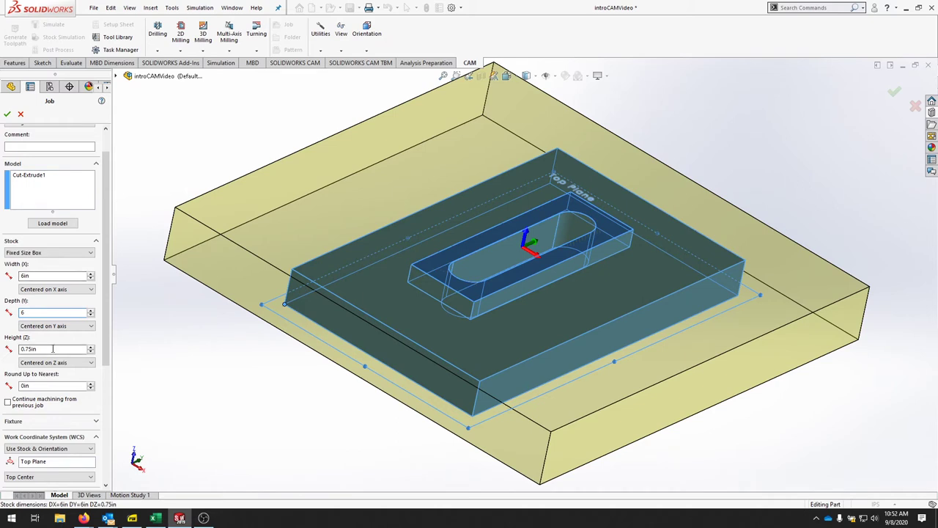
{"action": "left_click_drag", "start_coordinate": [59, 350], "coordinate": [2, 339]}
{"action": "type", "text": "1"}
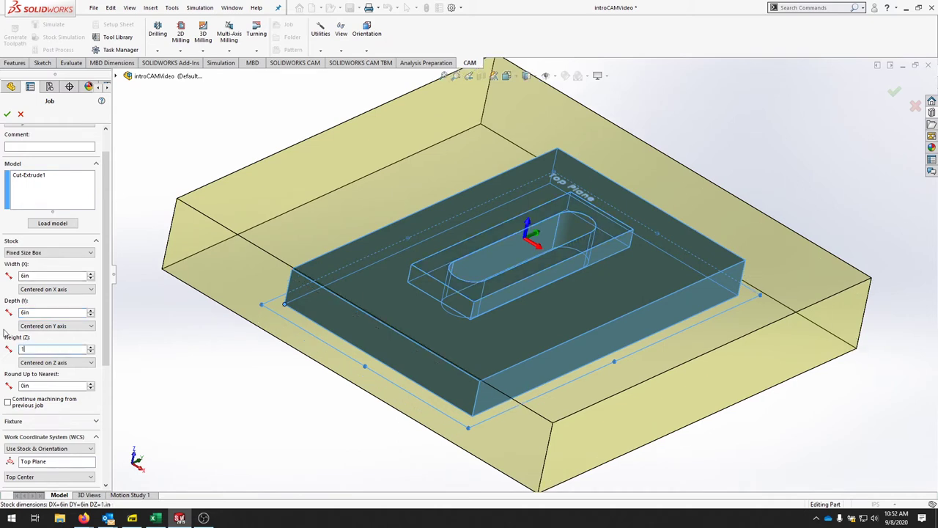
- Position the stock's height using an offset from bottom (-Z) of 0 in
{"action": "left_click", "coordinate": [69, 364]}
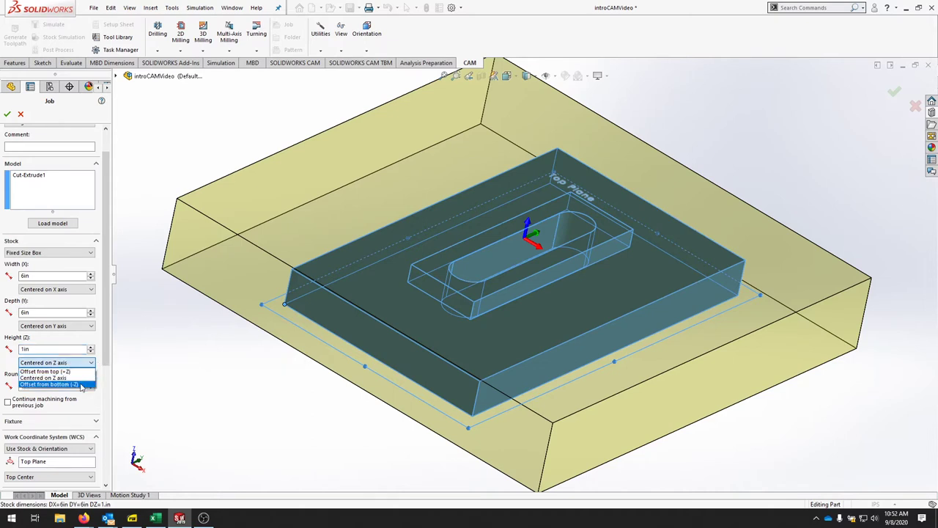
{"action": "left_click", "coordinate": [79, 384]}
{"action": "left_click_drag", "start_coordinate": [74, 376], "coordinate": [5, 367]}
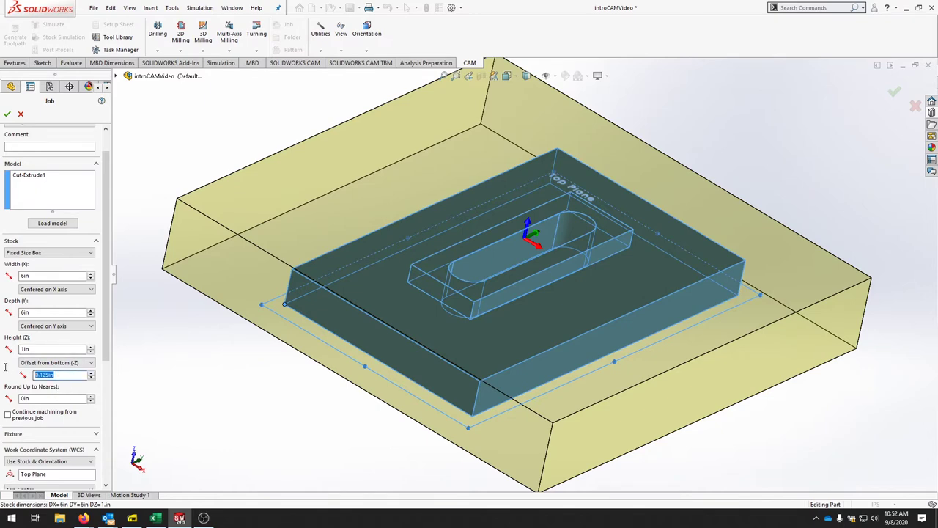
{"action": "type", "text": "0"}
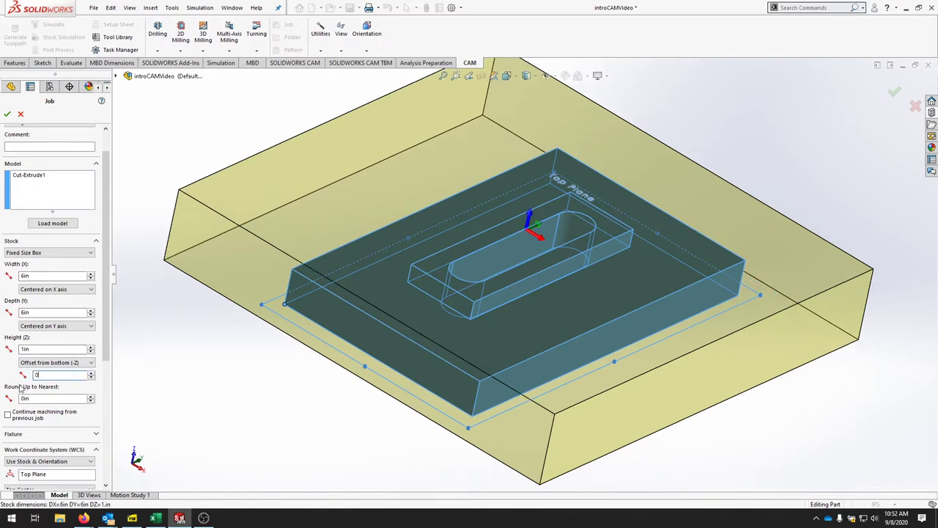
{"action": "middle_click_drag", "start_coordinate": [491, 423], "coordinate": [518, 419]}
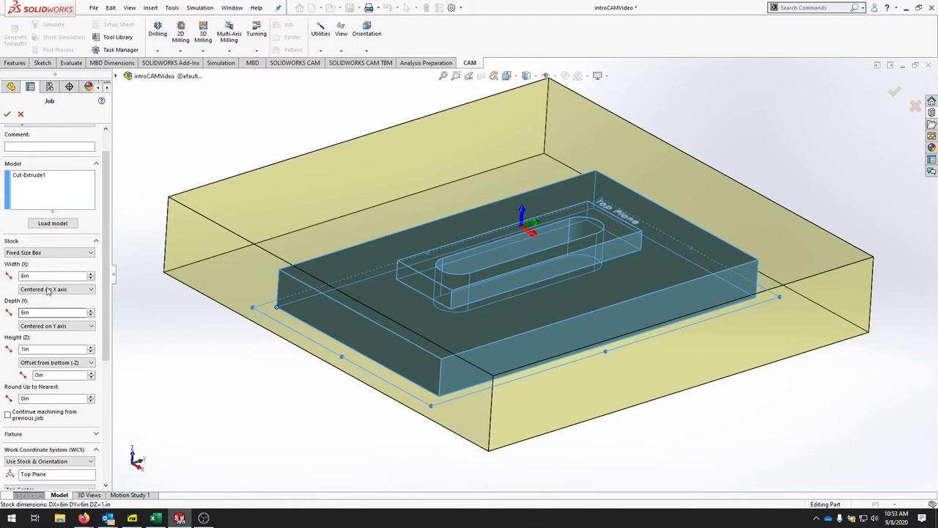
- Position the stock's width using an offset from left side (-X) of 0.5 in
{"action": "left_click", "coordinate": [90, 291]}
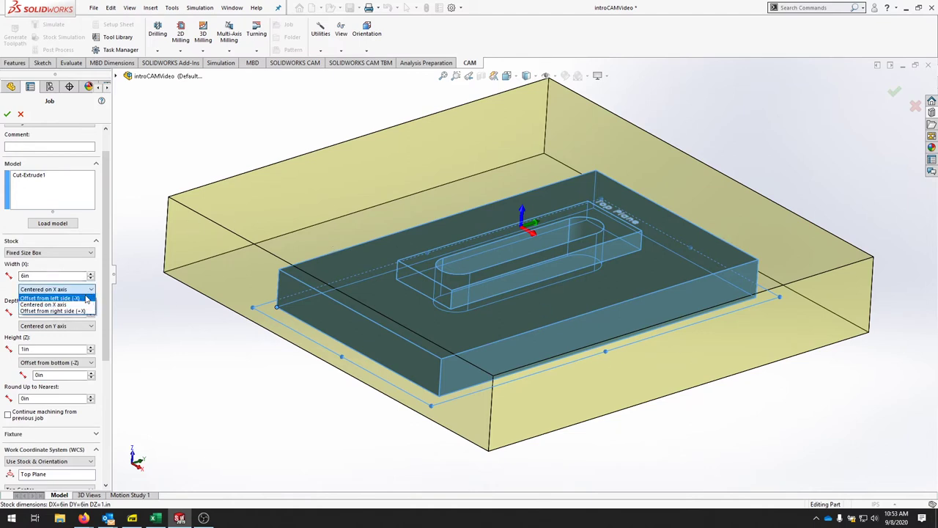
{"action": "left_click", "coordinate": [51, 299]}
{"action": "double_click", "coordinate": [73, 302]}
{"action": "type", "text": "1.5in"}
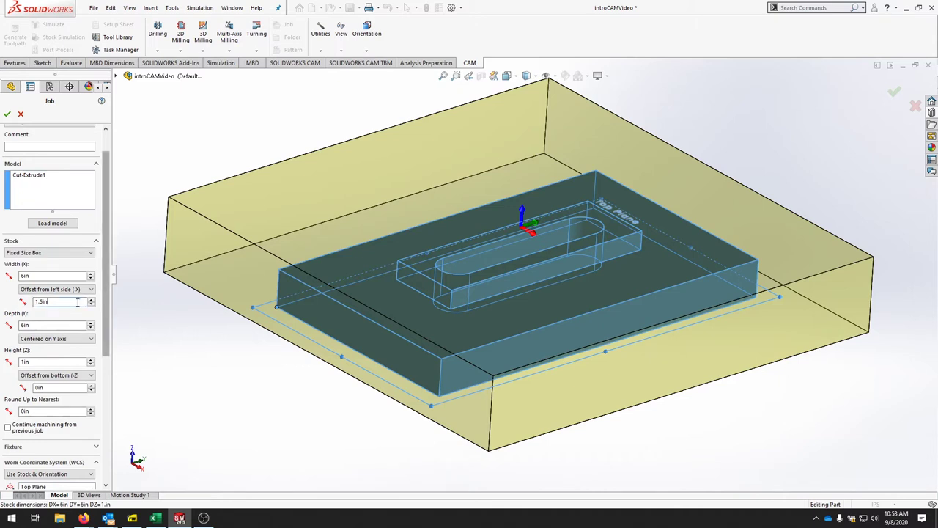
{"action": "left_click_drag", "start_coordinate": [77, 302], "coordinate": [2, 307]}
{"action": "type", "text": ".5"}
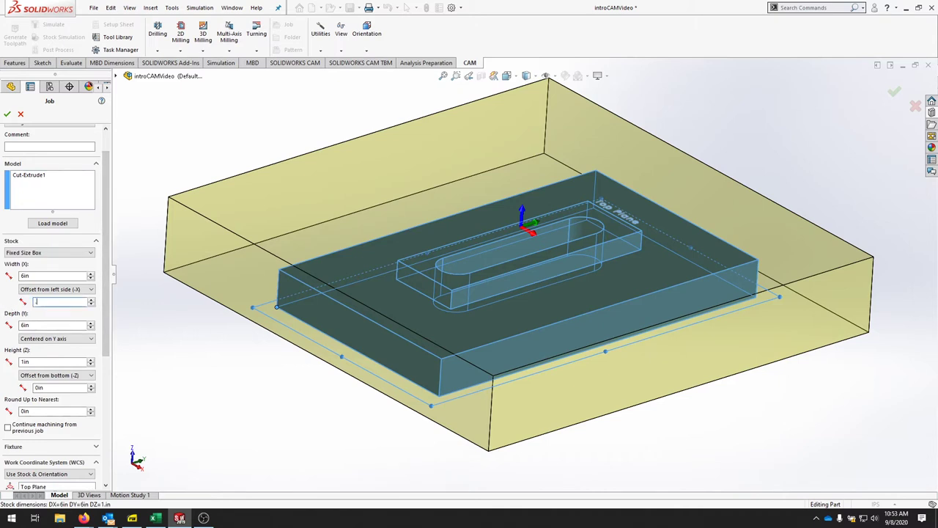
- Position the stock's depth using an offset from back side (+Y) of 0.5 in and inspect its placement around the part
{"action": "left_click", "coordinate": [61, 341]}
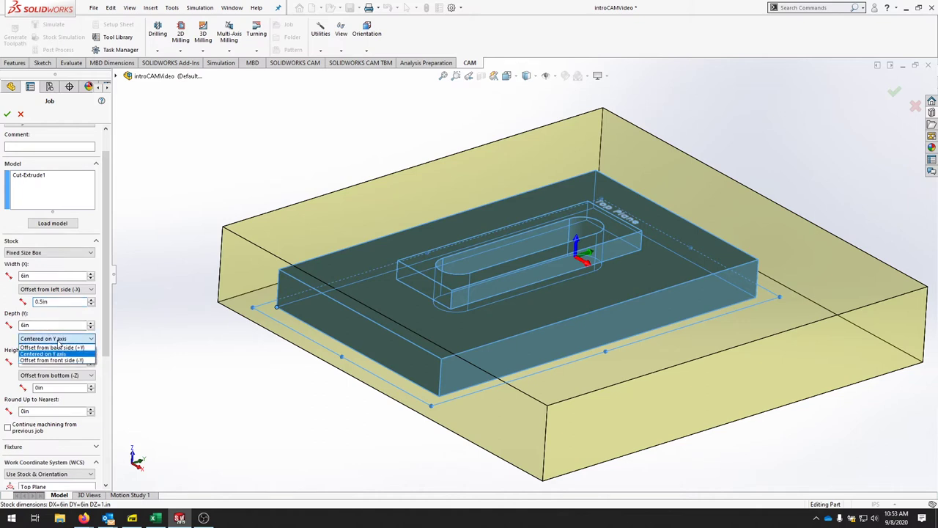
{"action": "left_click", "coordinate": [61, 354]}
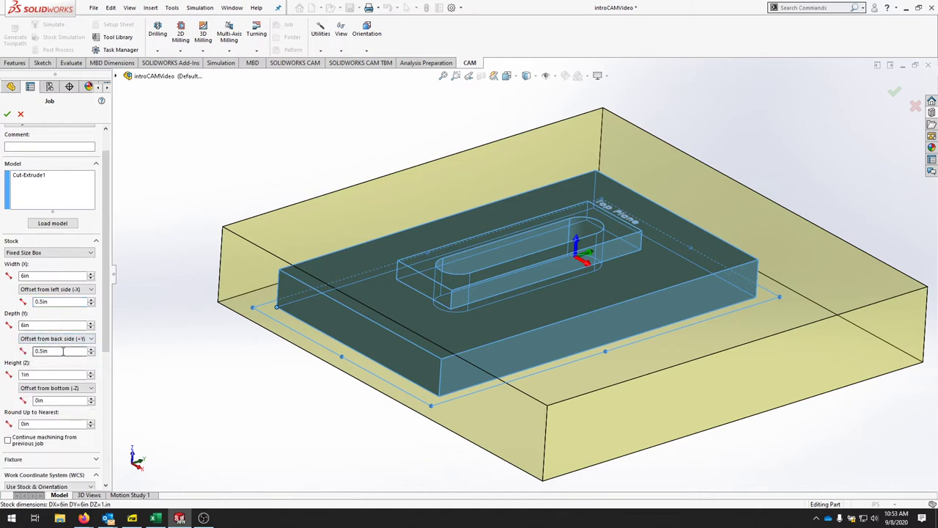
{"action": "left_click", "coordinate": [64, 352]}
{"action": "middle_click_drag", "start_coordinate": [310, 151], "coordinate": [511, 351]}
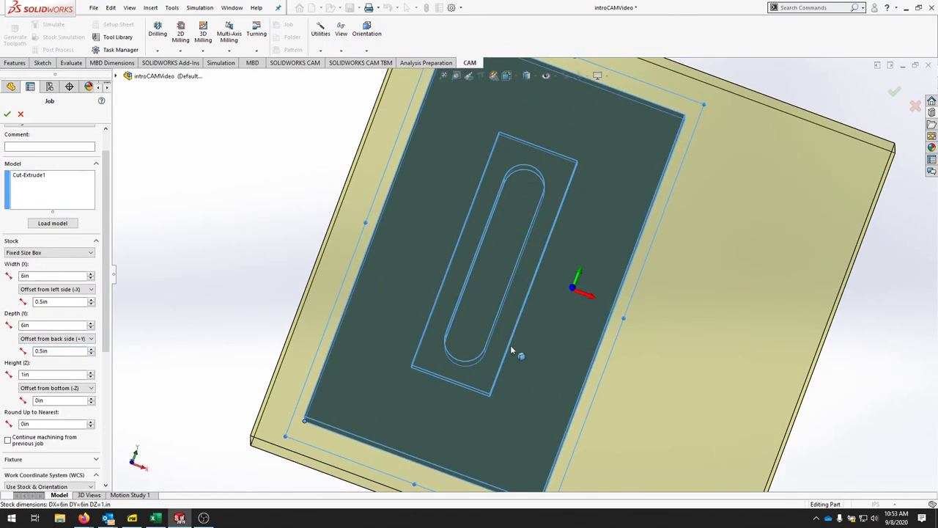
{"action": "scroll", "coordinate": [509, 359], "scroll_direction": "up", "scroll_amount": 4}
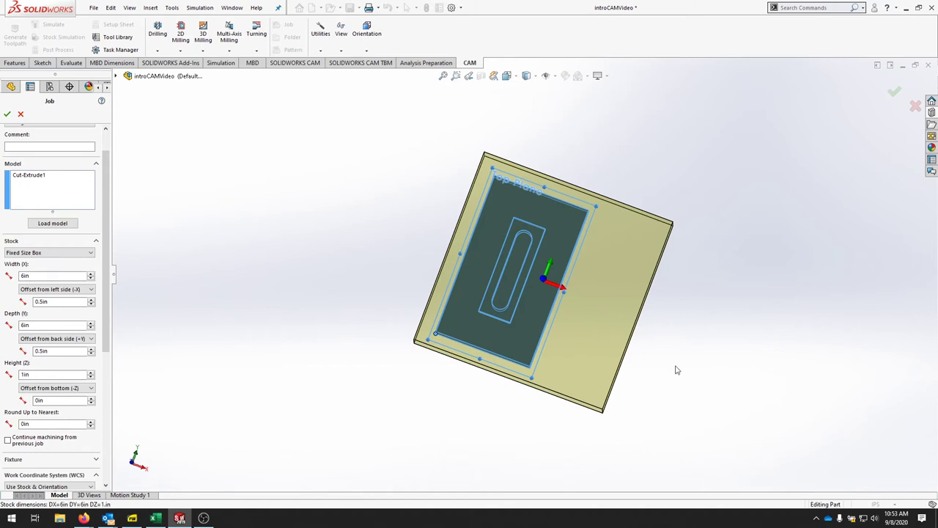
{"action": "middle_click_drag", "start_coordinate": [631, 407], "coordinate": [651, 203]}
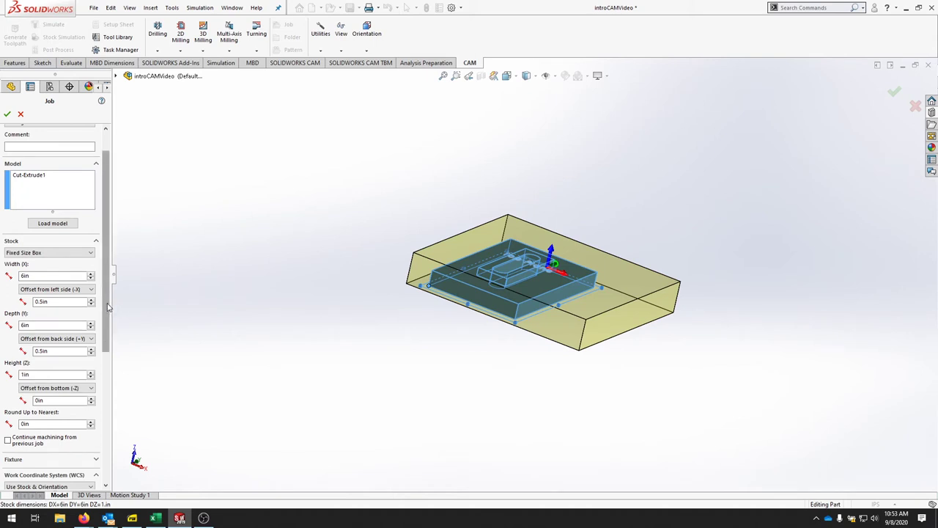
- Set the stock's round-up increment to 0.001 in
{"action": "left_click_drag", "start_coordinate": [107, 308], "coordinate": [108, 361]}
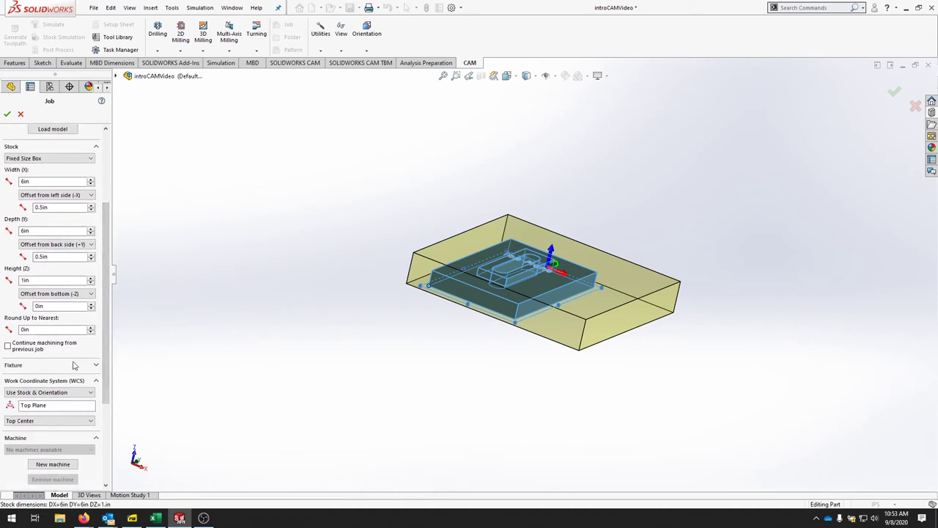
{"action": "left_click", "coordinate": [46, 330]}
{"action": "left_click_drag", "start_coordinate": [47, 329], "coordinate": [2, 335]}
{"action": "type", "text": ".001"}
- Define the work coordinate system with Use Stock & Orientation and place its origin at the stock's Top Corner 1
{"action": "scroll", "coordinate": [102, 402], "scroll_direction": "down", "scroll_amount": 3}
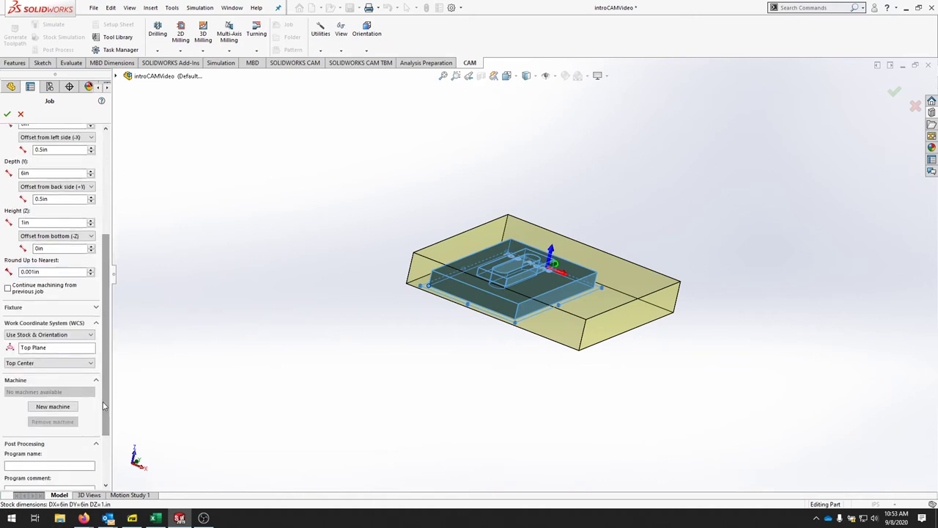
{"action": "left_click", "coordinate": [90, 334]}
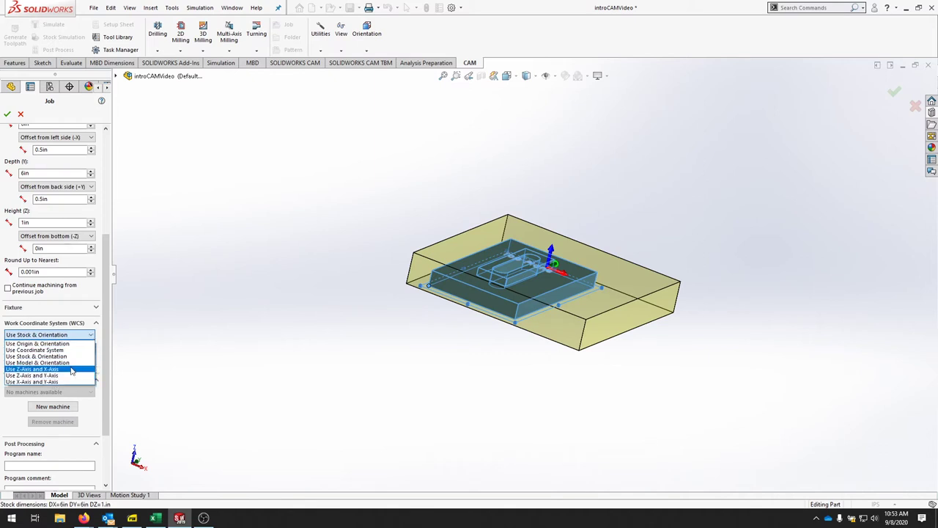
{"action": "left_click", "coordinate": [68, 357]}
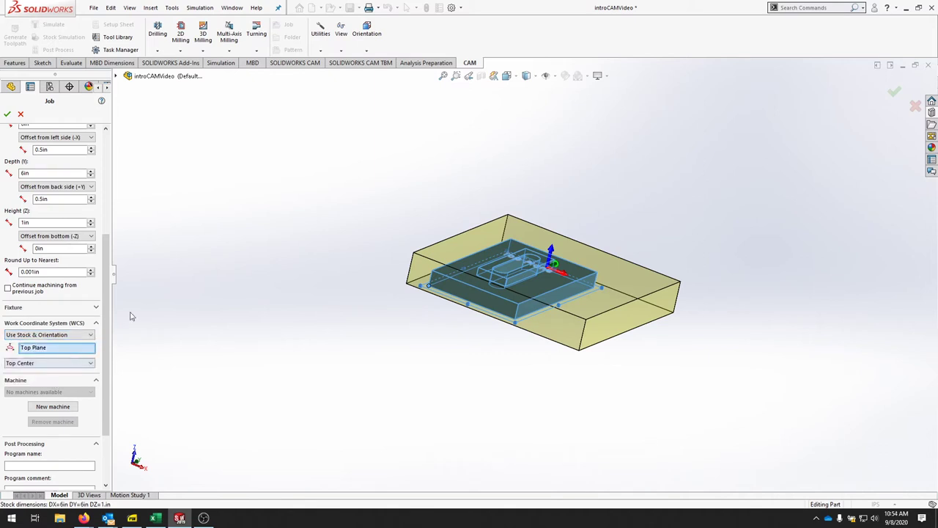
{"action": "left_click", "coordinate": [92, 363]}
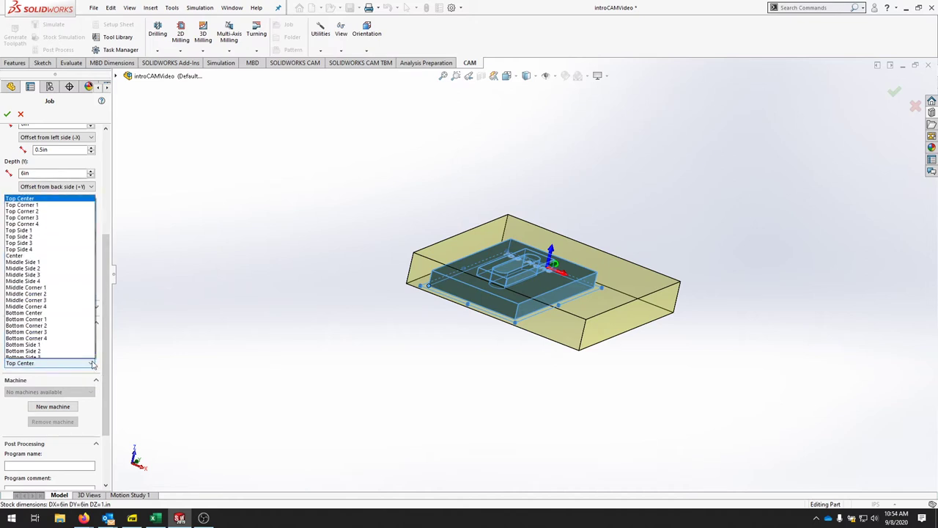
{"action": "left_click", "coordinate": [43, 197]}
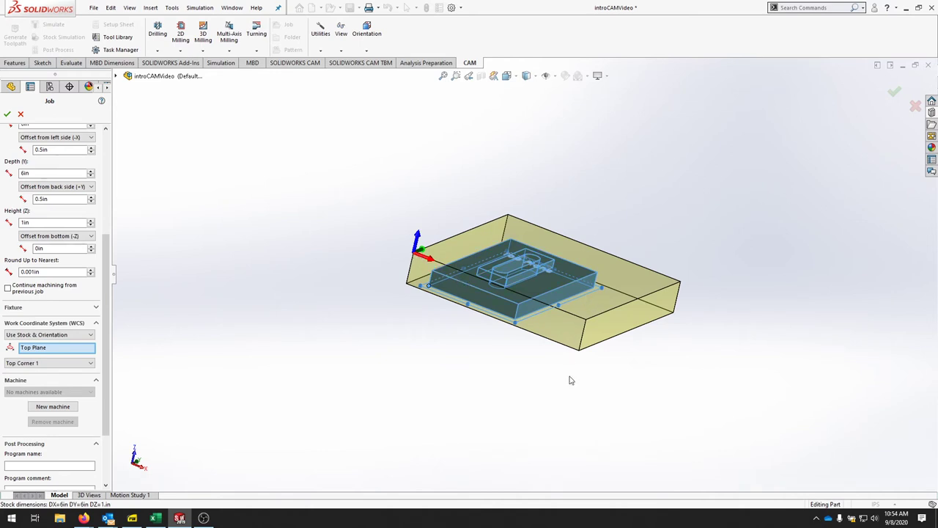
- Name the job's post-processing program CAmVideoIntor and accept the job settings
{"action": "scroll", "coordinate": [103, 407], "scroll_direction": "down", "scroll_amount": 3}
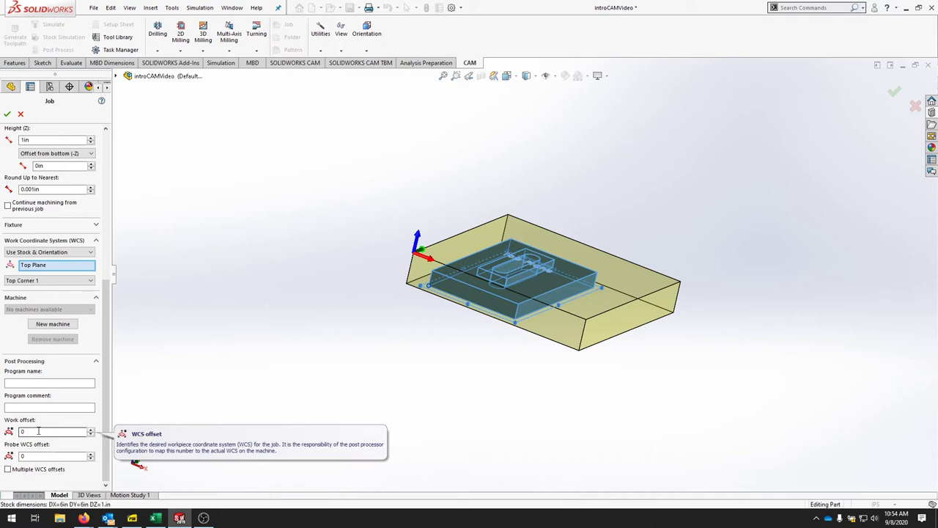
{"action": "left_click", "coordinate": [39, 383]}
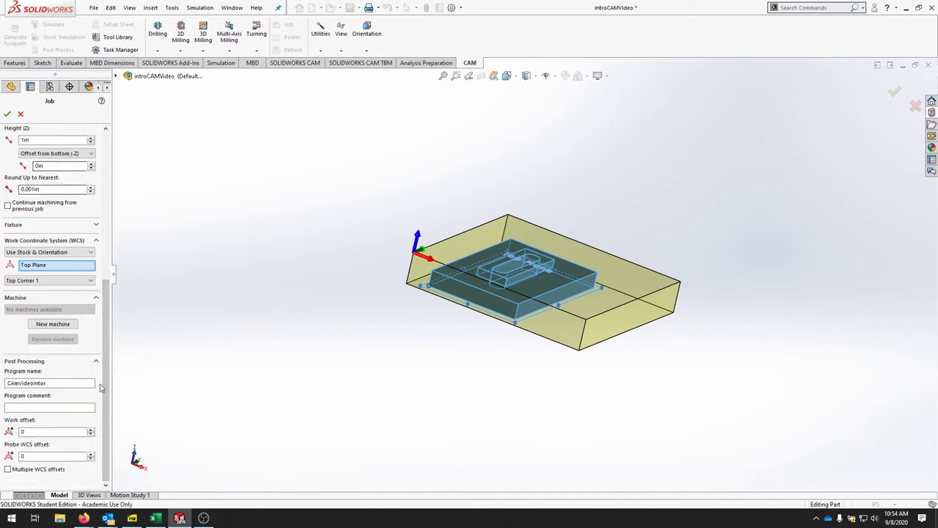
{"action": "left_click", "coordinate": [8, 113]}
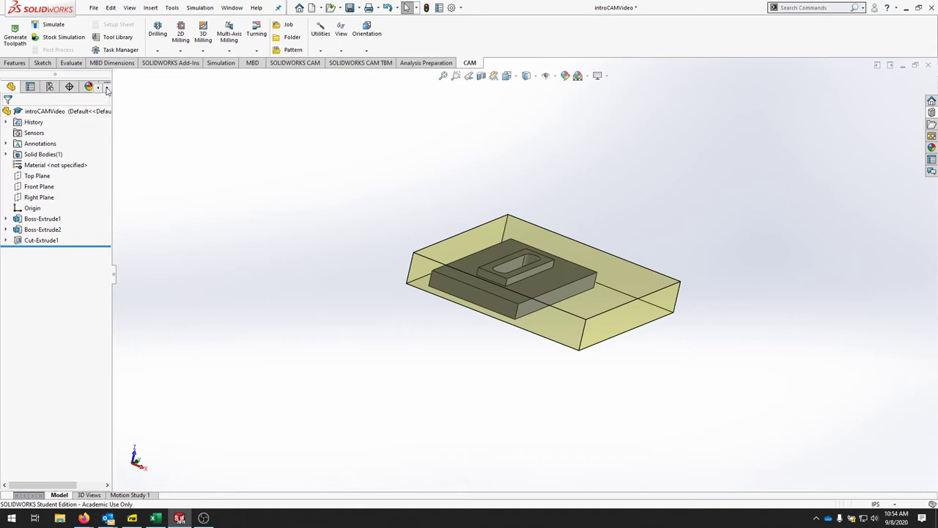
- Display the CAM operations tree and inspect the job's stock and coordinate system around the part
{"action": "left_click", "coordinate": [107, 89]}
{"action": "left_click", "coordinate": [70, 88]}
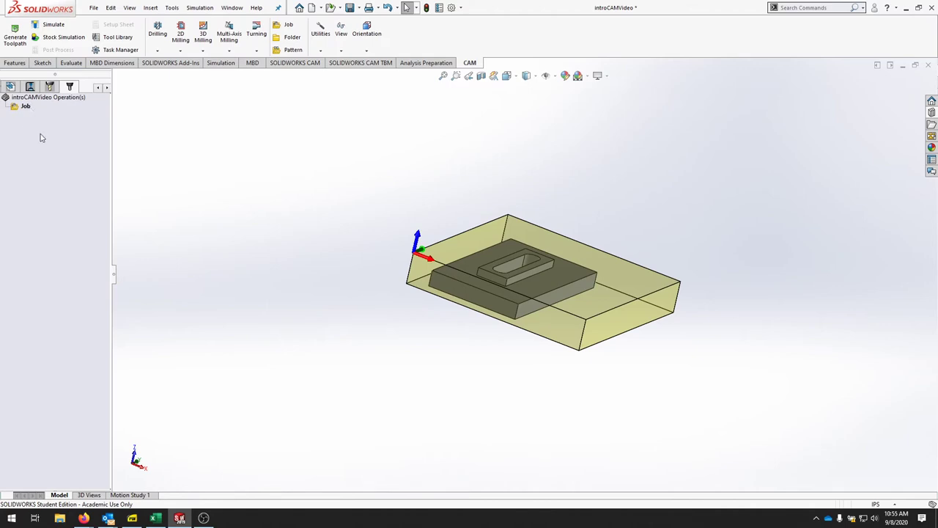
{"action": "middle_click_drag", "start_coordinate": [362, 205], "coordinate": [329, 232], "text": "shift"}
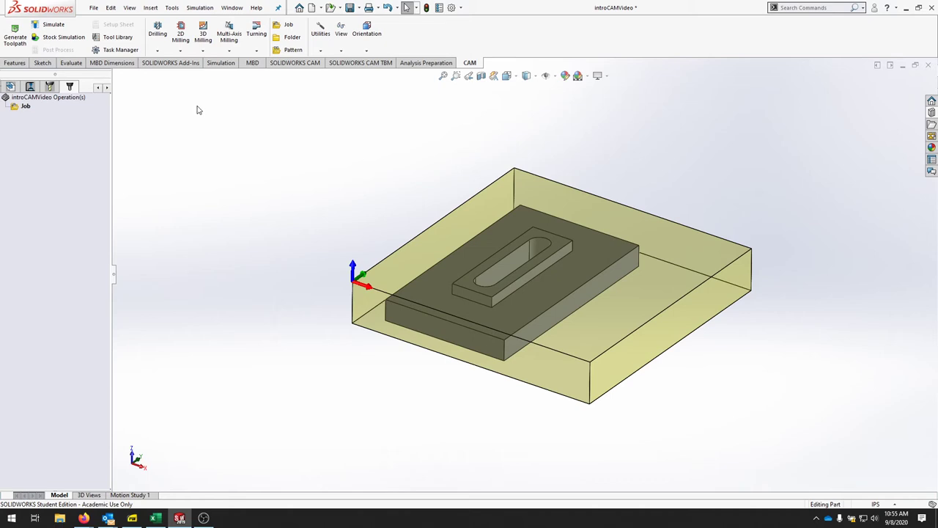
- Start importing tools from a library into the introCAMVideo document and choose the file whiteside.hsmlib
{"action": "left_click", "coordinate": [118, 37]}
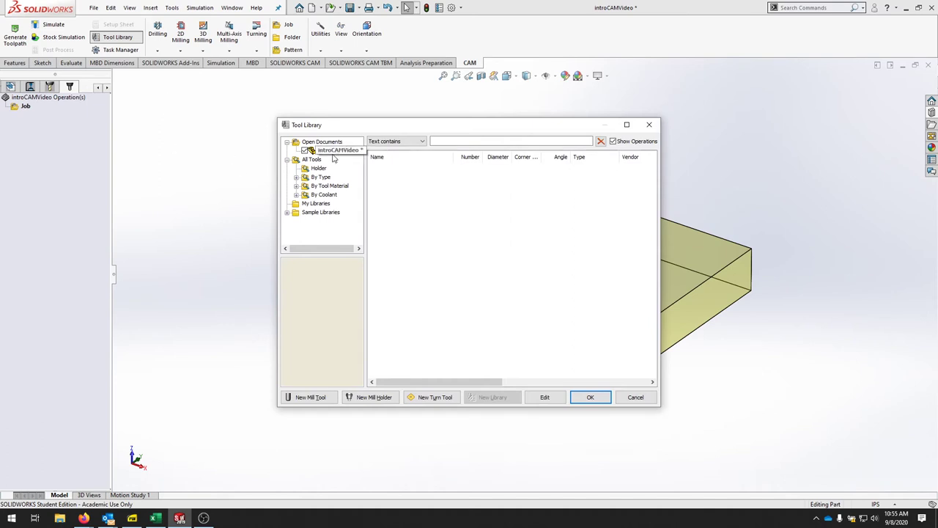
{"action": "right_click", "coordinate": [332, 152]}
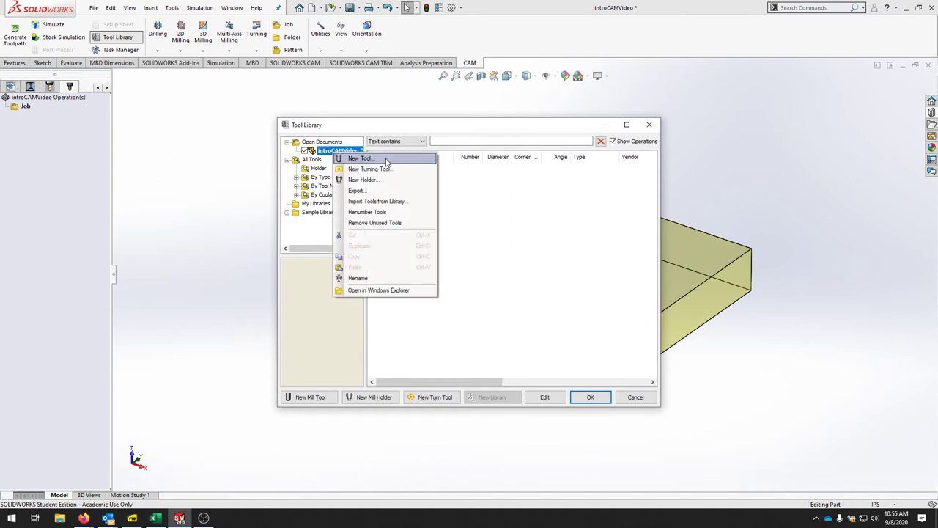
{"action": "left_click", "coordinate": [365, 203]}
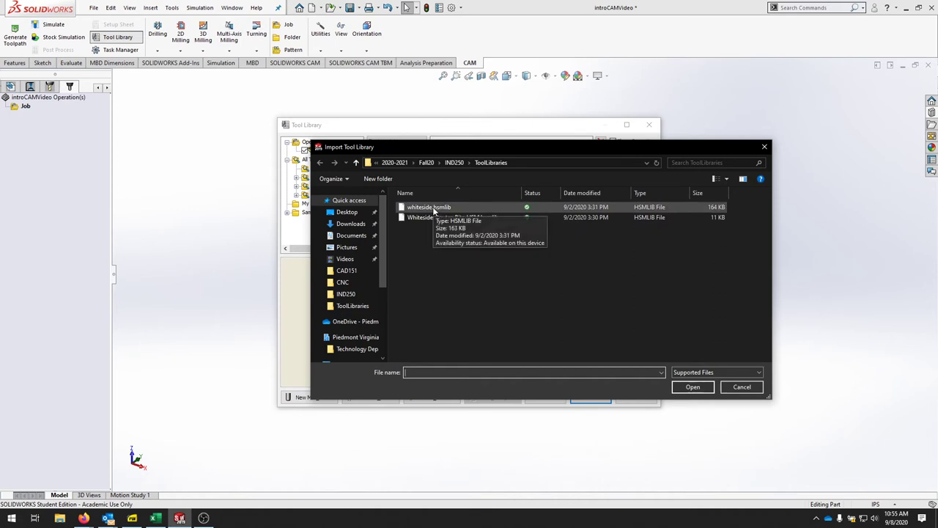
{"action": "left_click", "coordinate": [434, 208]}
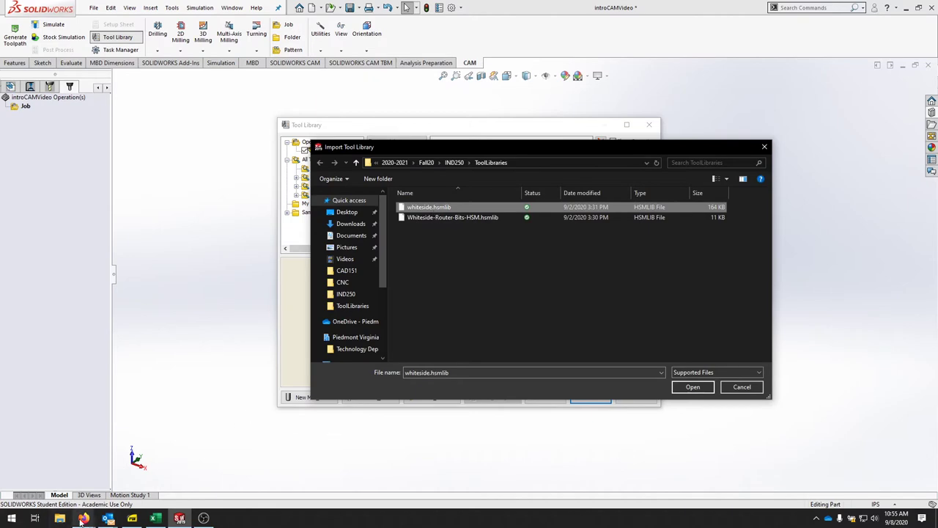
- Switch to Firefox and view the RU2100 product page and the tool-file downloads offered on the Whiteside website
{"action": "mouse_move", "coordinate": [83, 519]}
{"action": "left_click", "coordinate": [129, 482]}
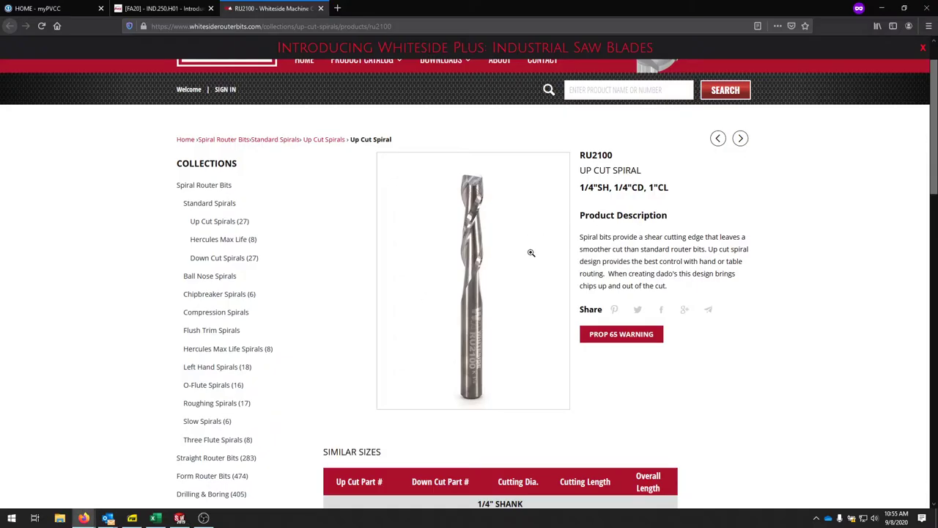
{"action": "scroll", "coordinate": [483, 220], "scroll_direction": "up", "scroll_amount": 1}
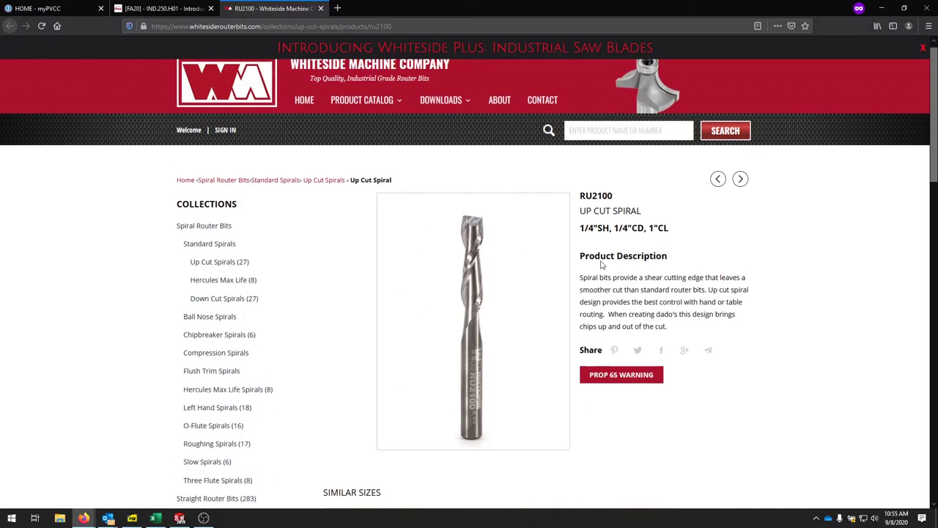
{"action": "mouse_move", "coordinate": [431, 119]}
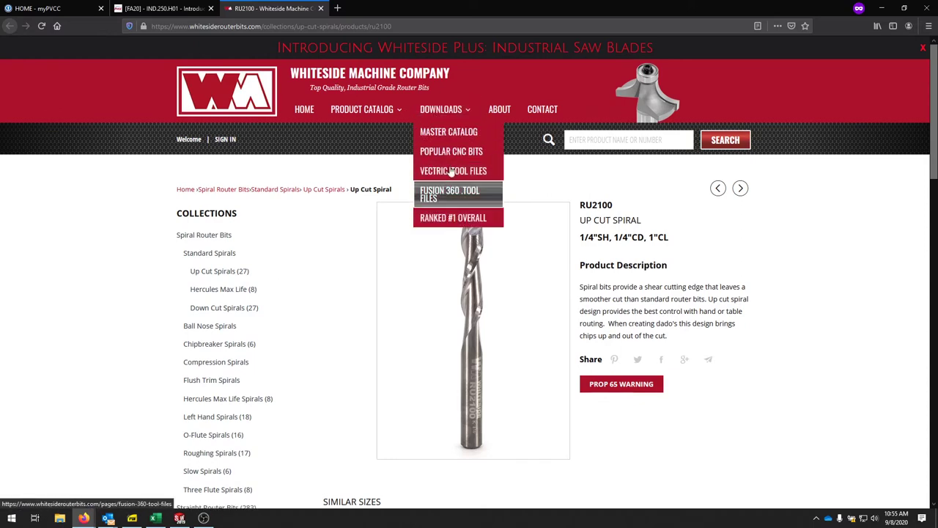
- Switch back to SOLIDWORKS and import the tools from whiteside.hsmlib into the document's tool library
{"action": "left_click", "coordinate": [178, 518]}
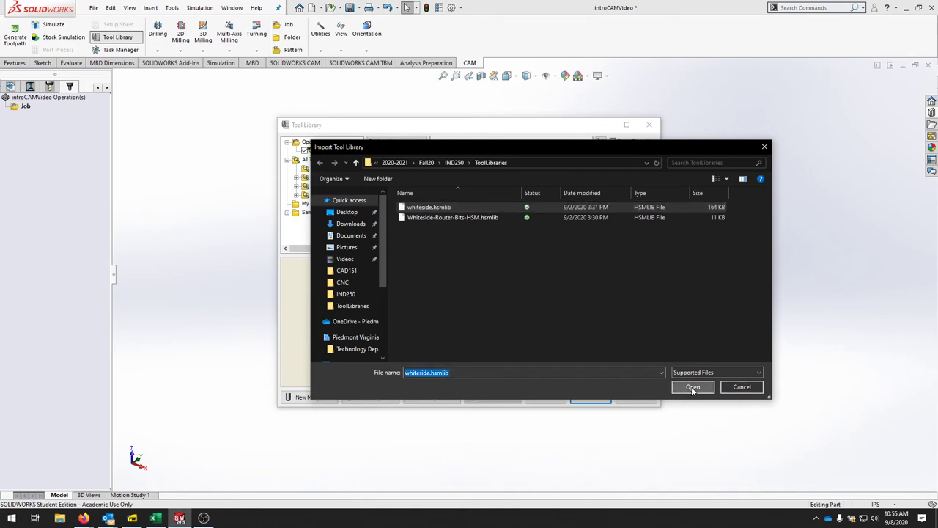
{"action": "left_click", "coordinate": [691, 386]}
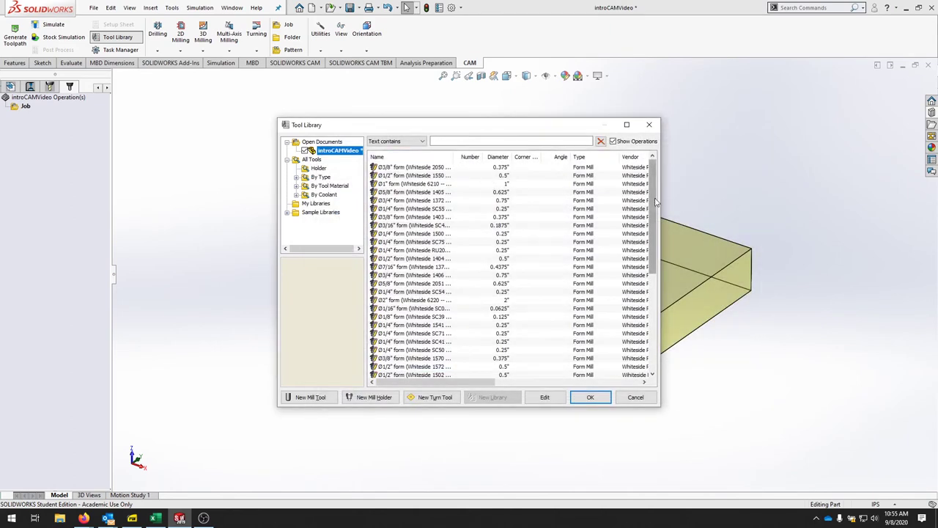
- Locate the Whiteside RU2100 1/4 inch flat mill among the document's tools and accept the tool library
{"action": "left_click_drag", "start_coordinate": [652, 213], "coordinate": [652, 219]}
{"action": "left_click_drag", "start_coordinate": [453, 157], "coordinate": [504, 157]}
{"action": "scroll", "coordinate": [463, 268], "scroll_direction": "down", "scroll_amount": 1}
{"action": "scroll", "coordinate": [463, 268], "scroll_direction": "down", "scroll_amount": 3}
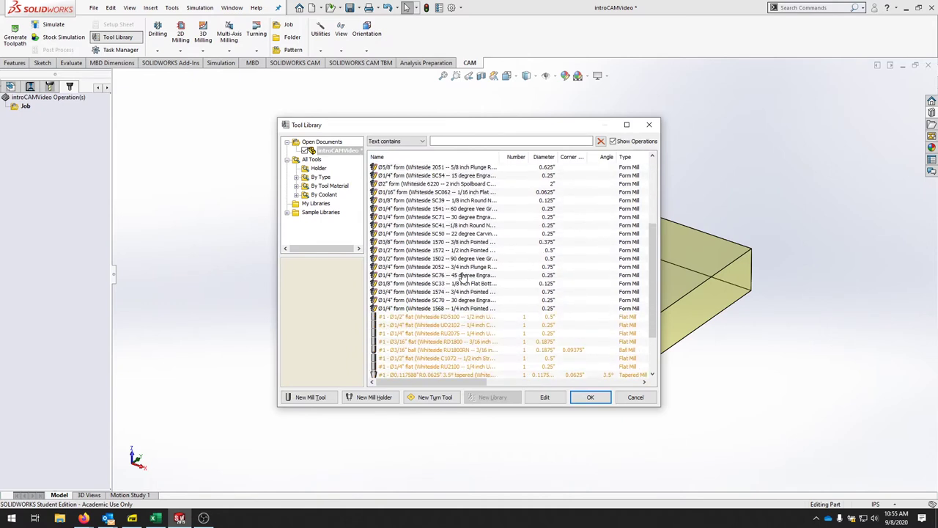
{"action": "scroll", "coordinate": [459, 286], "scroll_direction": "down", "scroll_amount": 1}
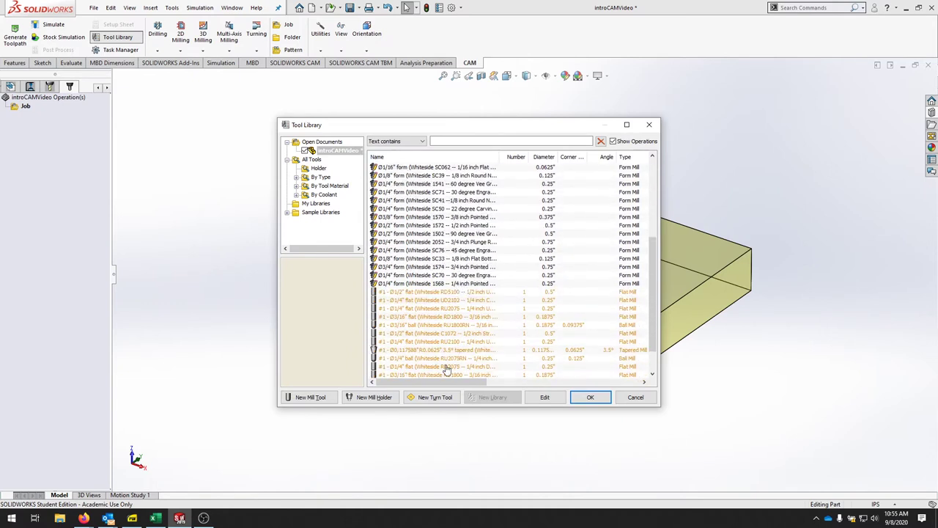
{"action": "left_click", "coordinate": [440, 343]}
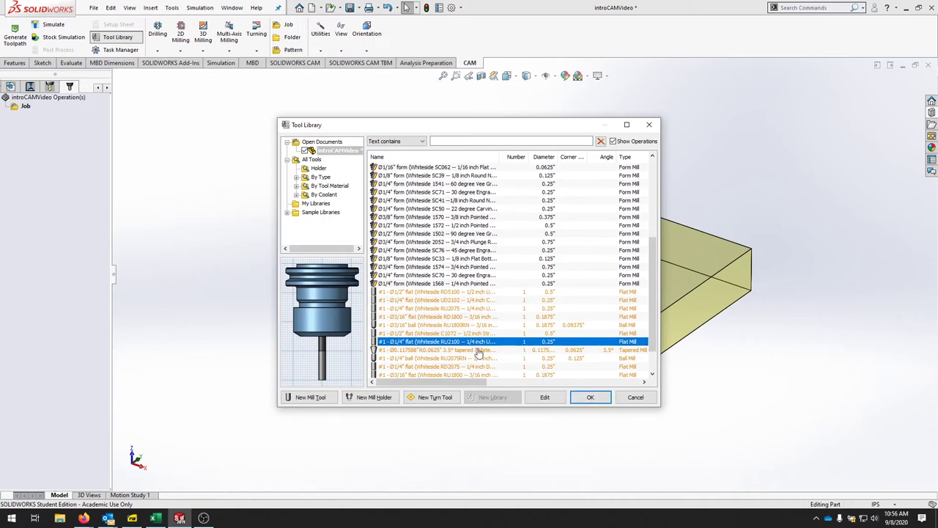
{"action": "left_click", "coordinate": [607, 404]}
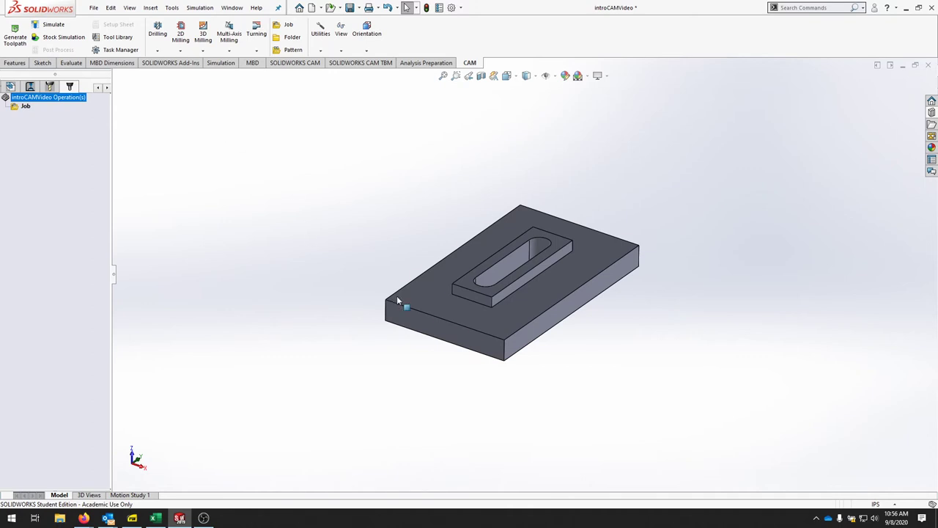
- Add a 2D milling Face operation to the job
{"action": "left_click", "coordinate": [27, 107]}
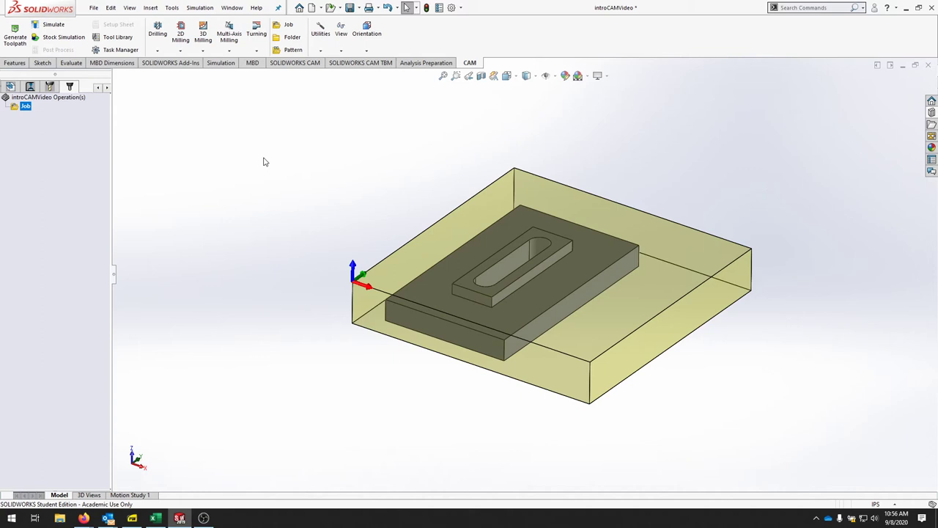
{"action": "left_click", "coordinate": [180, 50]}
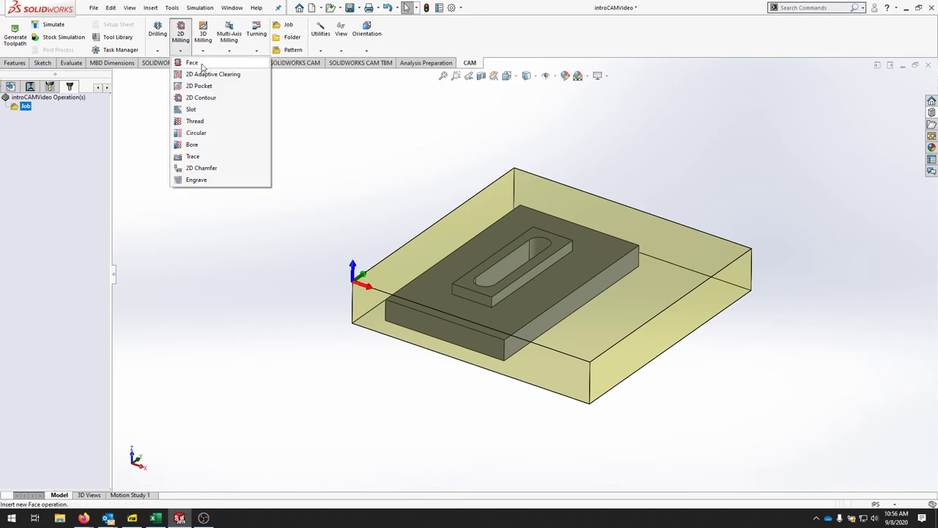
{"action": "left_click", "coordinate": [192, 63]}
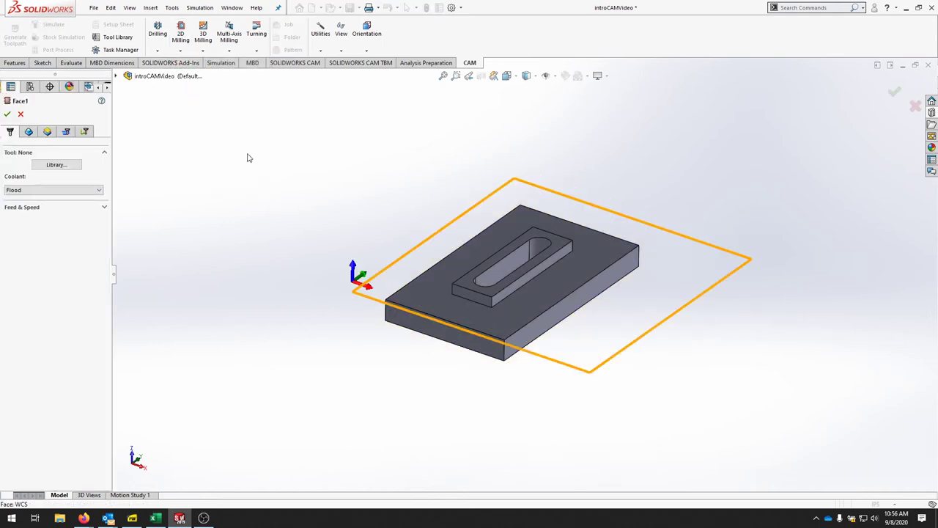
- Assign the Whiteside RU2100 1/4 inch upcut spiral flat mill from the library as the face operation's tool
{"action": "left_click", "coordinate": [58, 165]}
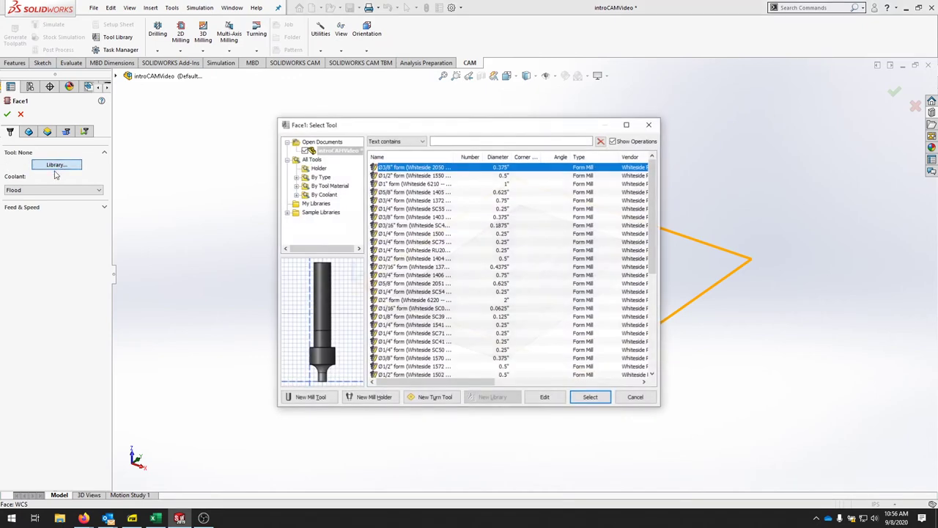
{"action": "left_click_drag", "start_coordinate": [655, 216], "coordinate": [655, 315]}
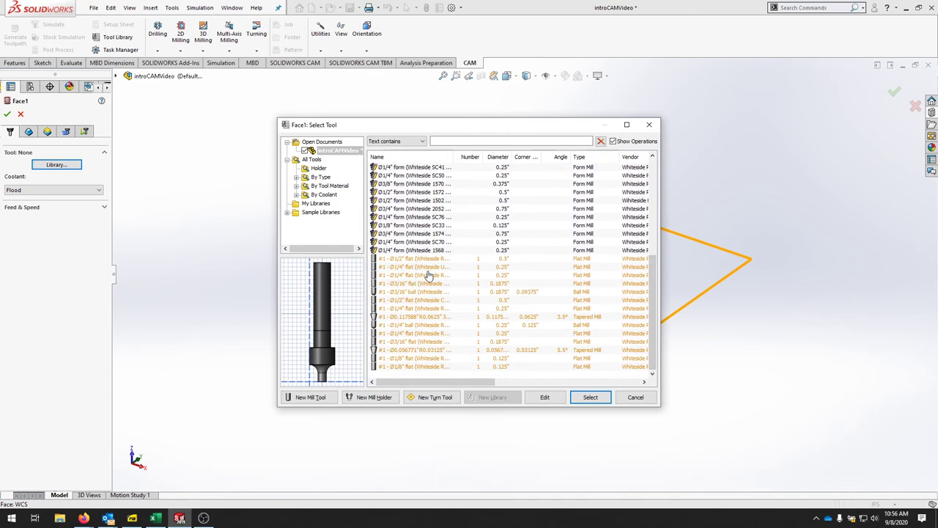
{"action": "left_click_drag", "start_coordinate": [455, 157], "coordinate": [506, 157]}
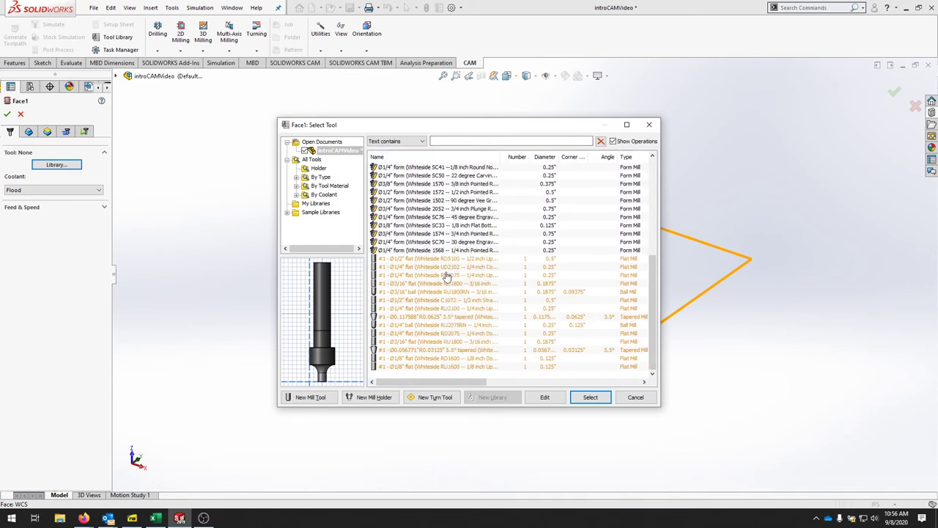
{"action": "left_click", "coordinate": [443, 309]}
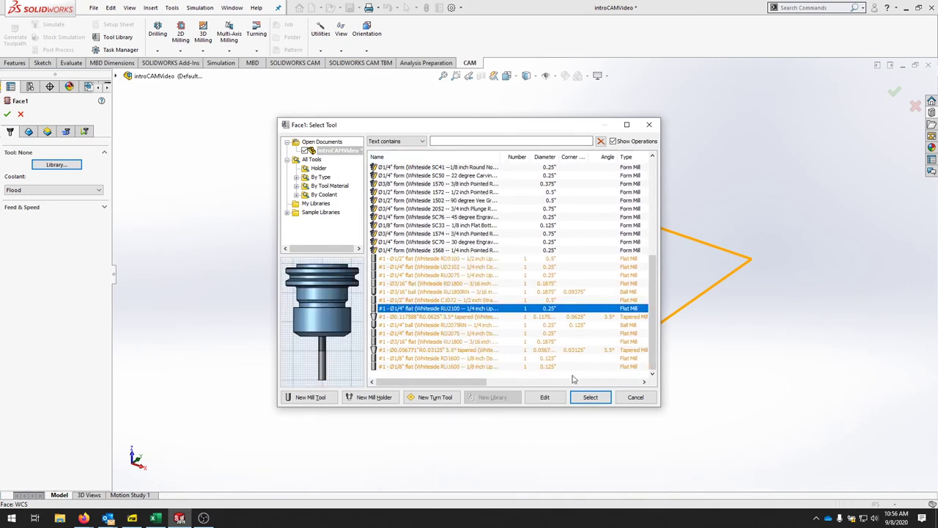
{"action": "left_click", "coordinate": [592, 400]}
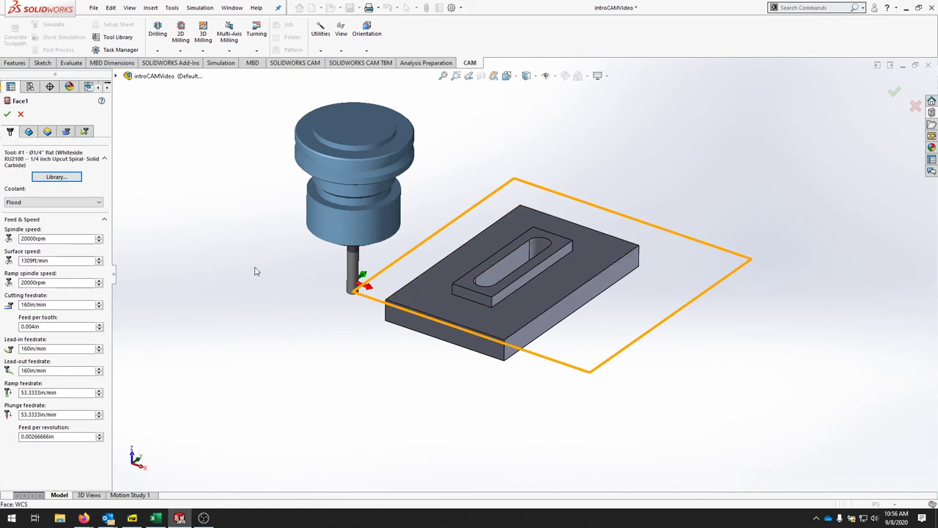
- Review the face operation's geometry settings and examine its height planes against the part in the front view
{"action": "left_click", "coordinate": [29, 132]}
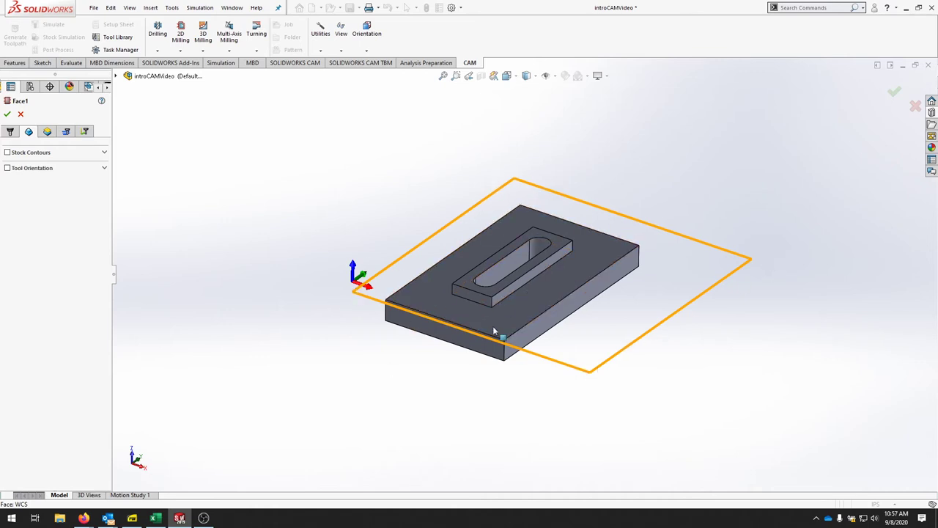
{"action": "left_click", "coordinate": [47, 132]}
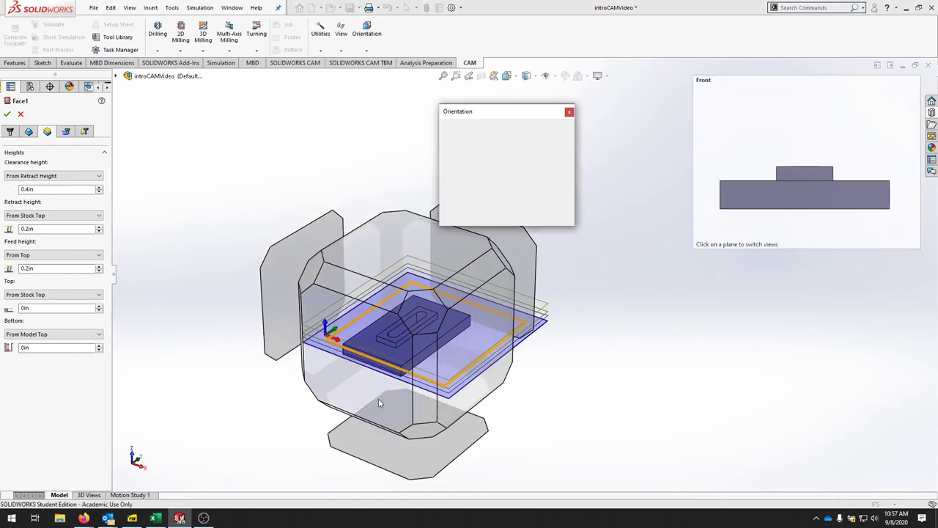
{"action": "scroll", "coordinate": [379, 399], "scroll_direction": "down", "scroll_amount": 3}
{"action": "key", "text": "ctrl+1"}
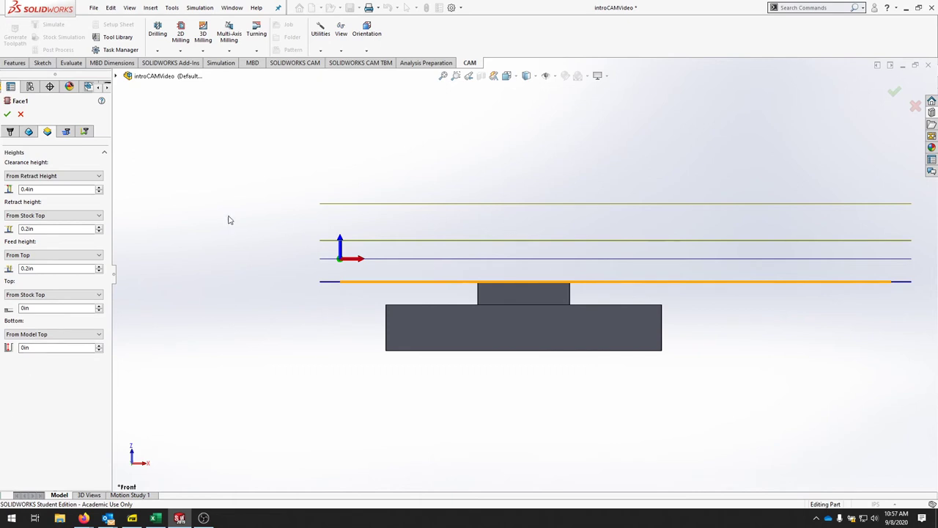
{"action": "mouse_move", "coordinate": [94, 298]}
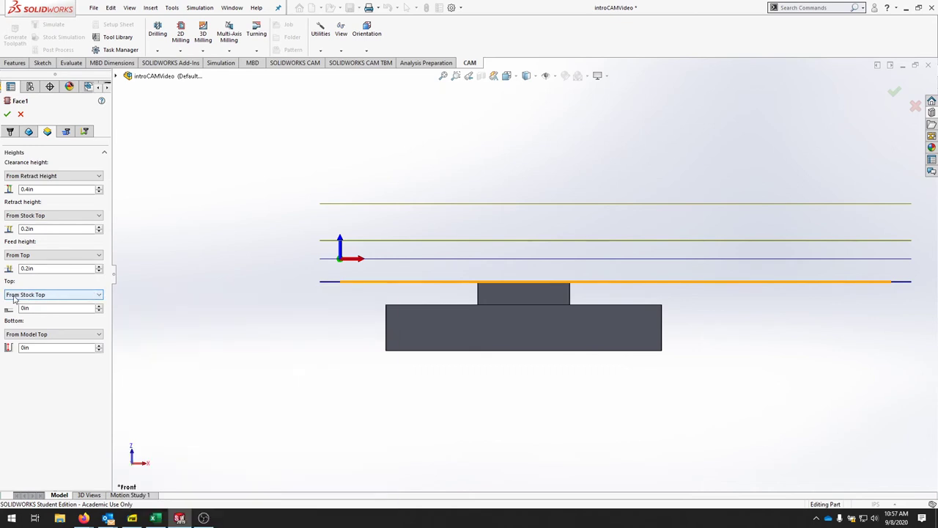
- Set the face operation's stepover between passes to 0.2 in and view the part isometrically
{"action": "mouse_move", "coordinate": [50, 298]}
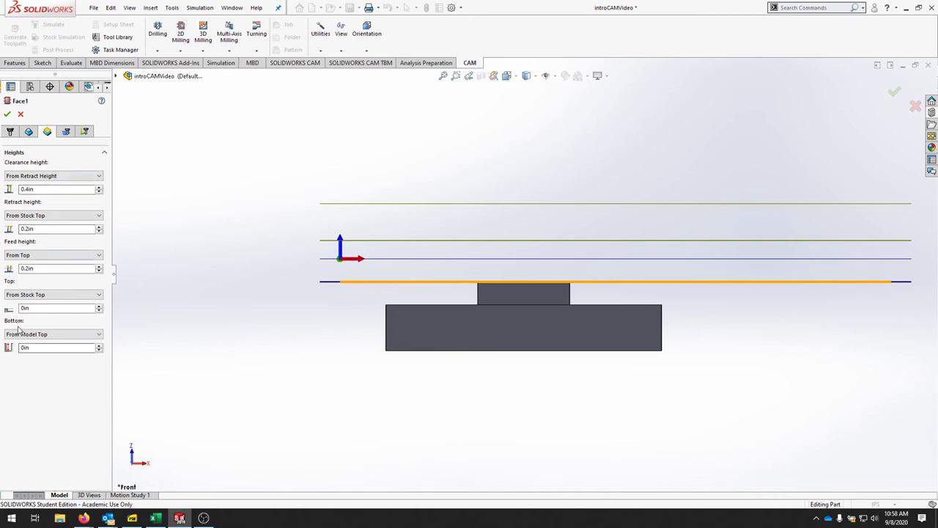
{"action": "left_click", "coordinate": [66, 133]}
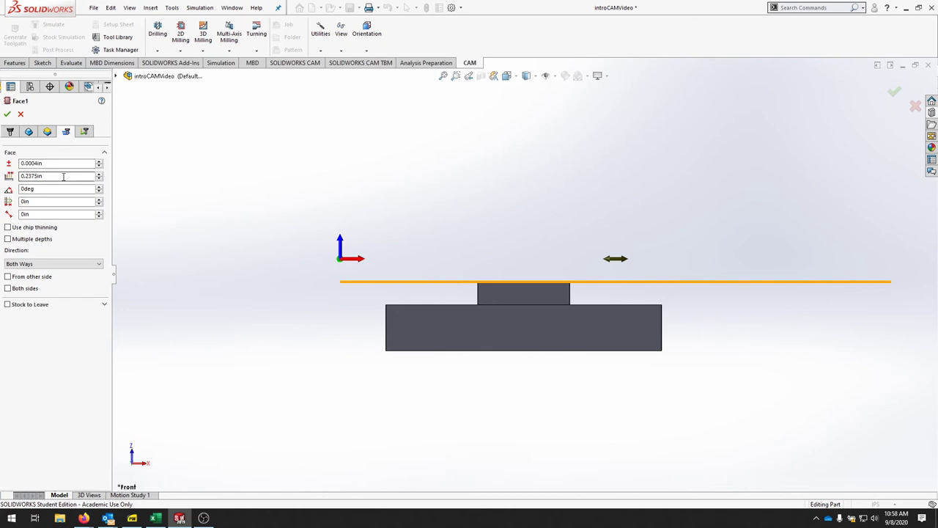
{"action": "mouse_move", "coordinate": [64, 176]}
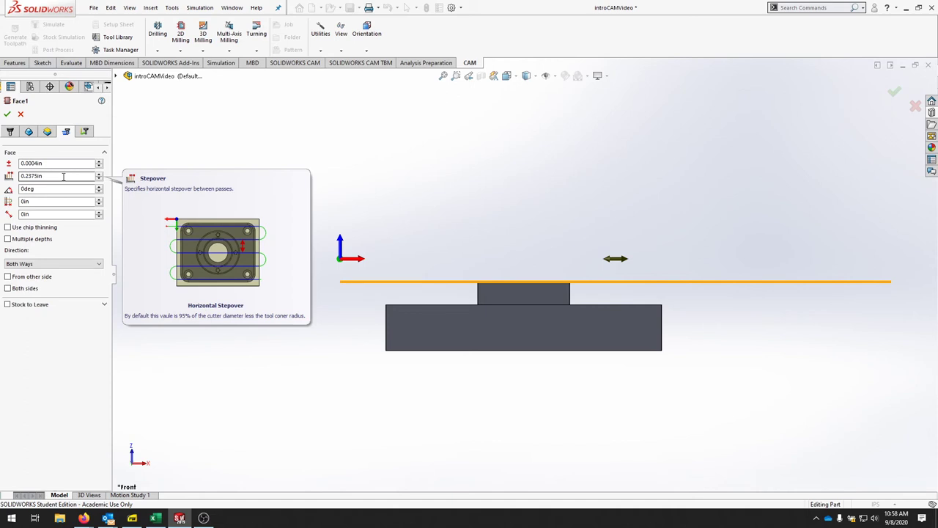
{"action": "left_click", "coordinate": [64, 177]}
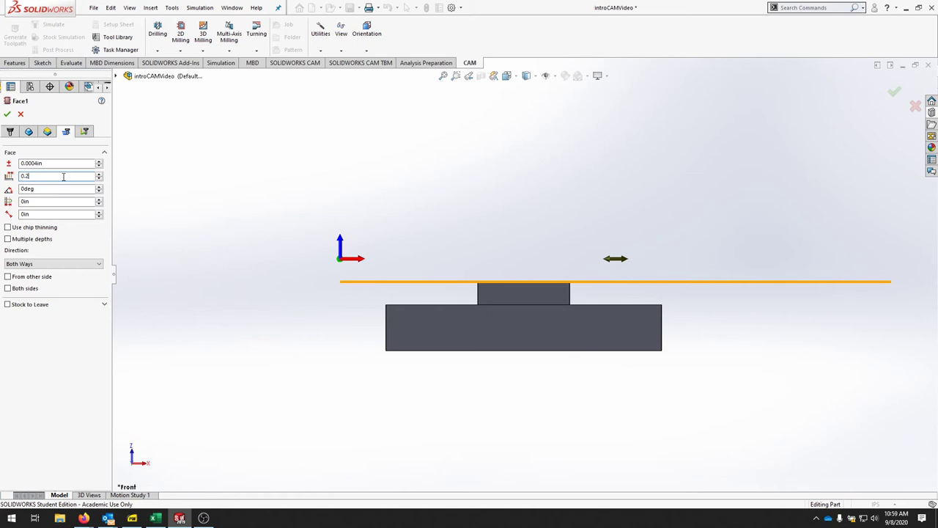
{"action": "scroll", "coordinate": [861, 255], "scroll_direction": "up", "scroll_amount": 3}
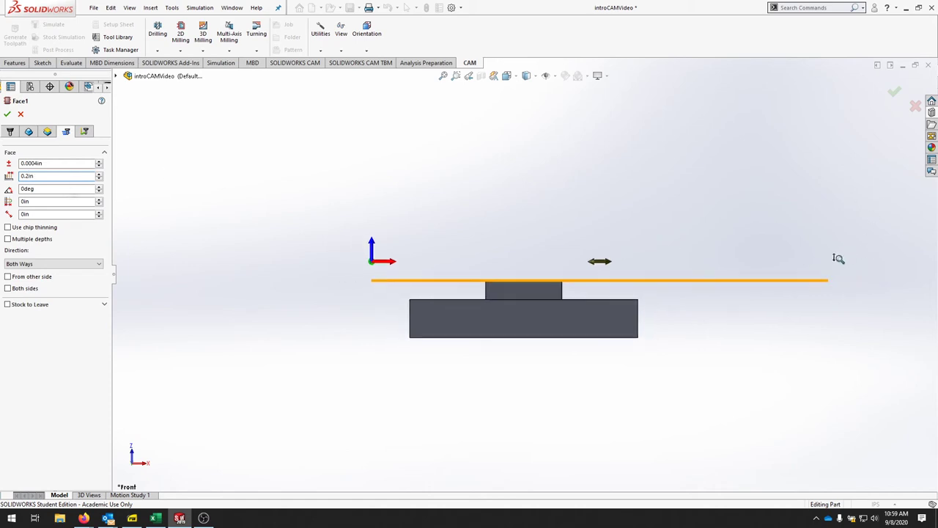
{"action": "key", "text": "ctrl+7"}
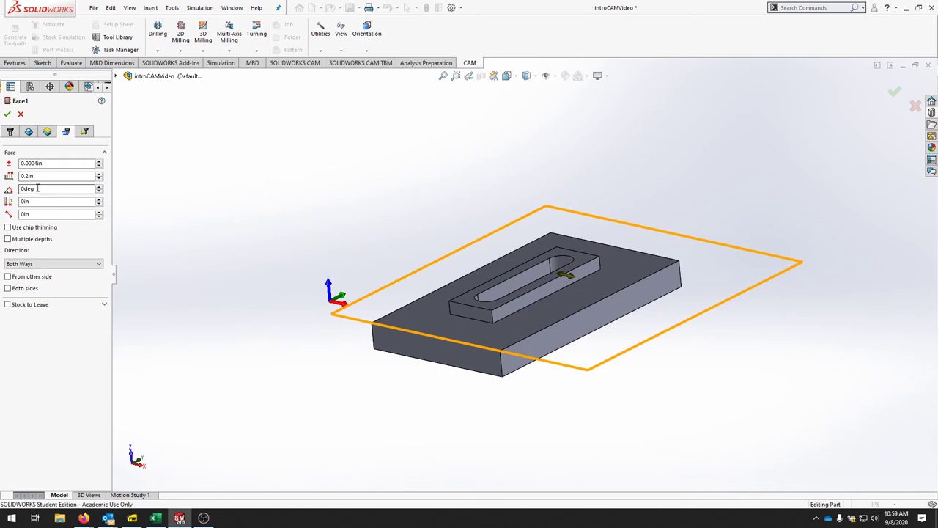
- Set the face operation's cutting direction to Climb
{"action": "mouse_move", "coordinate": [41, 189]}
{"action": "mouse_move", "coordinate": [68, 204]}
{"action": "left_click", "coordinate": [93, 265]}
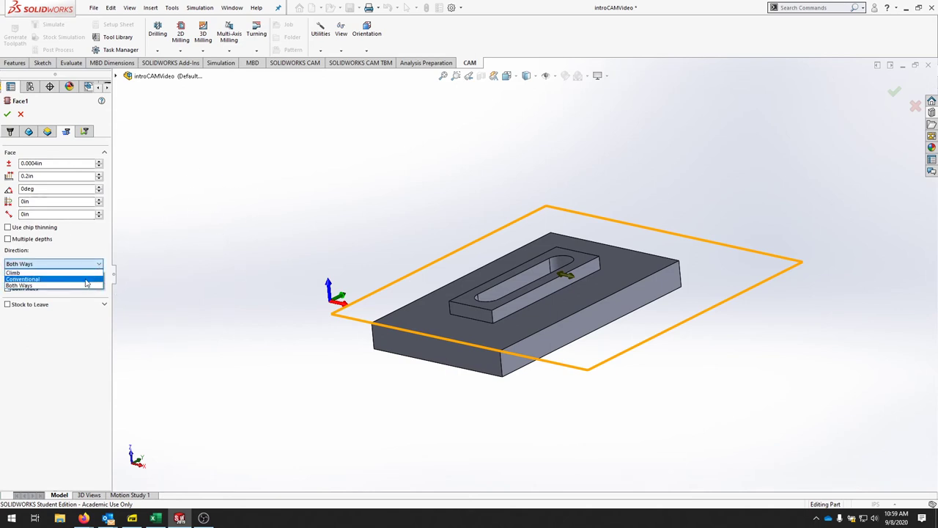
{"action": "left_click", "coordinate": [49, 273]}
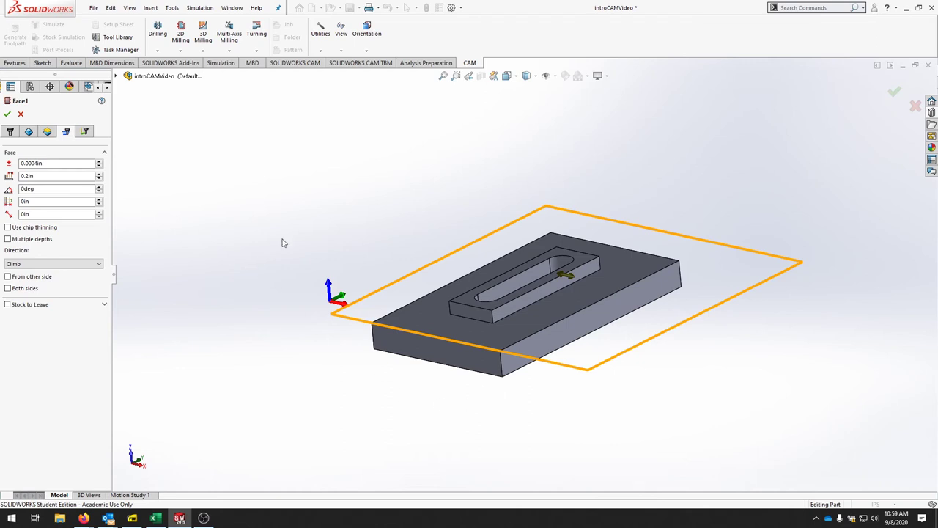
- Enable extending before retract in the face operation's linking settings and accept the operation to generate its toolpath
{"action": "left_click", "coordinate": [85, 132]}
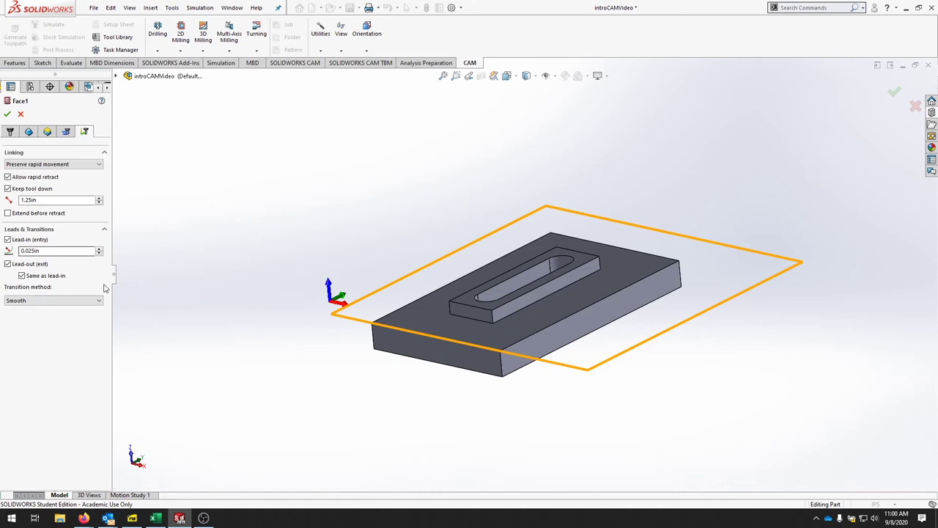
{"action": "left_click", "coordinate": [7, 214]}
{"action": "left_click", "coordinate": [27, 249]}
{"action": "left_click", "coordinate": [7, 115]}
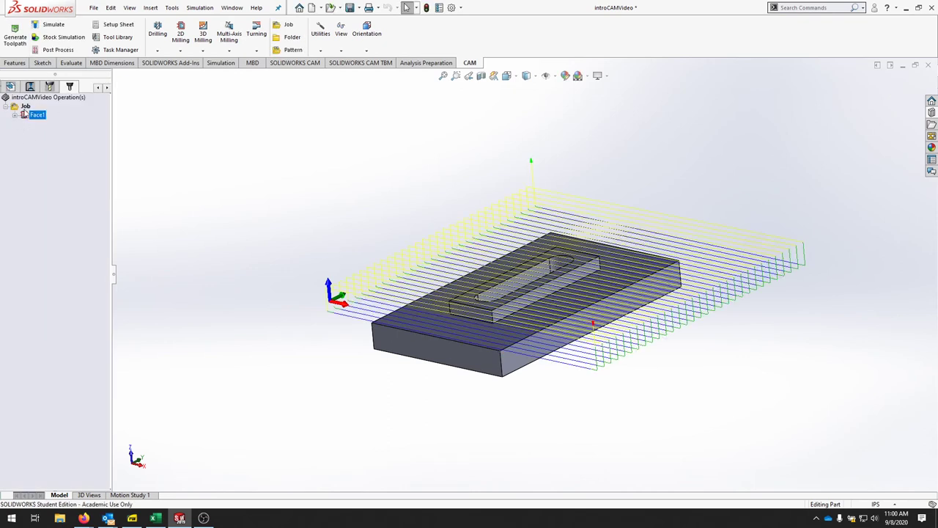
- Edit the Face1 operation so its pass angle is 90 degrees and regenerate the toolpath
{"action": "left_click", "coordinate": [15, 115]}
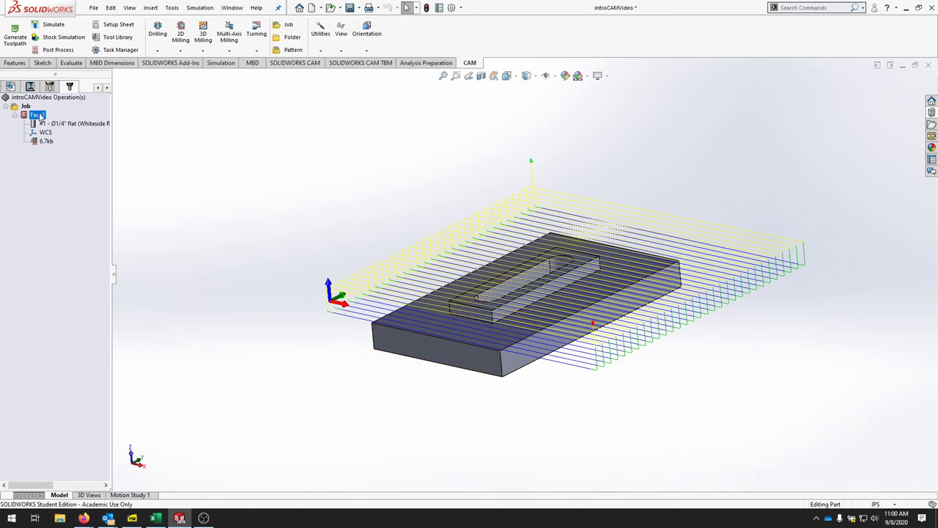
{"action": "right_click", "coordinate": [40, 117]}
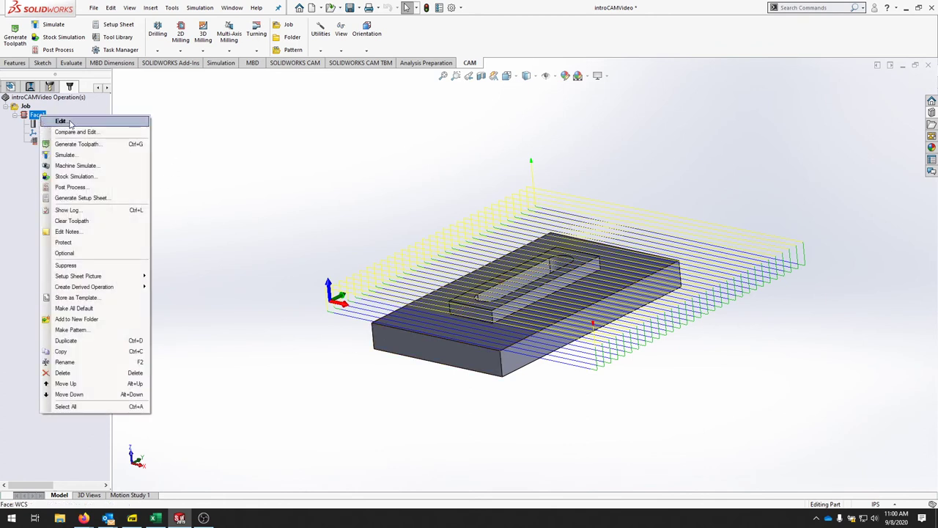
{"action": "left_click", "coordinate": [70, 122]}
{"action": "left_click", "coordinate": [84, 133]}
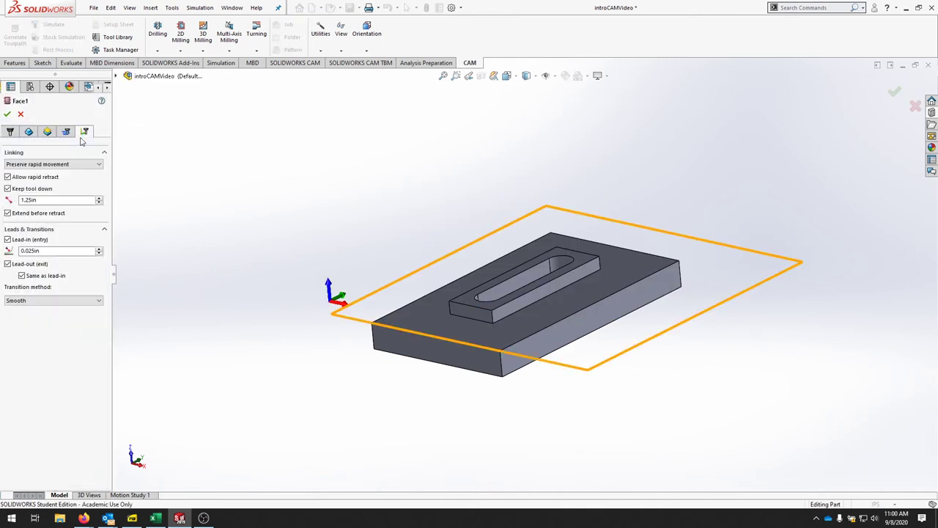
{"action": "left_click", "coordinate": [66, 132]}
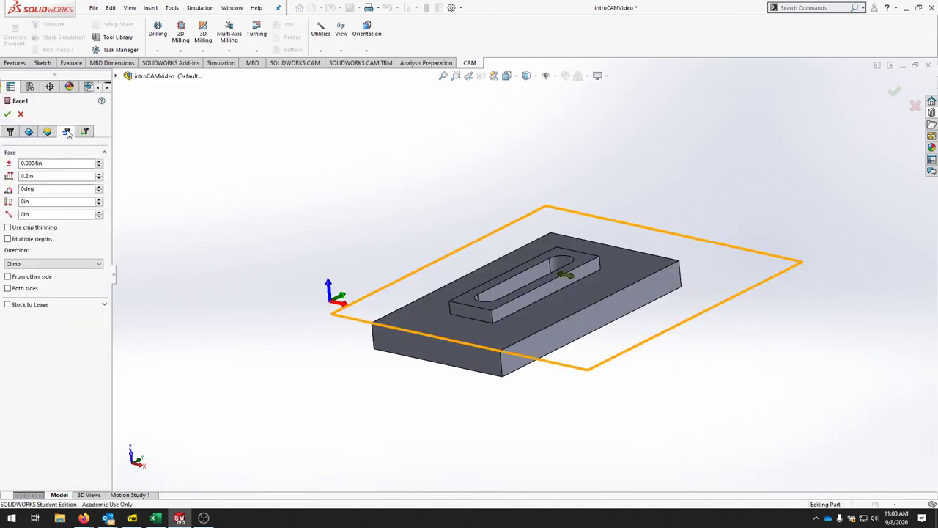
{"action": "double_click", "coordinate": [57, 188]}
{"action": "type", "text": "90"}
{"action": "left_click", "coordinate": [8, 114]}
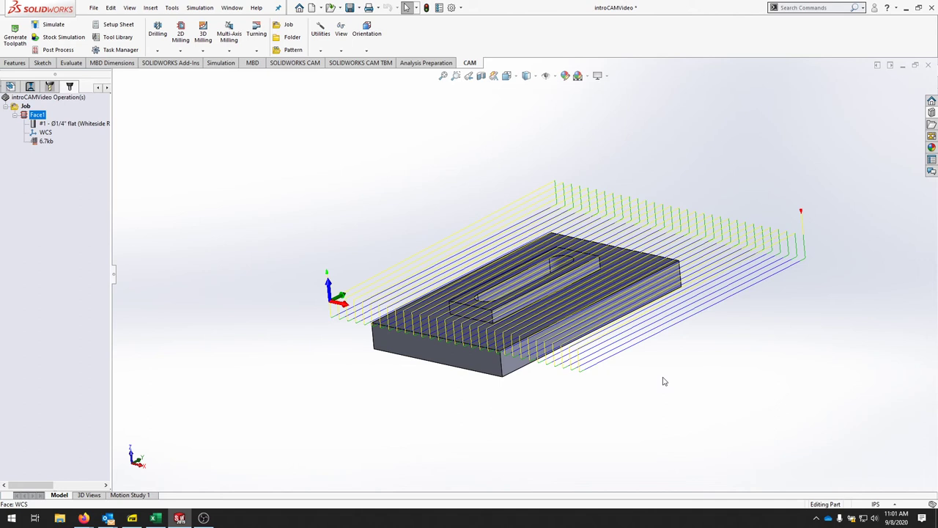
- Open the face operation's tool definition and review its general, cutter, shaft, holder and feed and speed settings
{"action": "right_click", "coordinate": [85, 125]}
{"action": "left_click", "coordinate": [104, 149]}
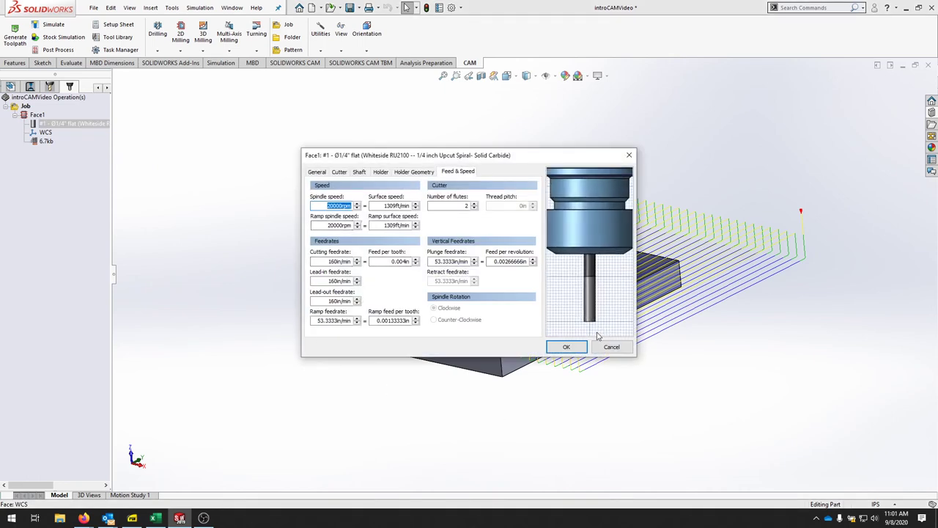
{"action": "scroll", "coordinate": [600, 257], "scroll_direction": "up", "scroll_amount": 1}
{"action": "scroll", "coordinate": [599, 257], "scroll_direction": "down", "scroll_amount": 3}
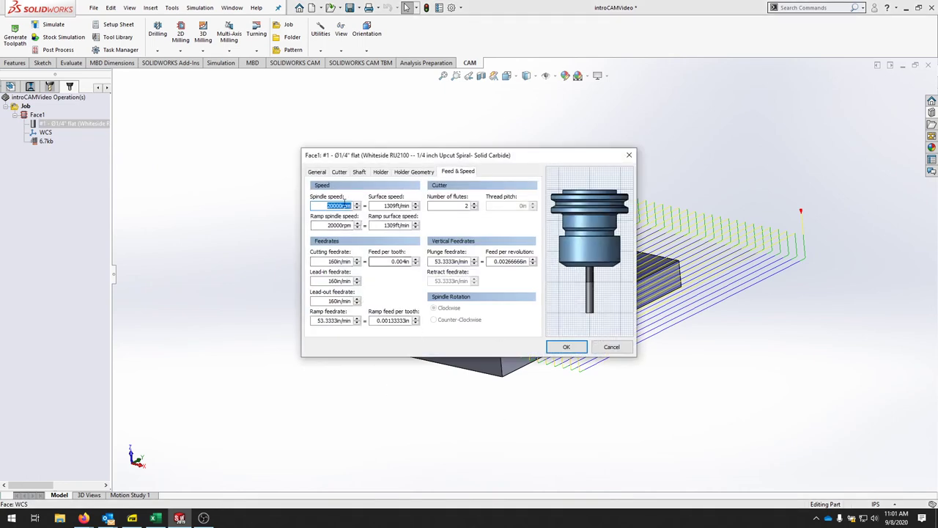
{"action": "left_click", "coordinate": [327, 173]}
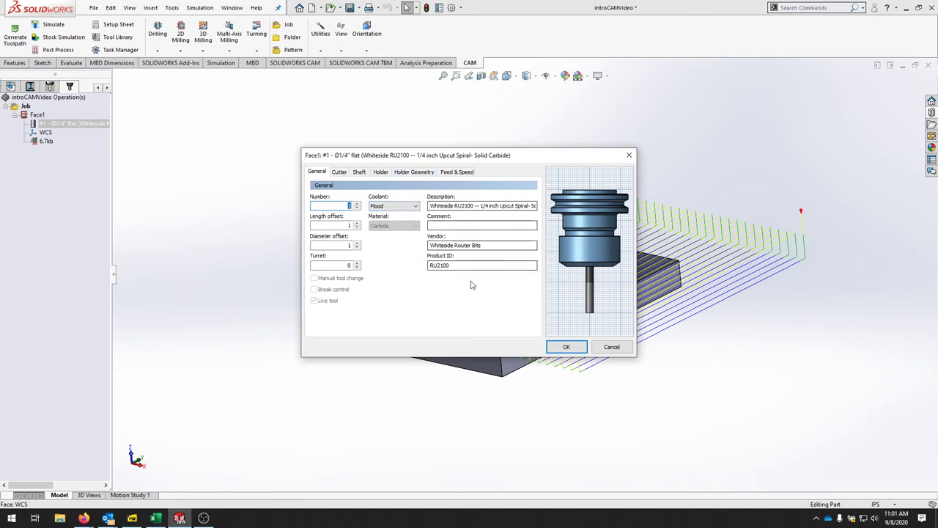
{"action": "left_click", "coordinate": [340, 171]}
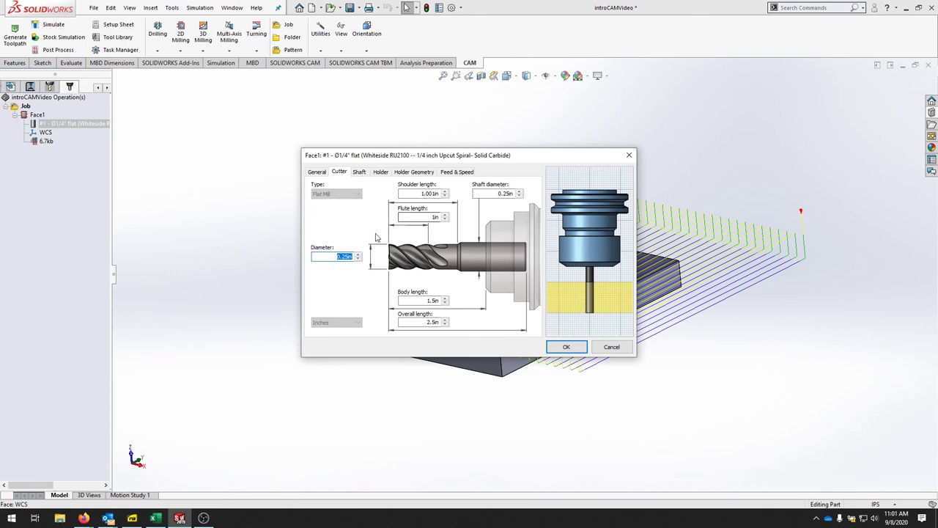
{"action": "left_click", "coordinate": [361, 173]}
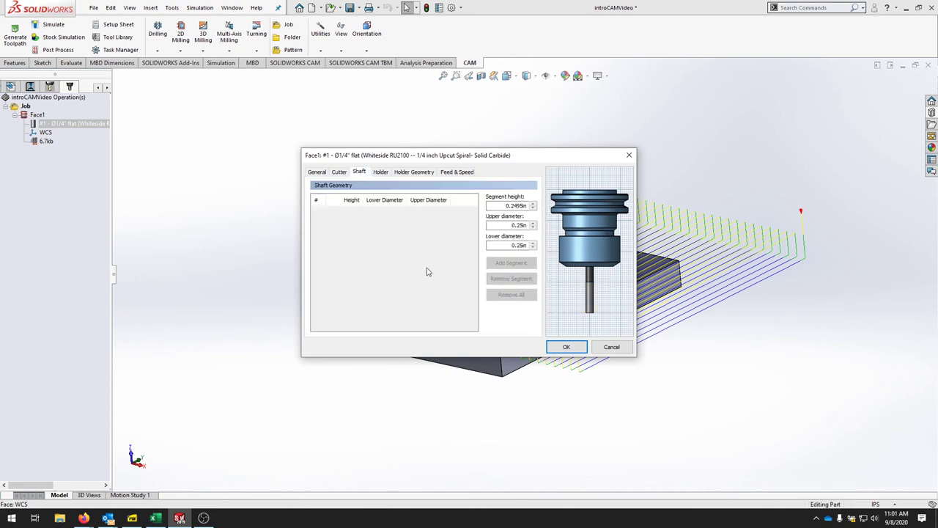
{"action": "left_click", "coordinate": [379, 171]}
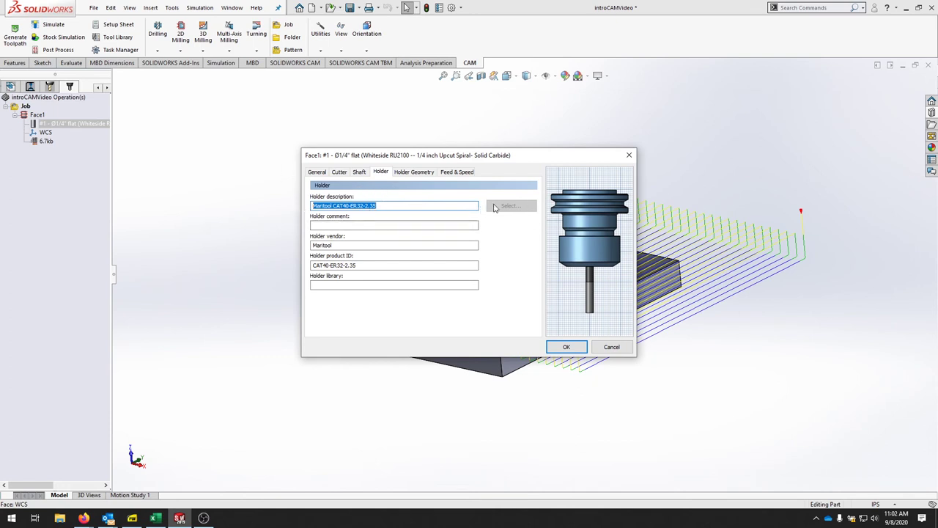
{"action": "left_click", "coordinate": [414, 172]}
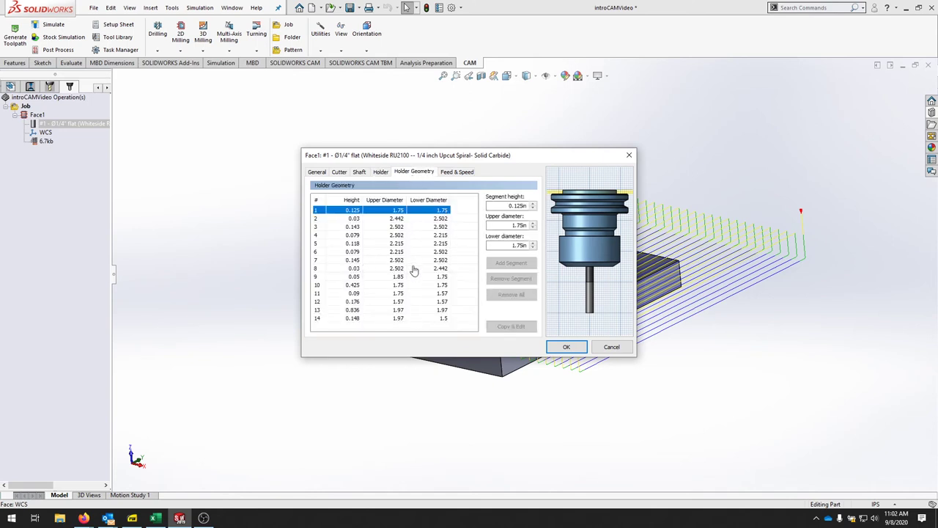
{"action": "left_click", "coordinate": [462, 171]}
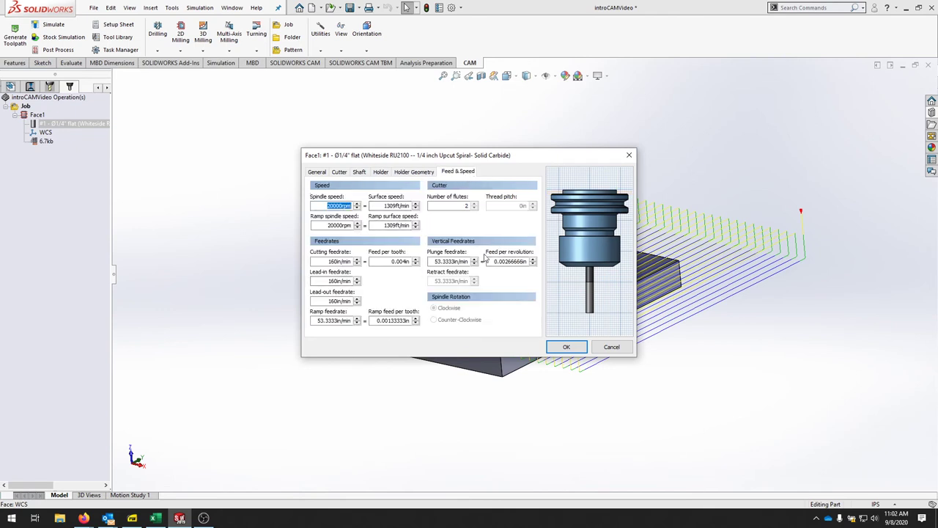
- Examine the tool's spindle speed, feed per tooth and cutting feedrate, and close the tool definition
{"action": "left_click", "coordinate": [316, 206]}
{"action": "left_click_drag", "start_coordinate": [316, 207], "coordinate": [370, 207]}
{"action": "left_click", "coordinate": [323, 206]}
{"action": "double_click", "coordinate": [326, 206]}
{"action": "left_click", "coordinate": [319, 206]}
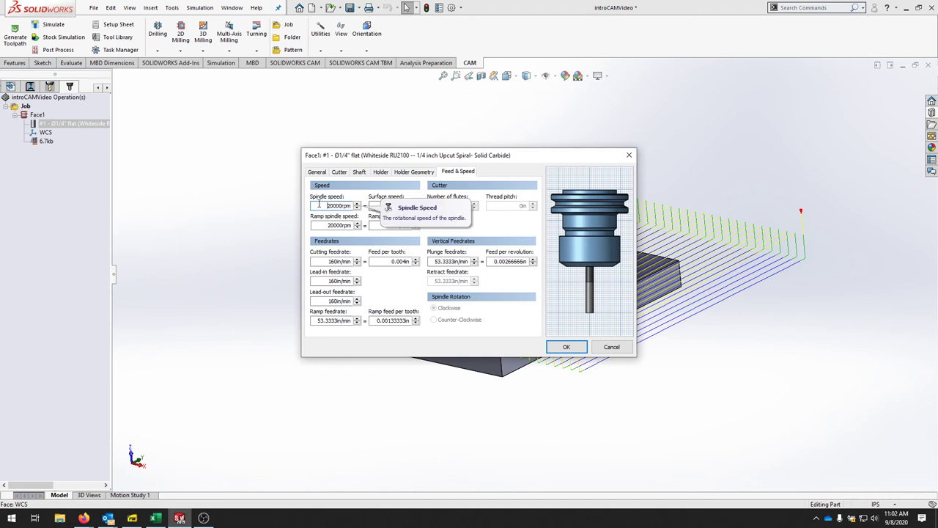
{"action": "left_click_drag", "start_coordinate": [321, 206], "coordinate": [352, 206]}
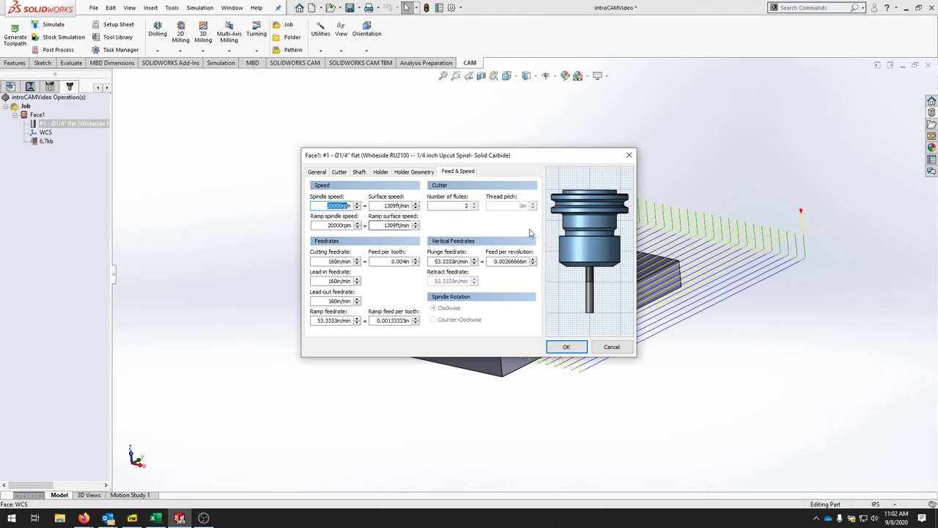
{"action": "left_click", "coordinate": [321, 206]}
{"action": "double_click", "coordinate": [386, 261]}
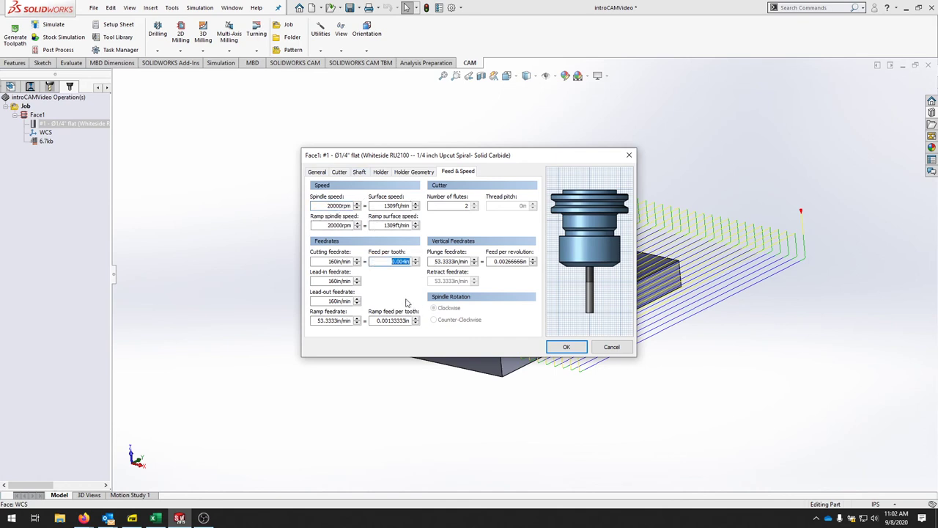
{"action": "scroll", "coordinate": [597, 214], "scroll_direction": "up", "scroll_amount": 2}
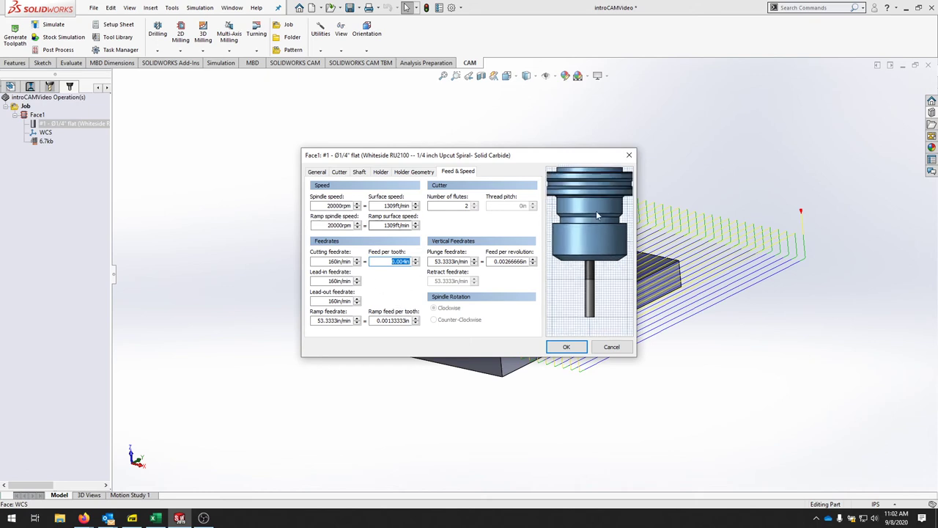
{"action": "scroll", "coordinate": [597, 215], "scroll_direction": "down", "scroll_amount": 3}
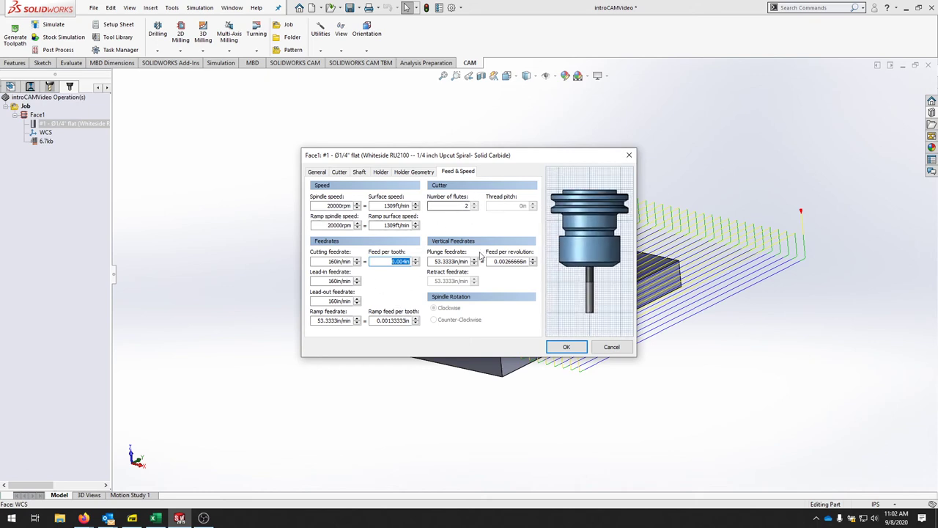
{"action": "left_click", "coordinate": [326, 262]}
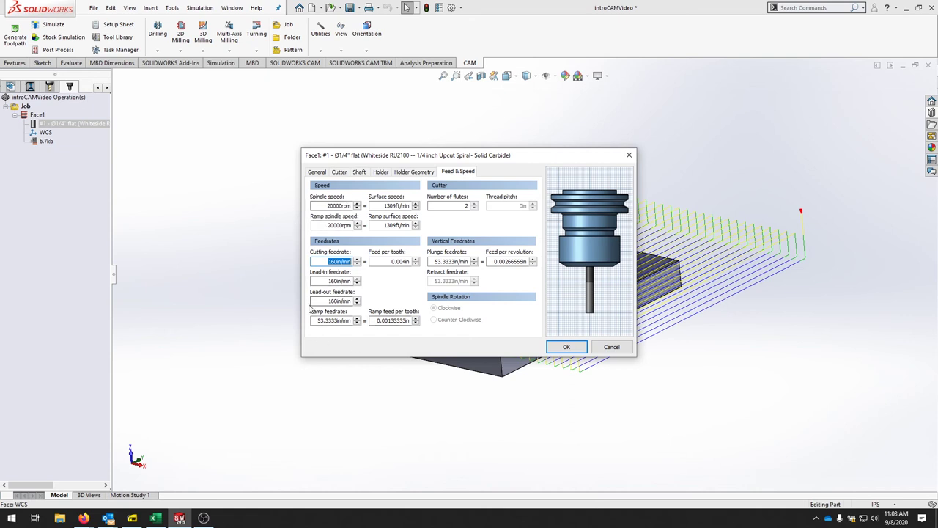
{"action": "key", "text": "Return"}
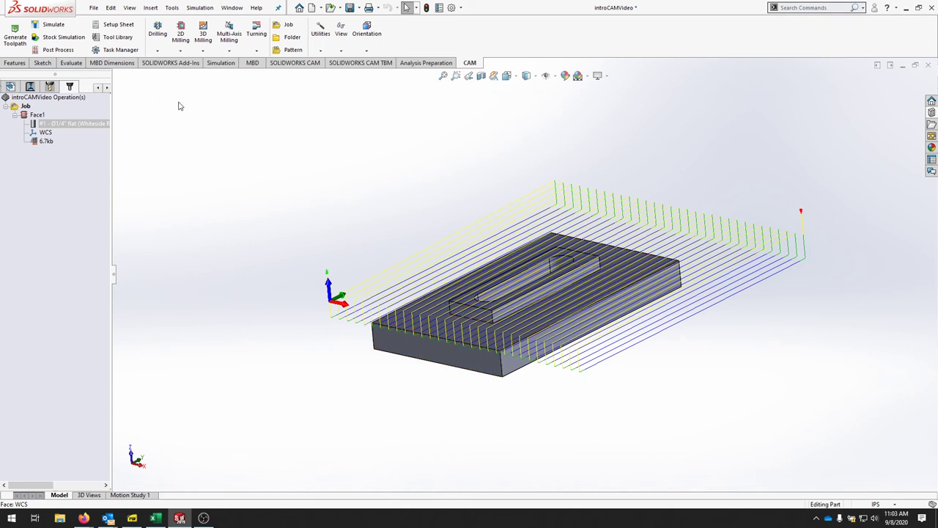
- Start the toolpath simulation for the face operation and show the stock colored by Operation
{"action": "left_click", "coordinate": [53, 26]}
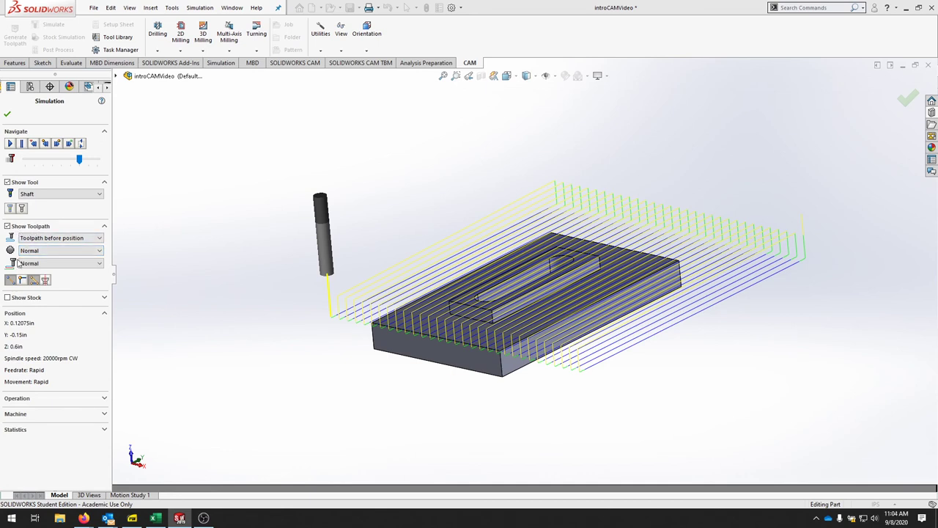
{"action": "left_click", "coordinate": [8, 298]}
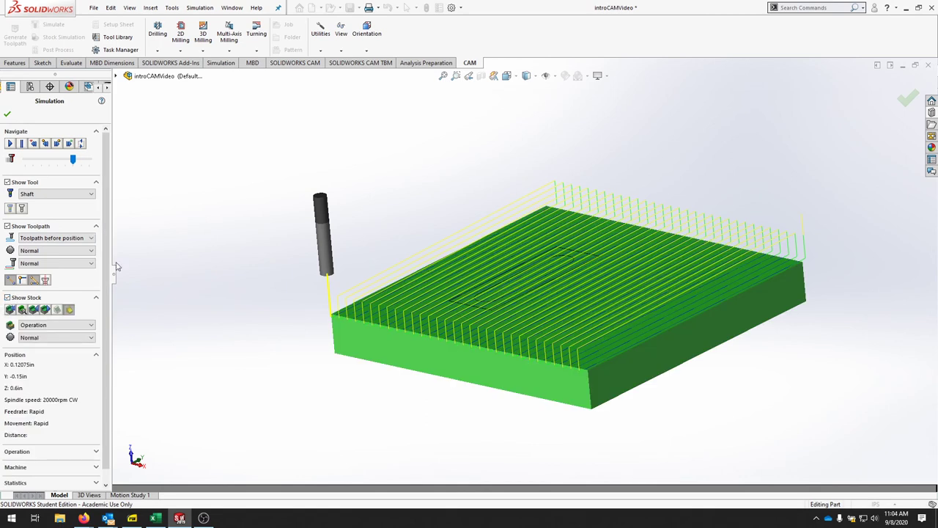
{"action": "left_click", "coordinate": [88, 326]}
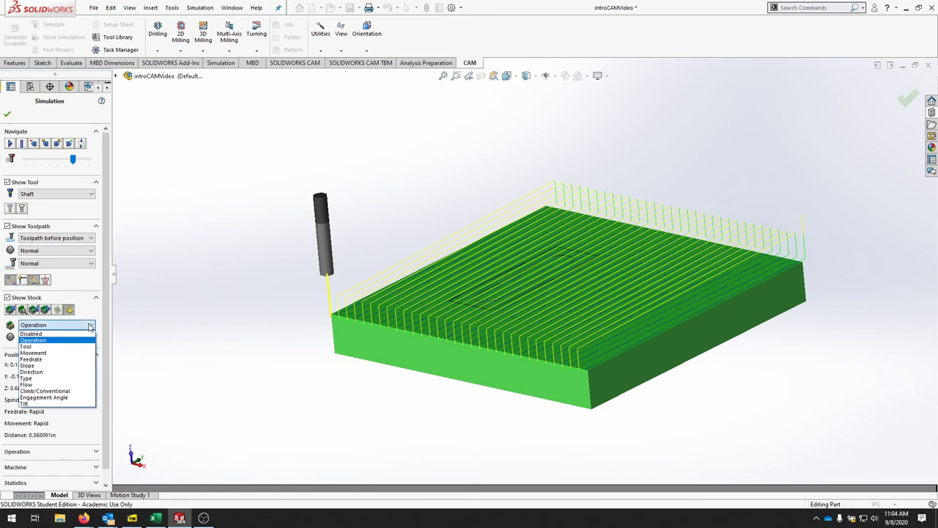
{"action": "left_click", "coordinate": [89, 326]}
{"action": "left_click", "coordinate": [85, 339]}
{"action": "left_click", "coordinate": [86, 341]}
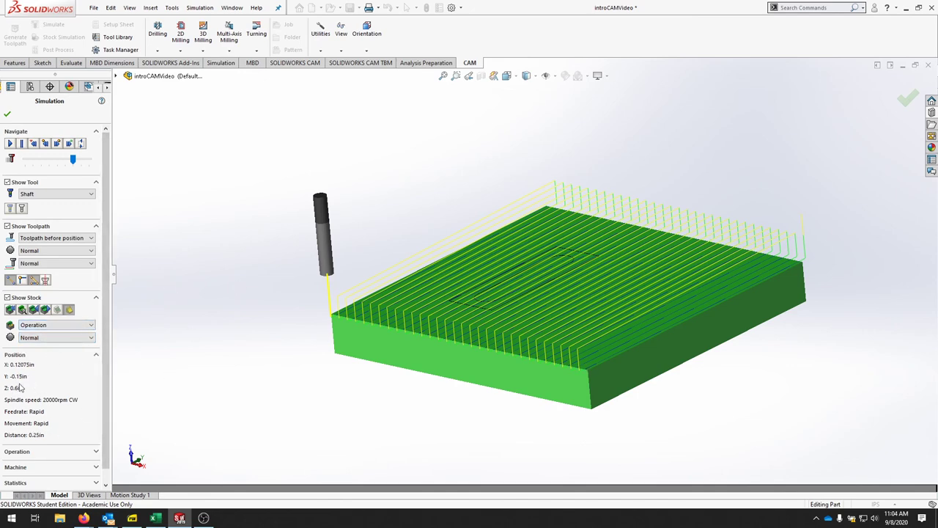
- Review the simulation's operation details and machining statistics, and play the facing toolpath on the stock before closing the simulation
{"action": "left_click", "coordinate": [96, 451]}
{"action": "scroll", "coordinate": [81, 415], "scroll_direction": "down", "scroll_amount": 3}
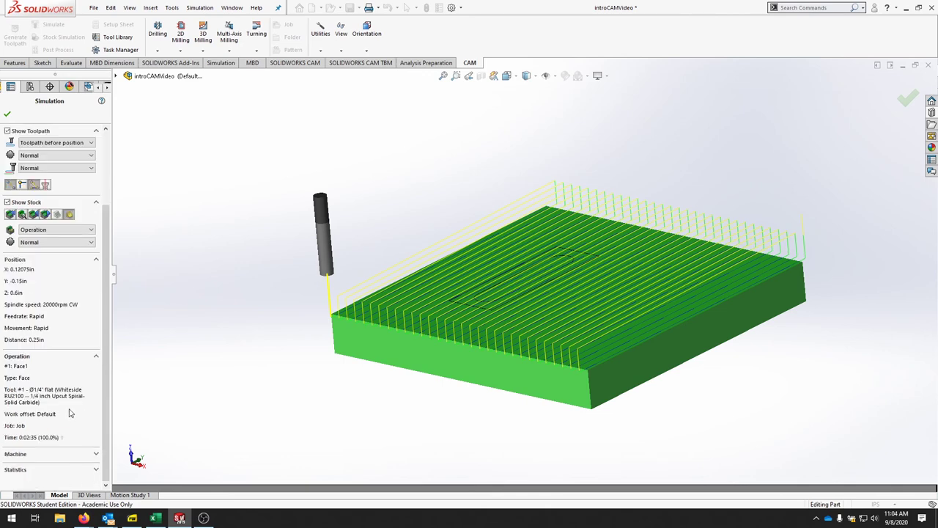
{"action": "left_click", "coordinate": [46, 472]}
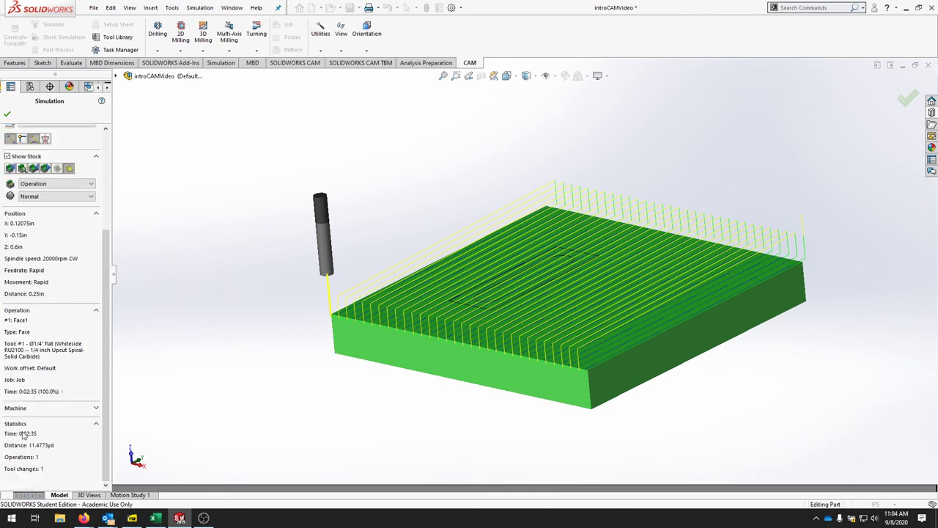
{"action": "scroll", "coordinate": [104, 433], "scroll_direction": "up", "scroll_amount": 4}
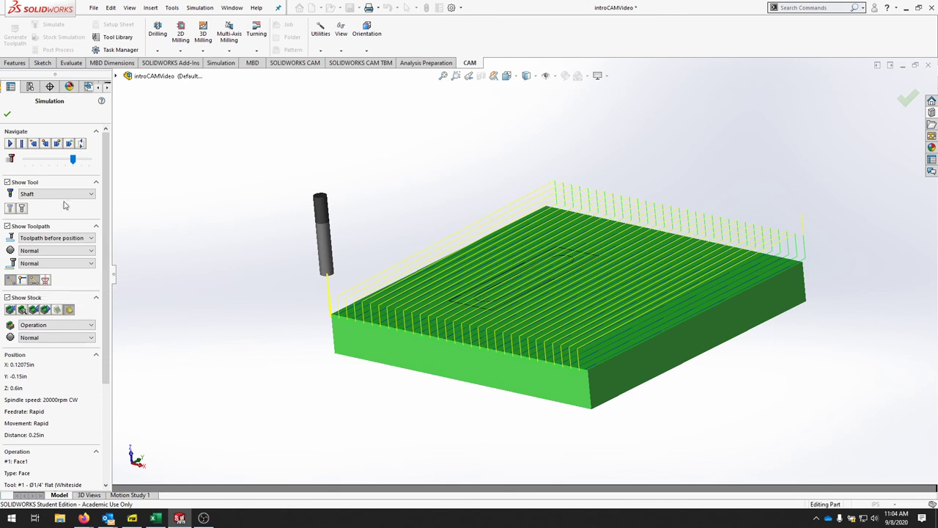
{"action": "left_click", "coordinate": [10, 144]}
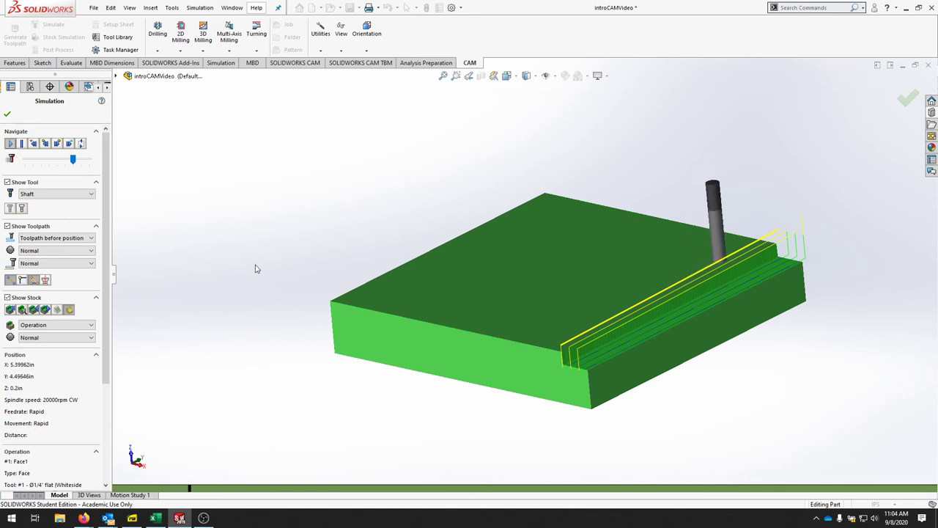
{"action": "left_click", "coordinate": [7, 116]}
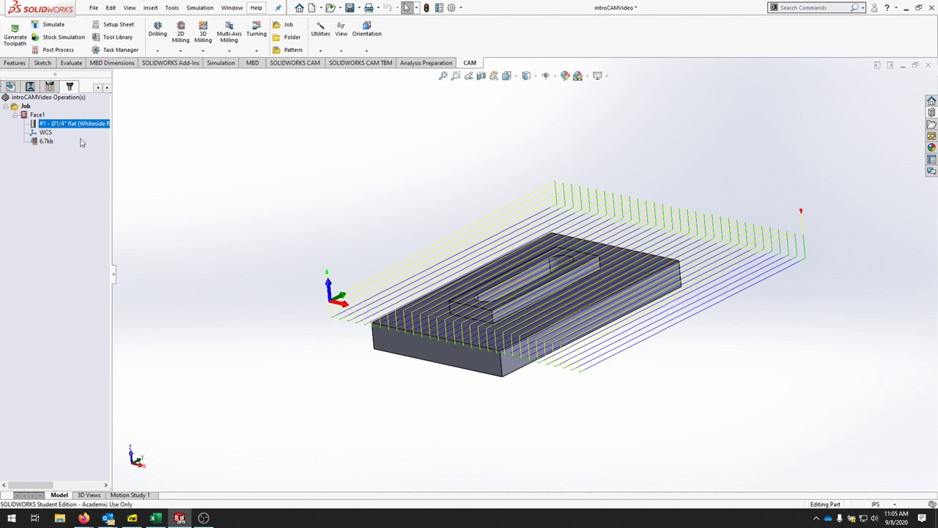
- Edit the Face1 operation so its pass angle is 270 degrees and regenerate the toolpath
{"action": "right_click", "coordinate": [35, 119]}
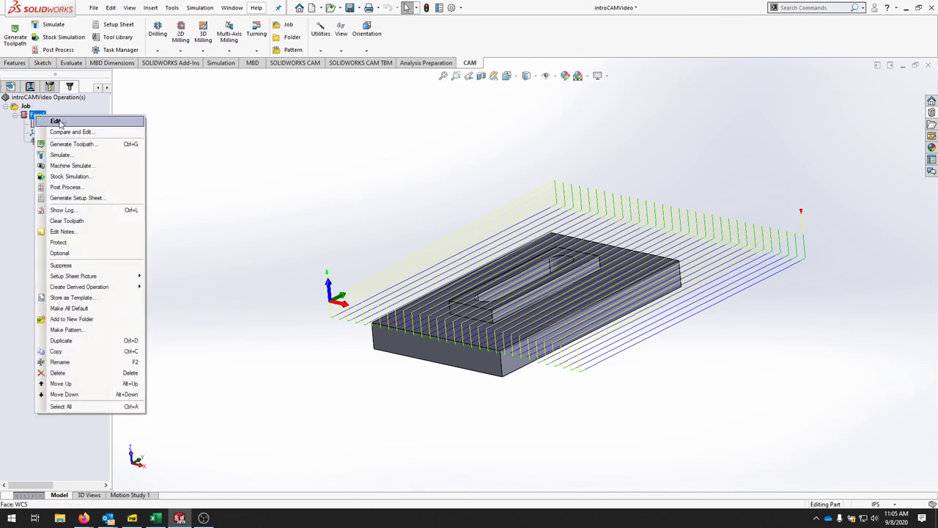
{"action": "left_click", "coordinate": [55, 124]}
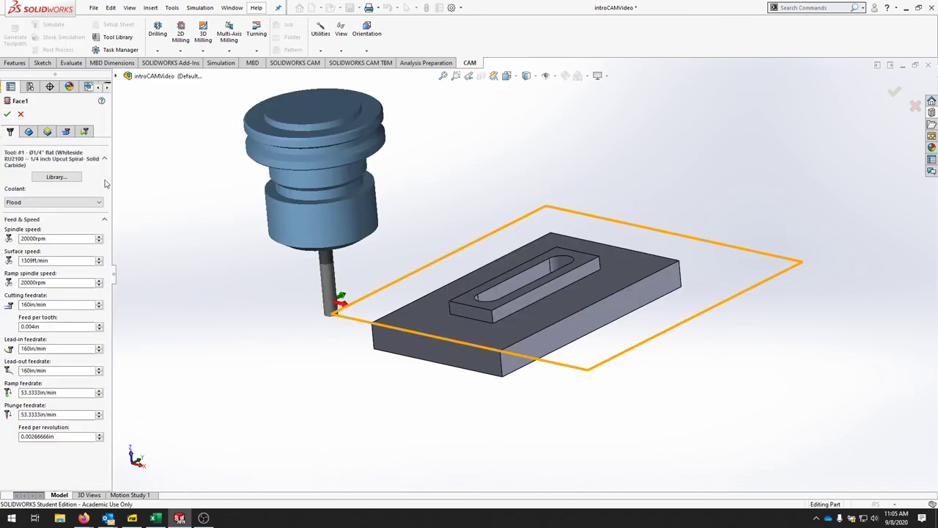
{"action": "left_click", "coordinate": [67, 132]}
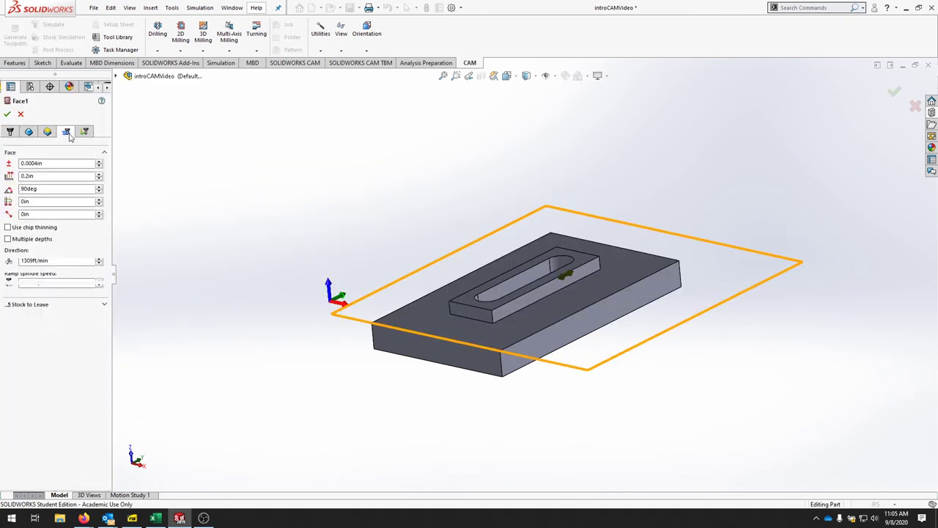
{"action": "double_click", "coordinate": [33, 189]}
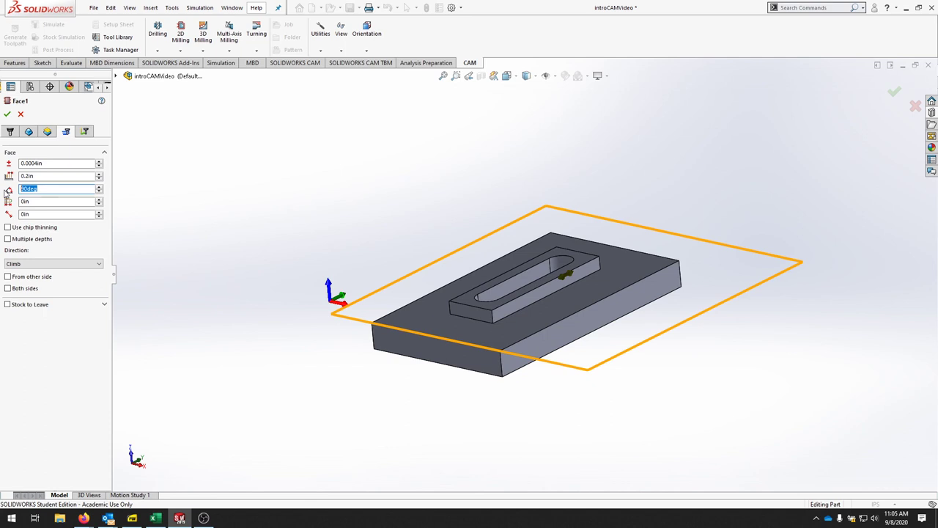
{"action": "type", "text": "270"}
{"action": "left_click", "coordinate": [7, 115]}
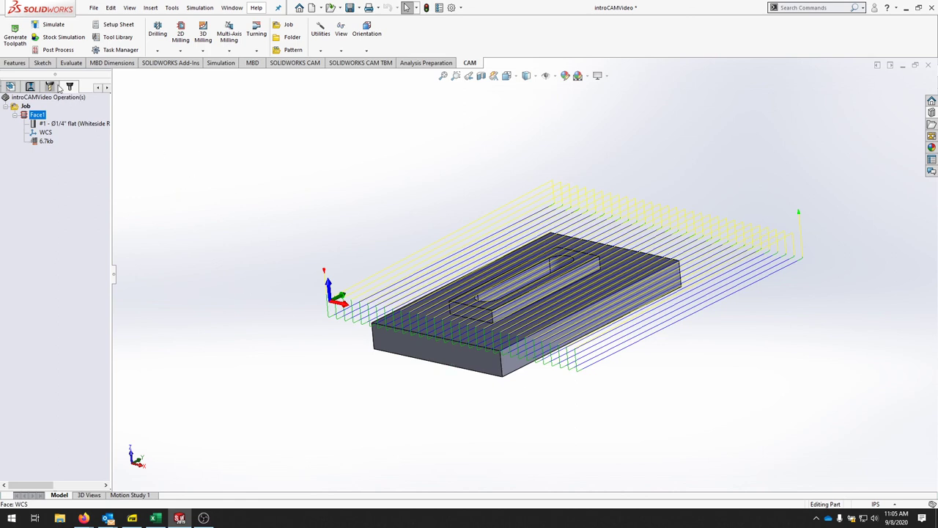
- Enable multiple depths in the Face1 operation's passes with a maximum stepdown of 0.125 in and regenerate the toolpath
{"action": "right_click", "coordinate": [41, 117]}
{"action": "left_click", "coordinate": [62, 123]}
{"action": "left_click", "coordinate": [66, 131]}
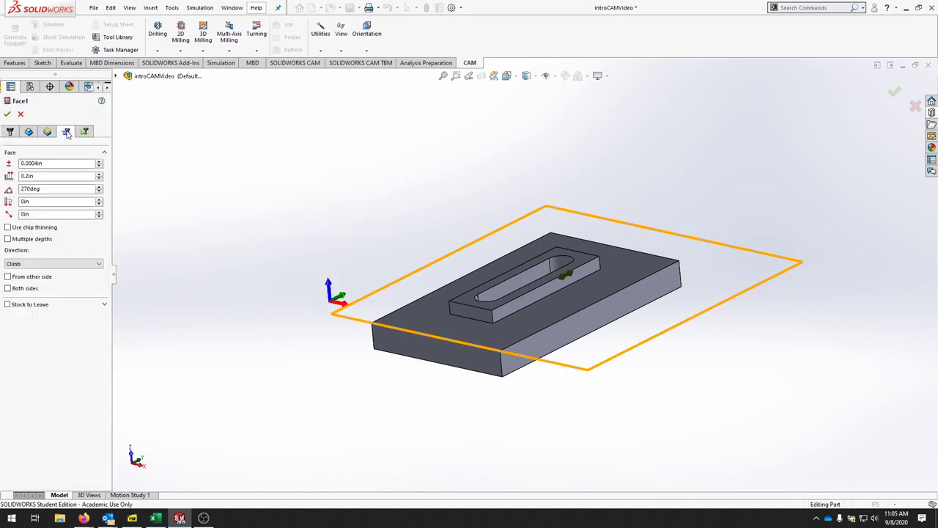
{"action": "left_click", "coordinate": [8, 239]}
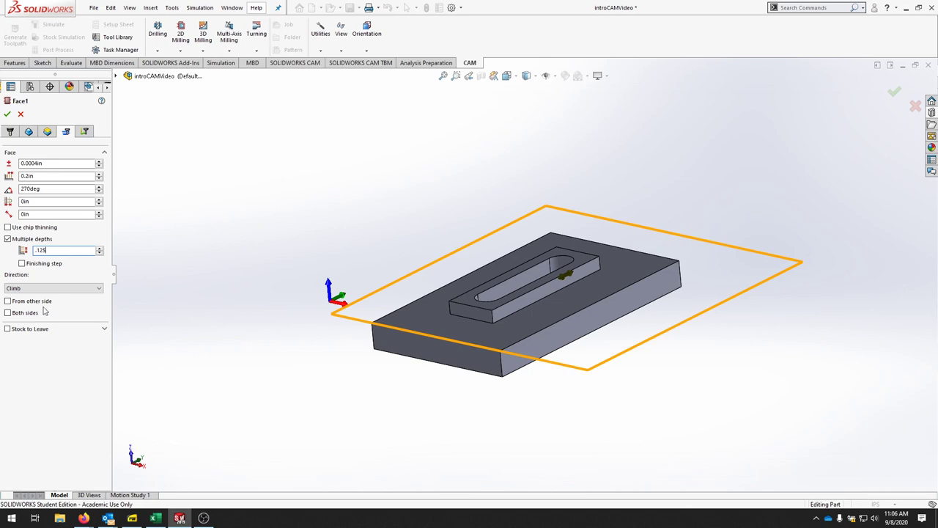
{"action": "left_click", "coordinate": [8, 115]}
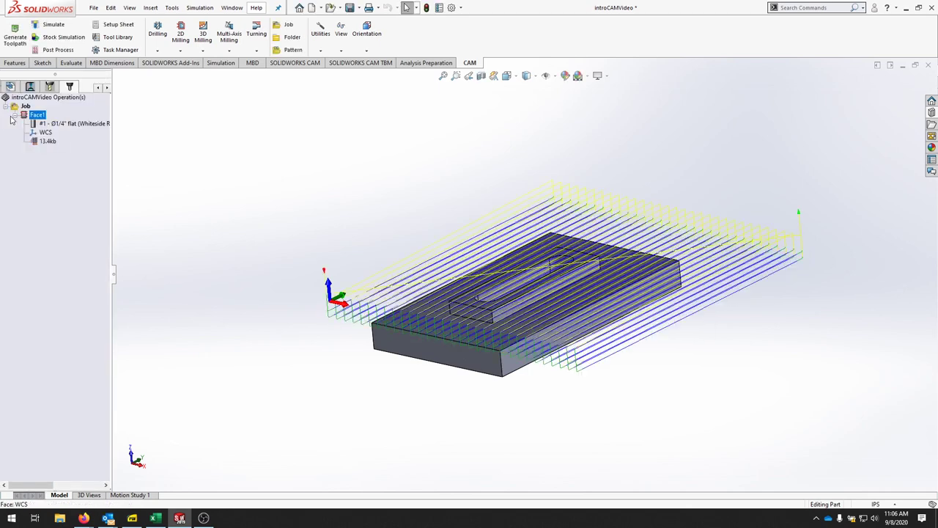
- Inspect the multi-depth facing toolpath from the side and simulate it with the stock shown
{"action": "scroll", "coordinate": [619, 385], "scroll_direction": "down", "scroll_amount": 2}
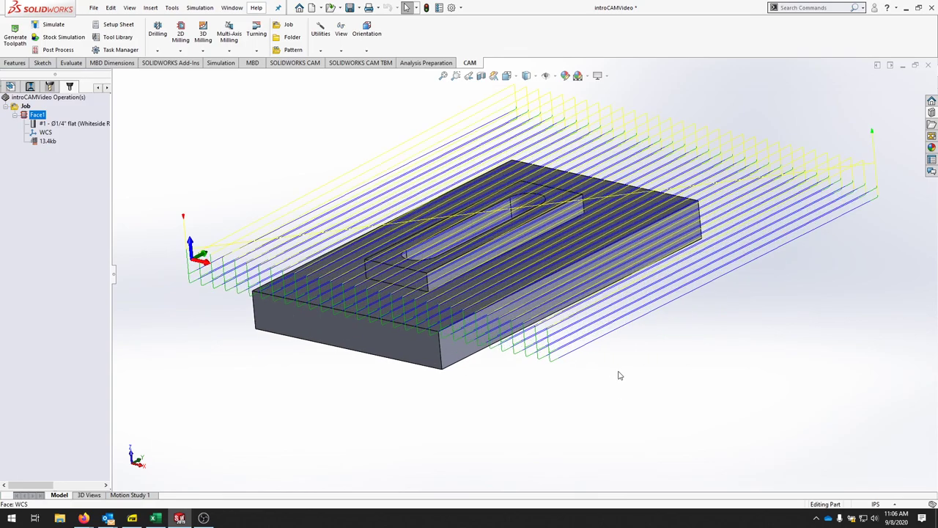
{"action": "middle_click_drag", "start_coordinate": [615, 390], "coordinate": [567, 371]}
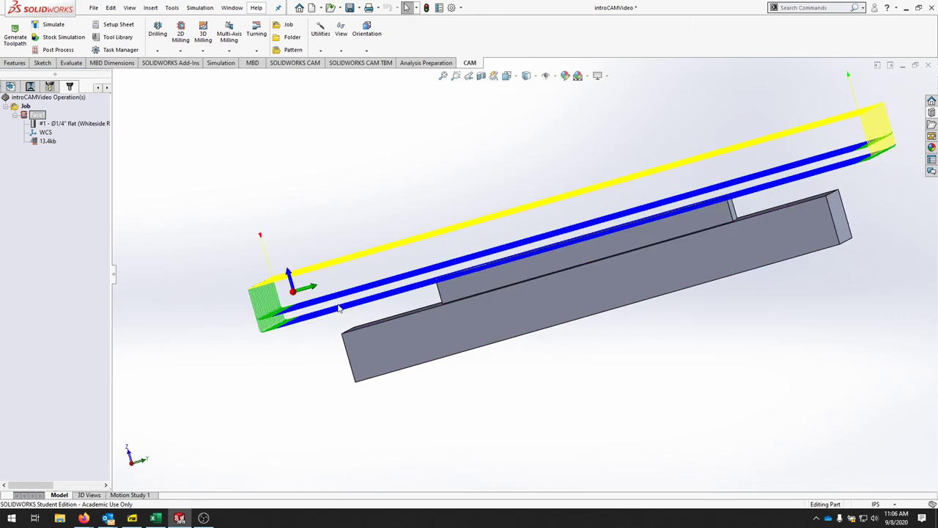
{"action": "middle_click_drag", "start_coordinate": [349, 299], "coordinate": [438, 349]}
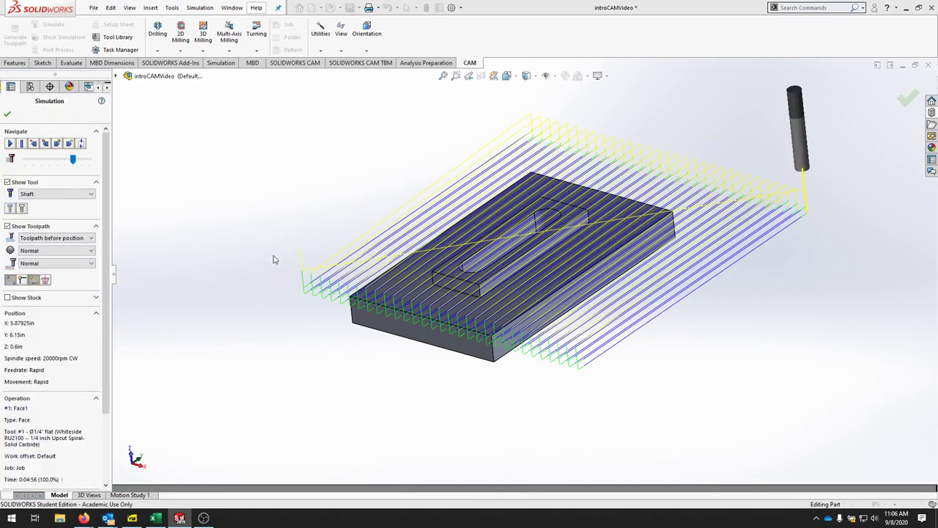
{"action": "left_click", "coordinate": [22, 300]}
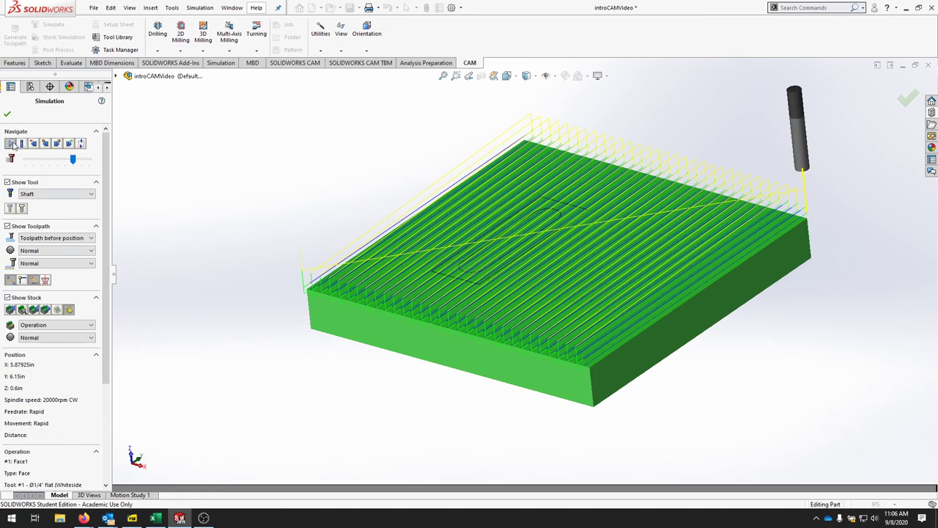
{"action": "left_click", "coordinate": [12, 144]}
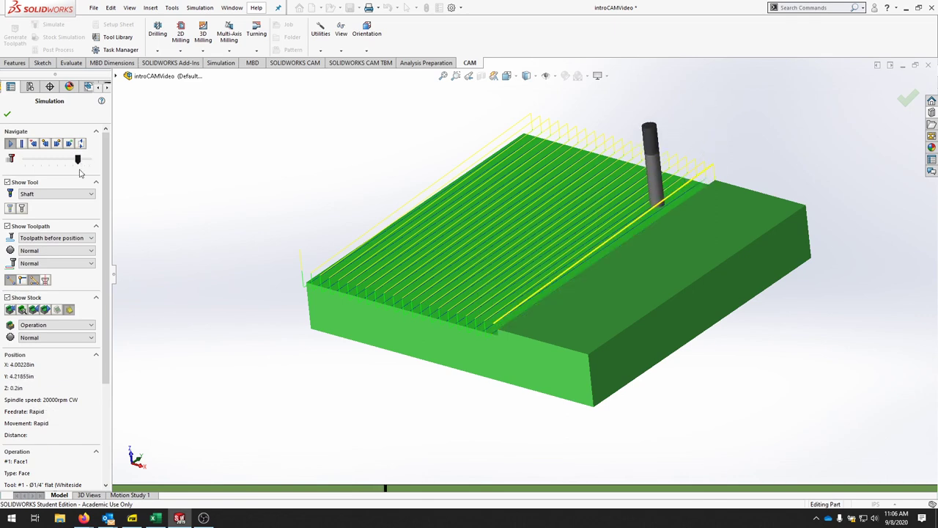
{"action": "left_click", "coordinate": [7, 115]}
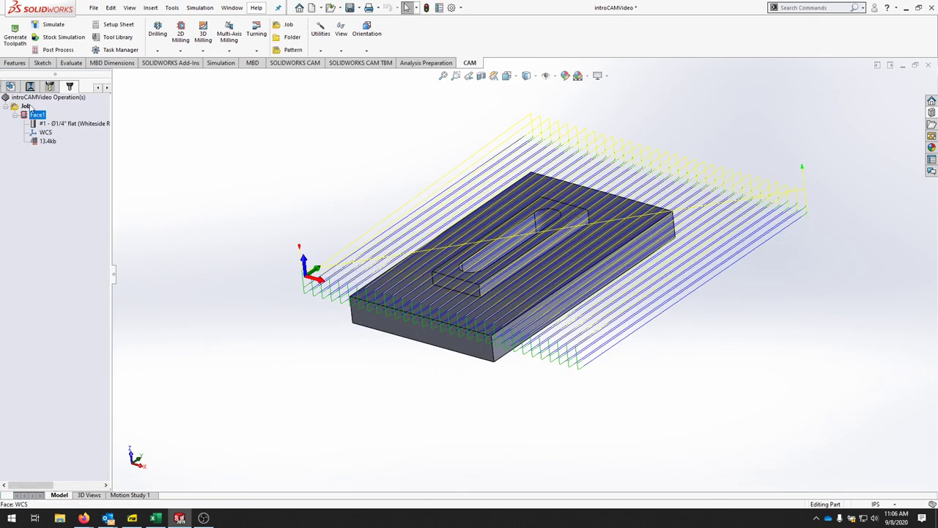
- Return the Face1 operation's pass angle to 90 degrees and regenerate the multi-depth toolpath
{"action": "right_click", "coordinate": [41, 122]}
{"action": "left_click", "coordinate": [68, 125]}
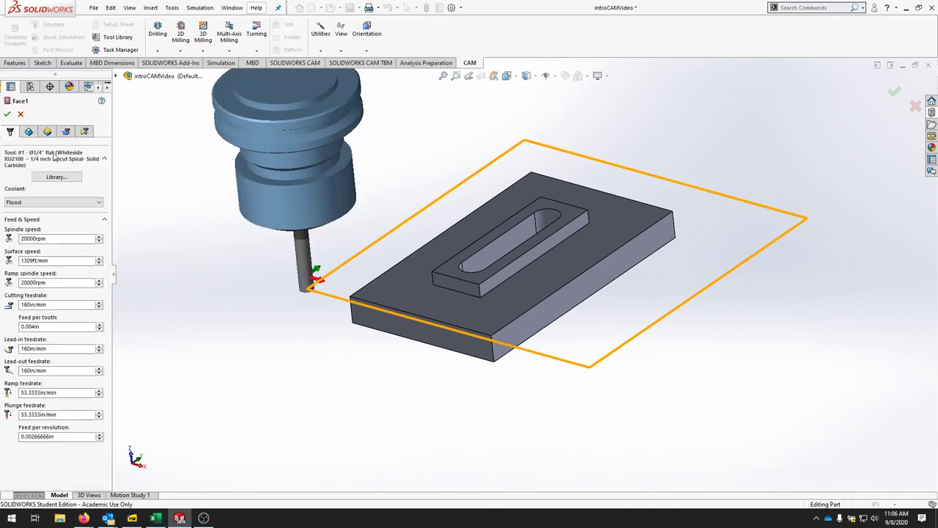
{"action": "left_click", "coordinate": [66, 132]}
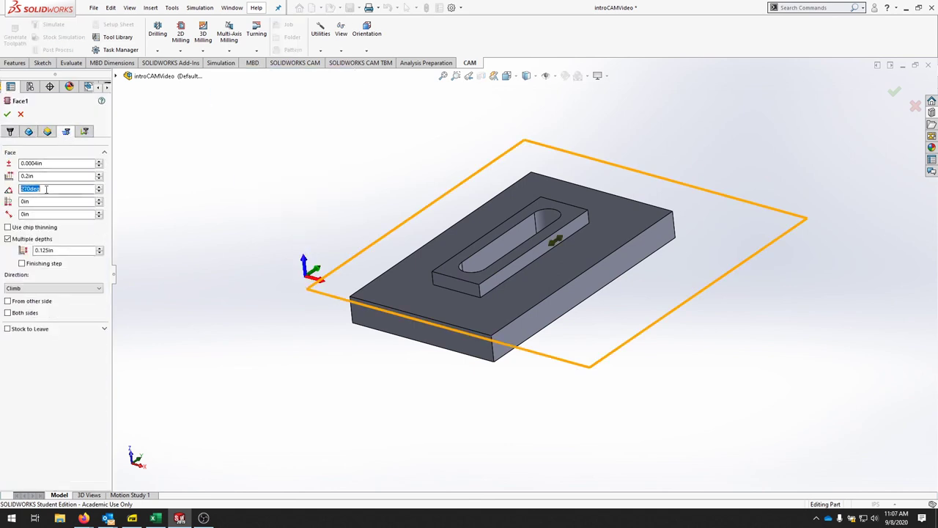
{"action": "type", "text": "90"}
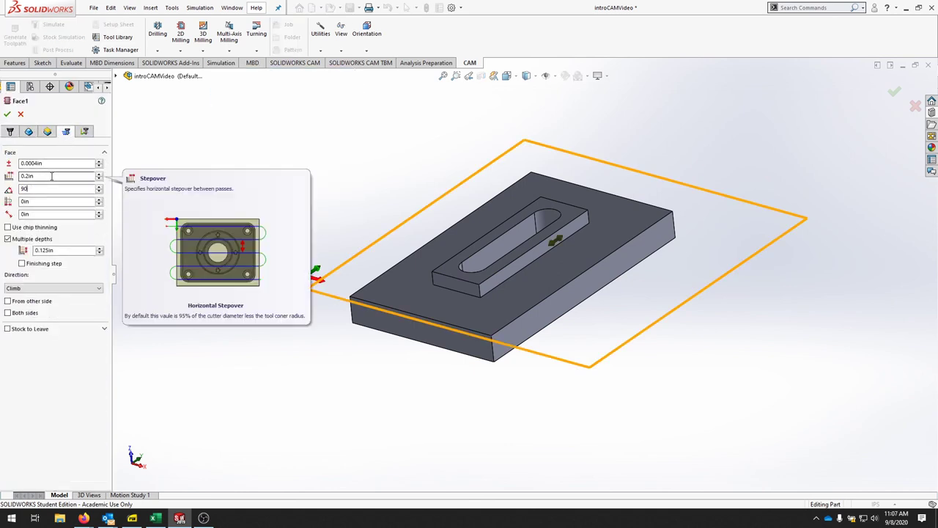
{"action": "left_click", "coordinate": [8, 113]}
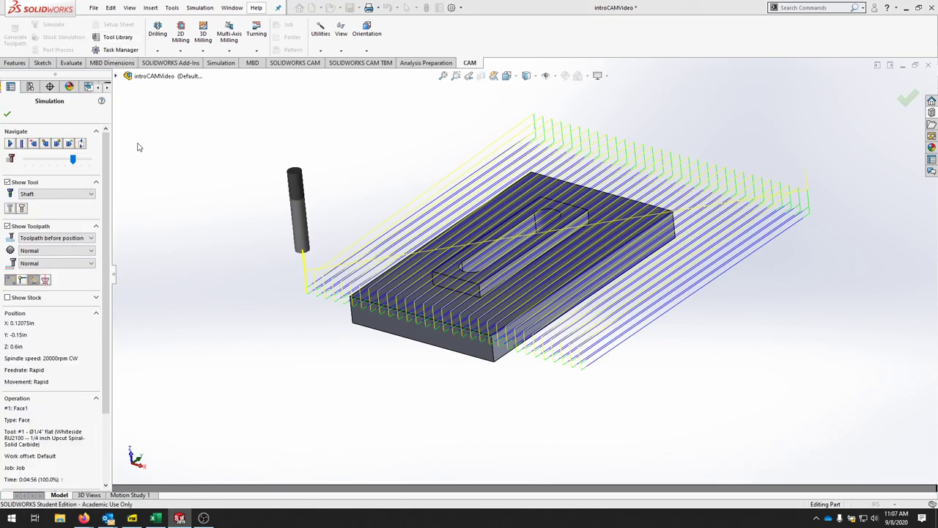
- Play the simulation of the 90-degree facing toolpath with the stock shown, and close the simulation
{"action": "left_click", "coordinate": [21, 144]}
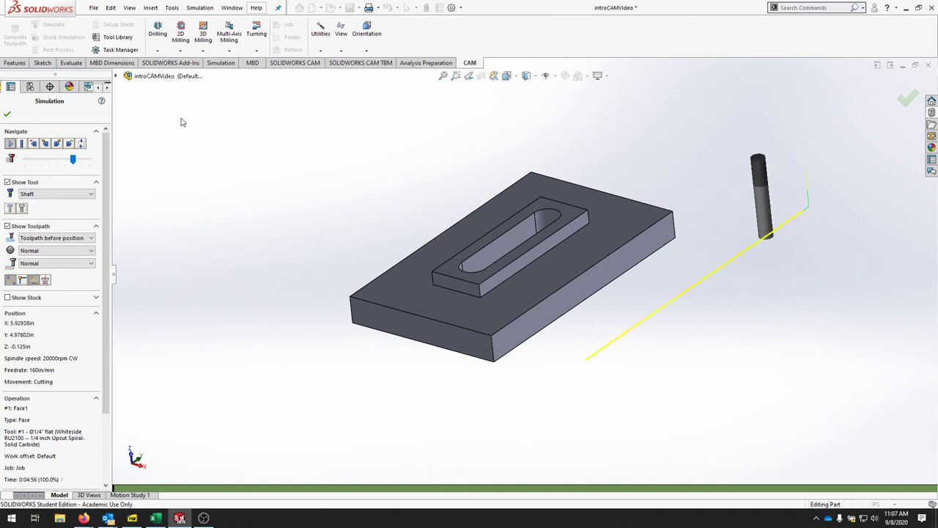
{"action": "left_click", "coordinate": [26, 298]}
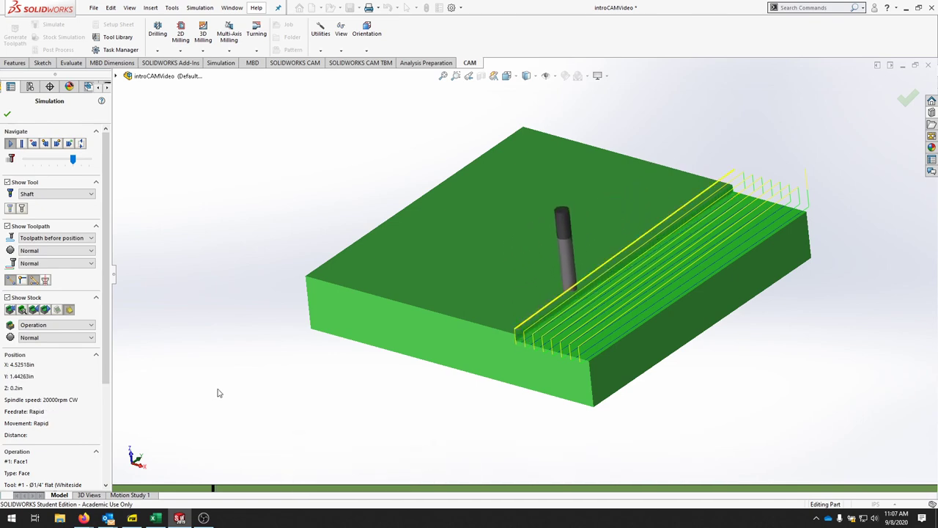
{"action": "left_click", "coordinate": [7, 115]}
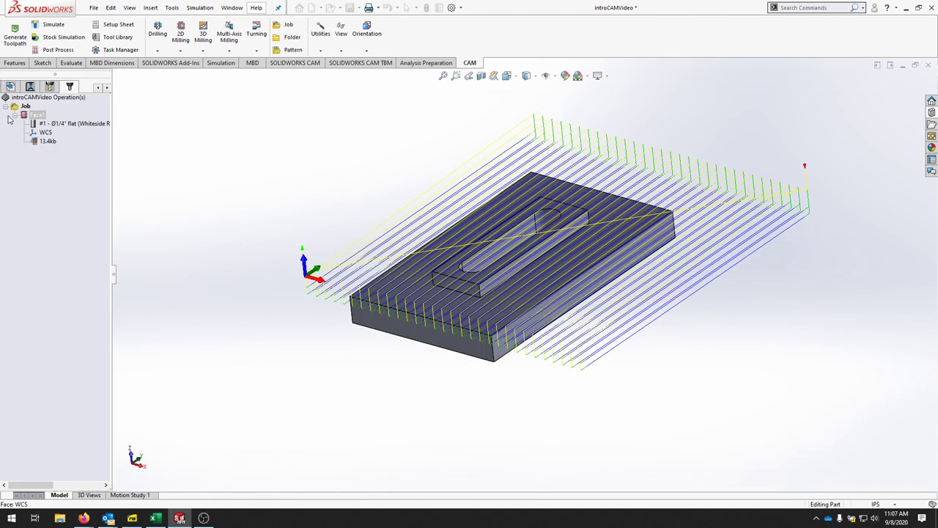